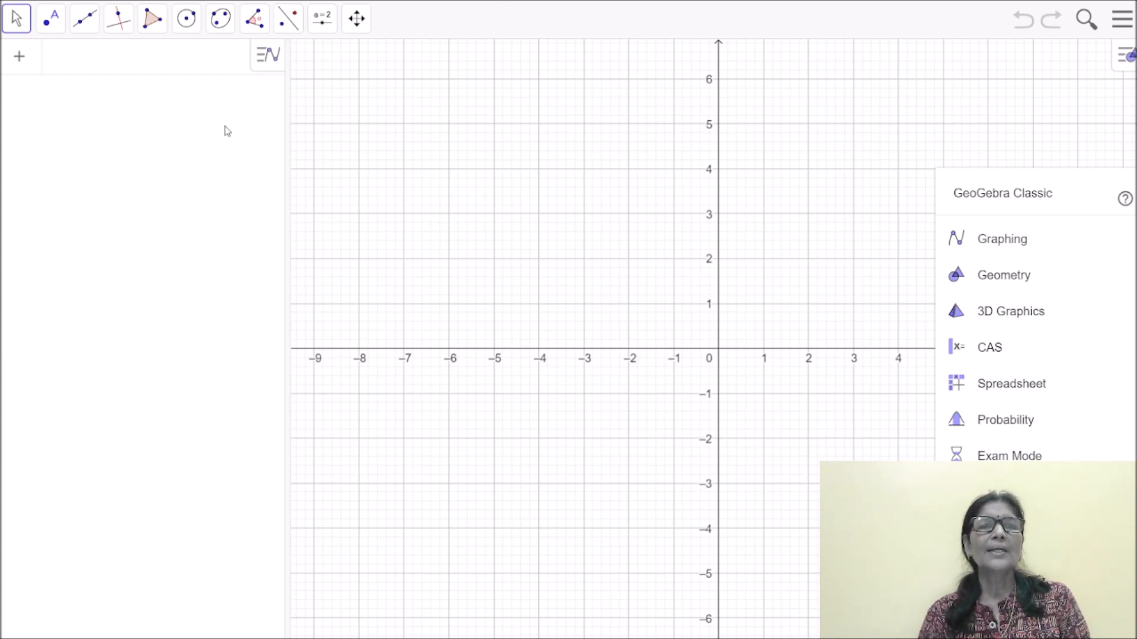
{"action": "left_click", "coordinate": [264, 21]}
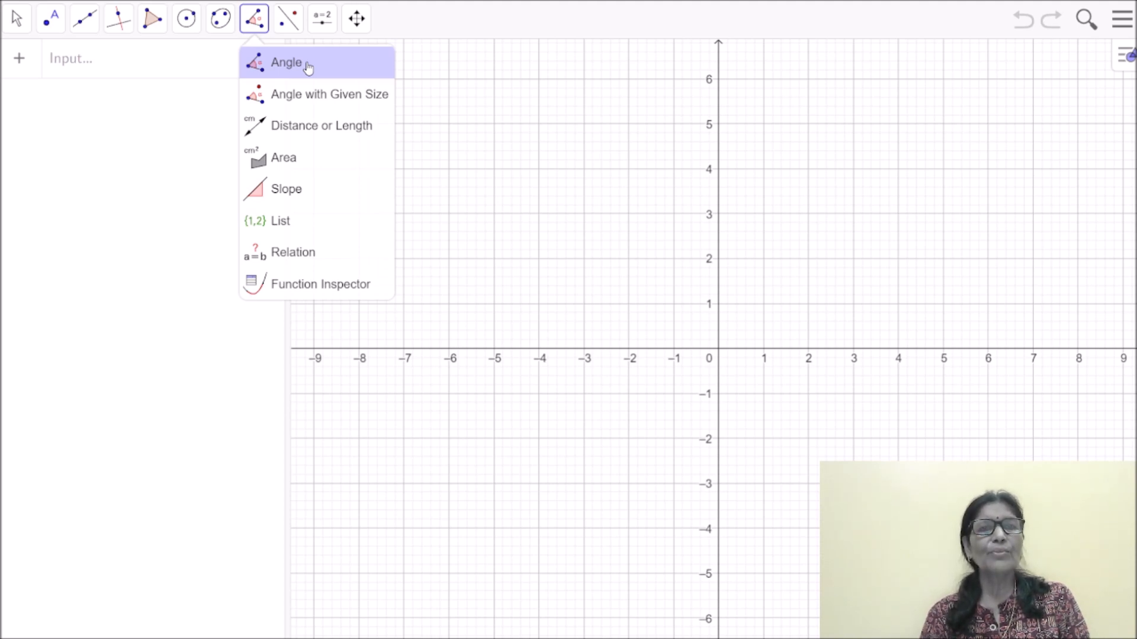
{"action": "left_click", "coordinate": [307, 64]}
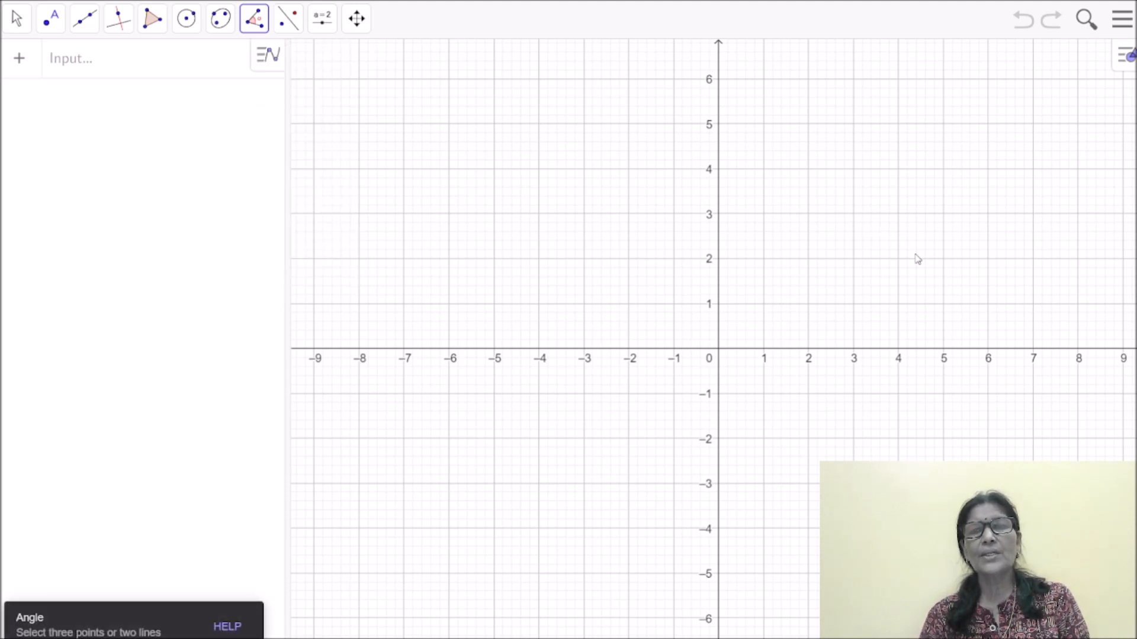
{"action": "left_click", "coordinate": [922, 212]}
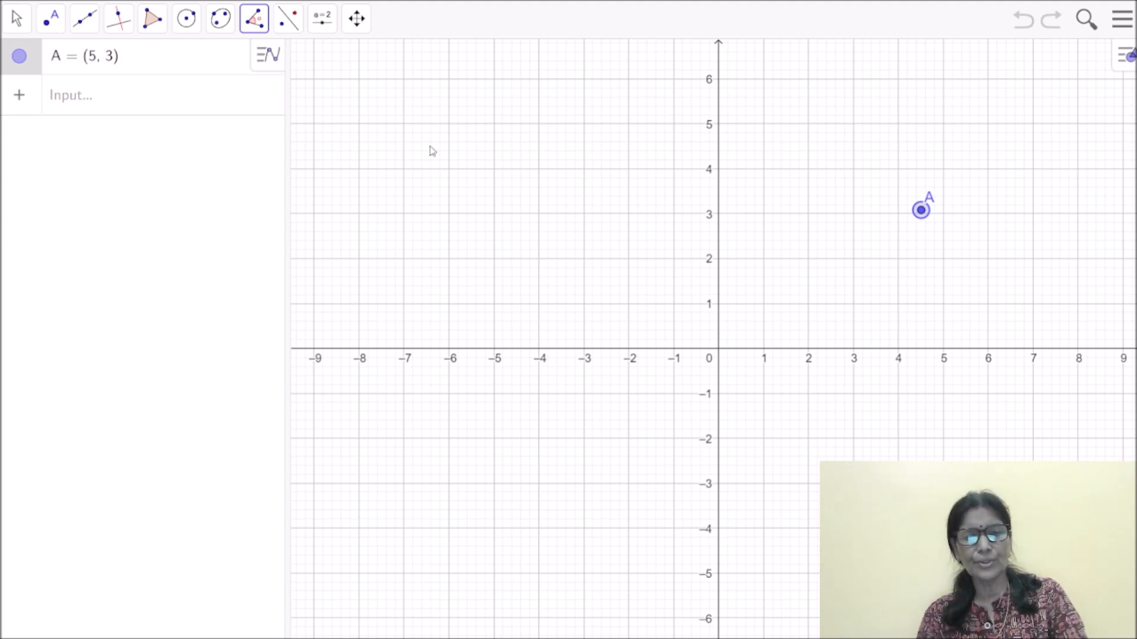
{"action": "key", "text": "Delete"}
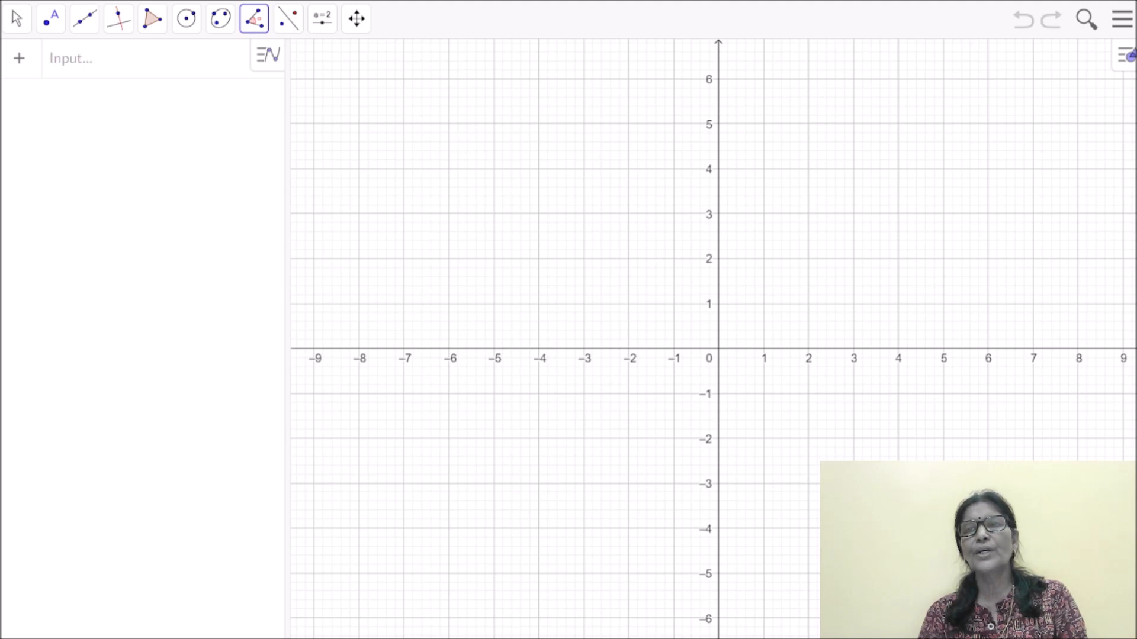
Turn off both the grid and the coordinate axes in the graphics view.
{"action": "left_click", "coordinate": [1128, 58]}
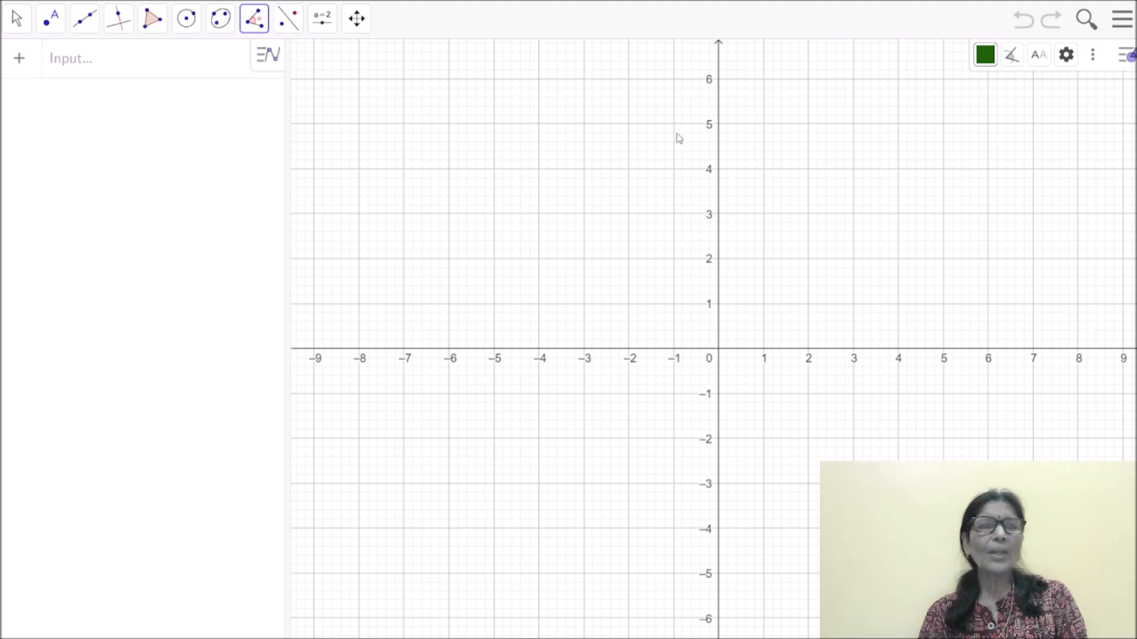
{"action": "left_click", "coordinate": [17, 18]}
{"action": "mouse_move", "coordinate": [117, 38]}
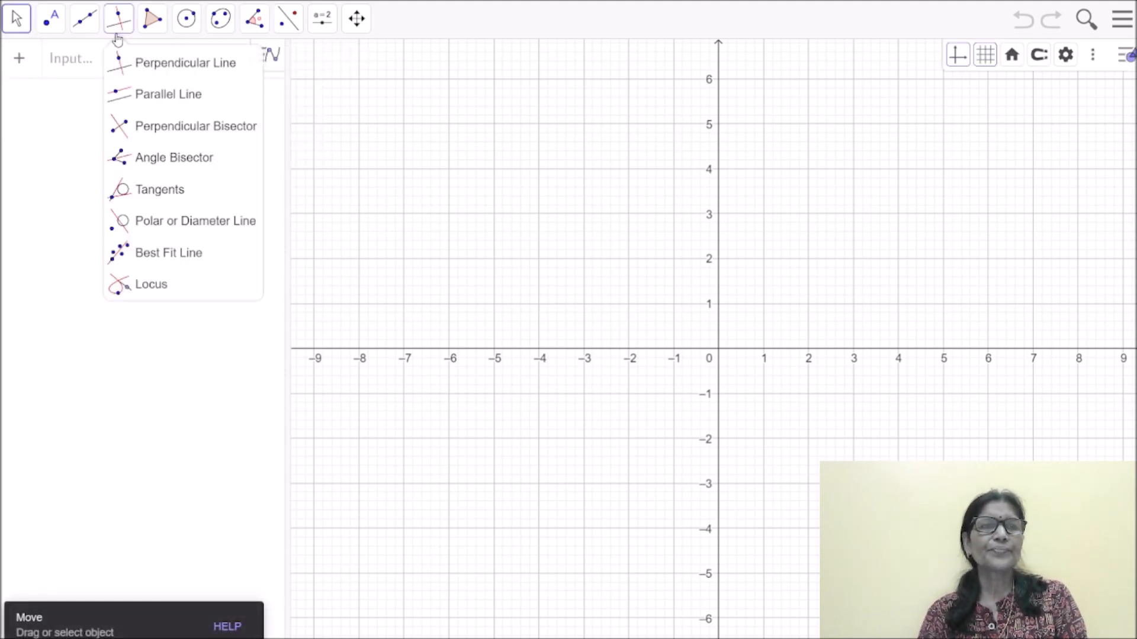
{"action": "left_click", "coordinate": [1127, 56]}
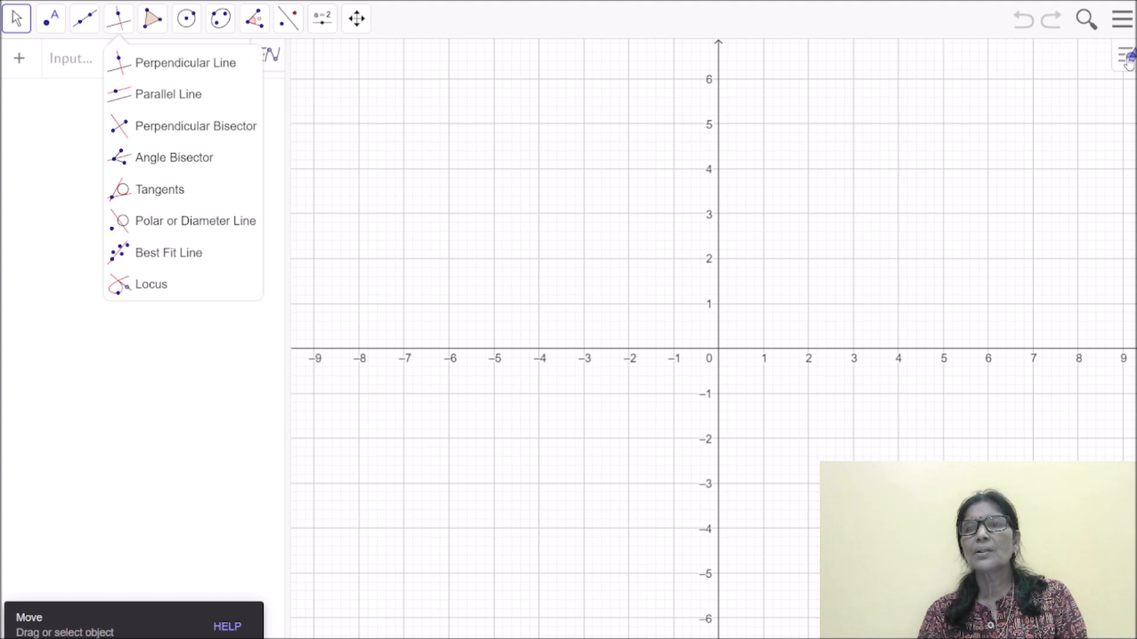
{"action": "left_click", "coordinate": [1128, 57]}
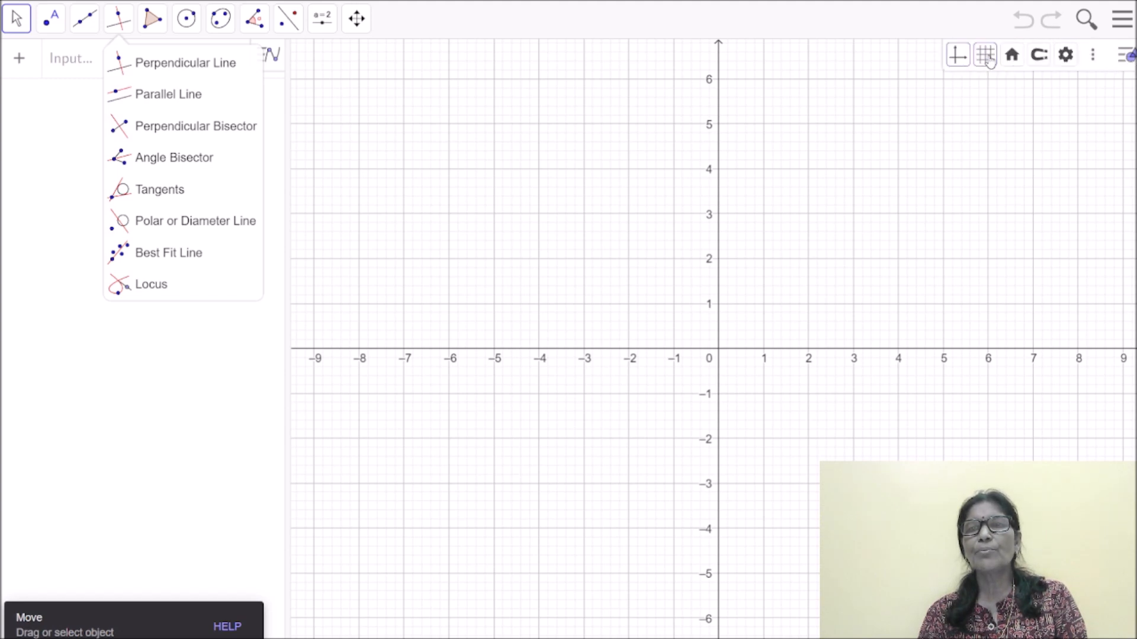
{"action": "left_click", "coordinate": [987, 58]}
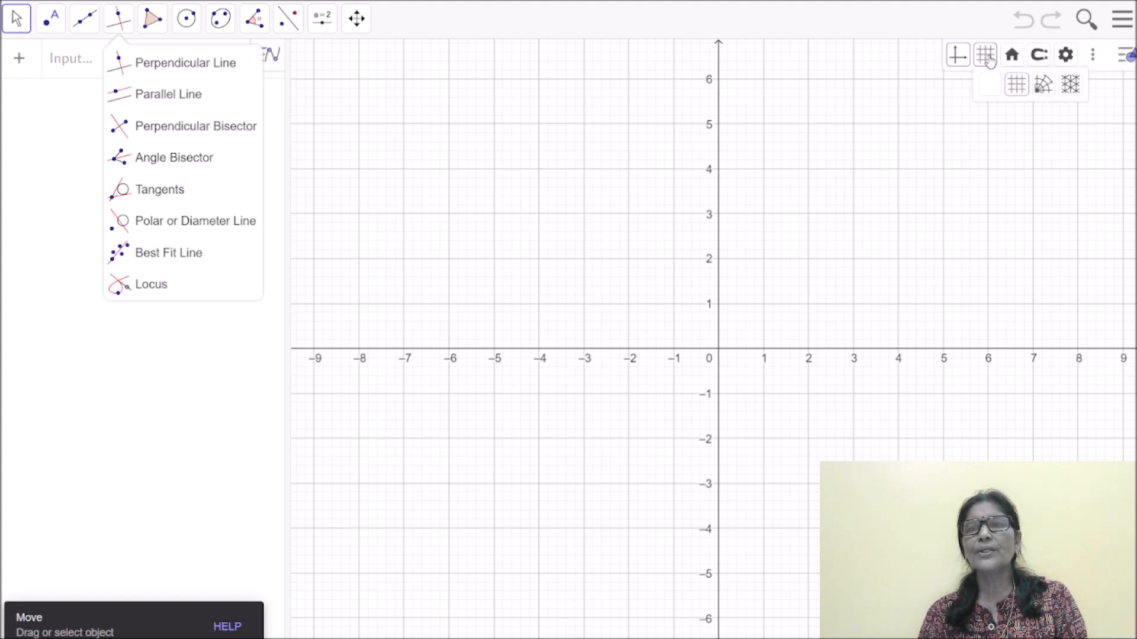
{"action": "left_click", "coordinate": [994, 94]}
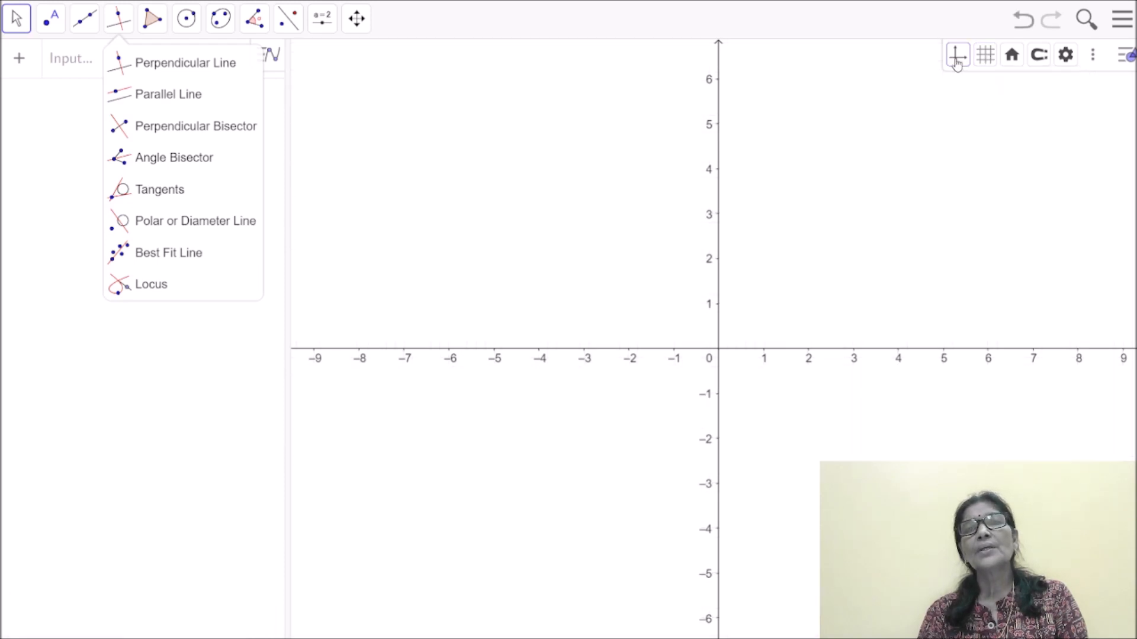
{"action": "left_click", "coordinate": [956, 59]}
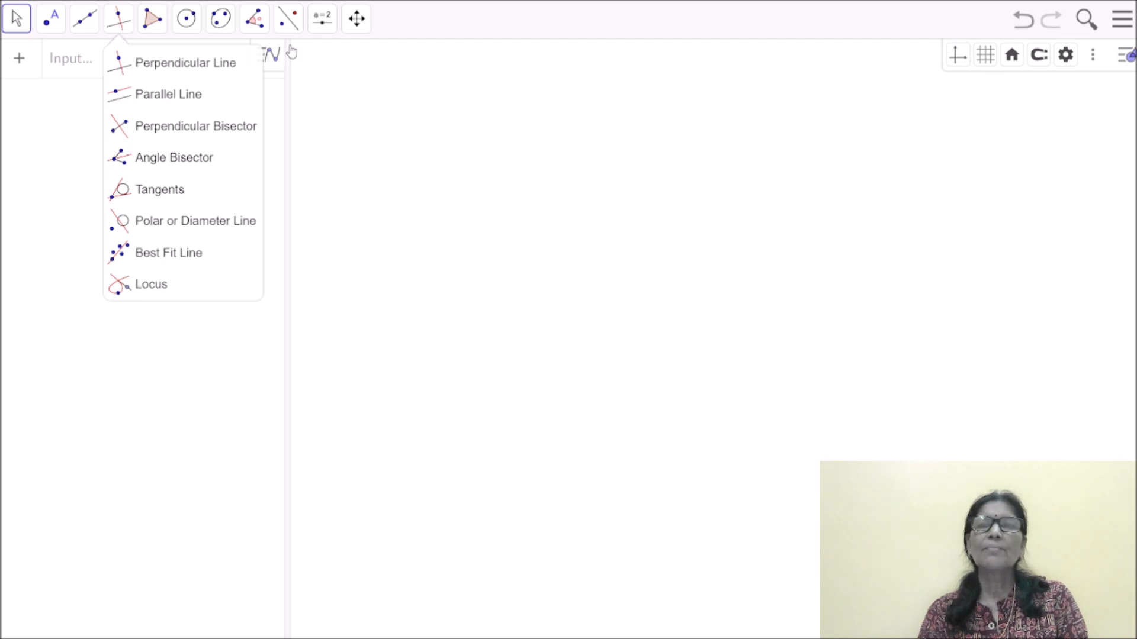
Create an angle from three new points at about (5, 4), (3, 0) and (-5, 2), with the second point as vertex.
{"action": "left_click", "coordinate": [258, 22]}
{"action": "left_click", "coordinate": [278, 63]}
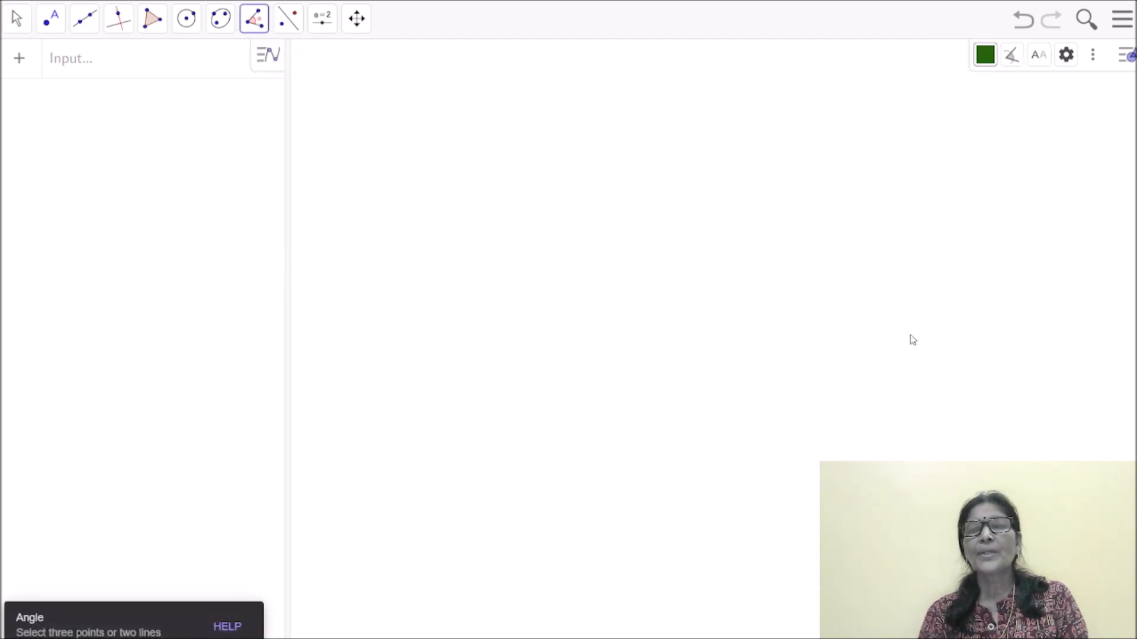
{"action": "left_click", "coordinate": [936, 183]}
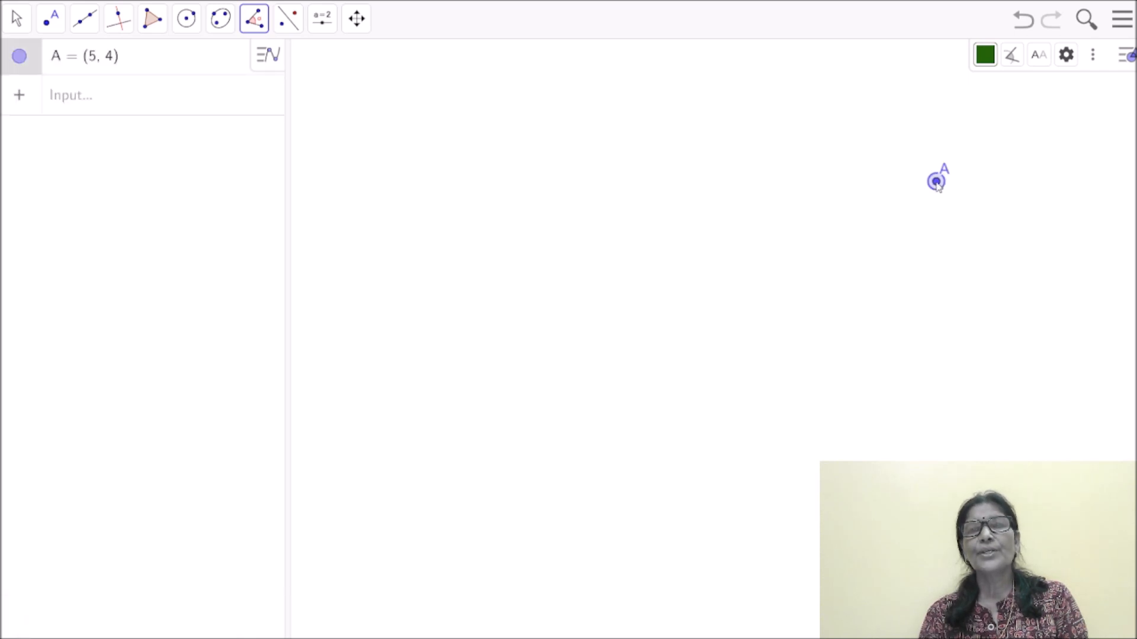
{"action": "left_click", "coordinate": [831, 360]}
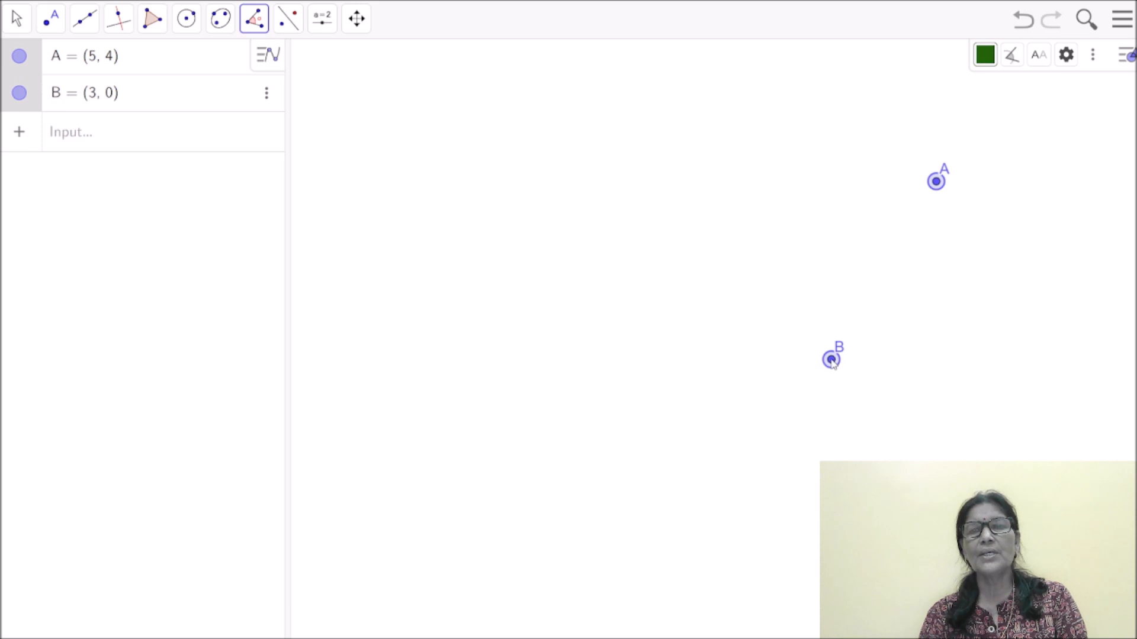
{"action": "left_click", "coordinate": [478, 270]}
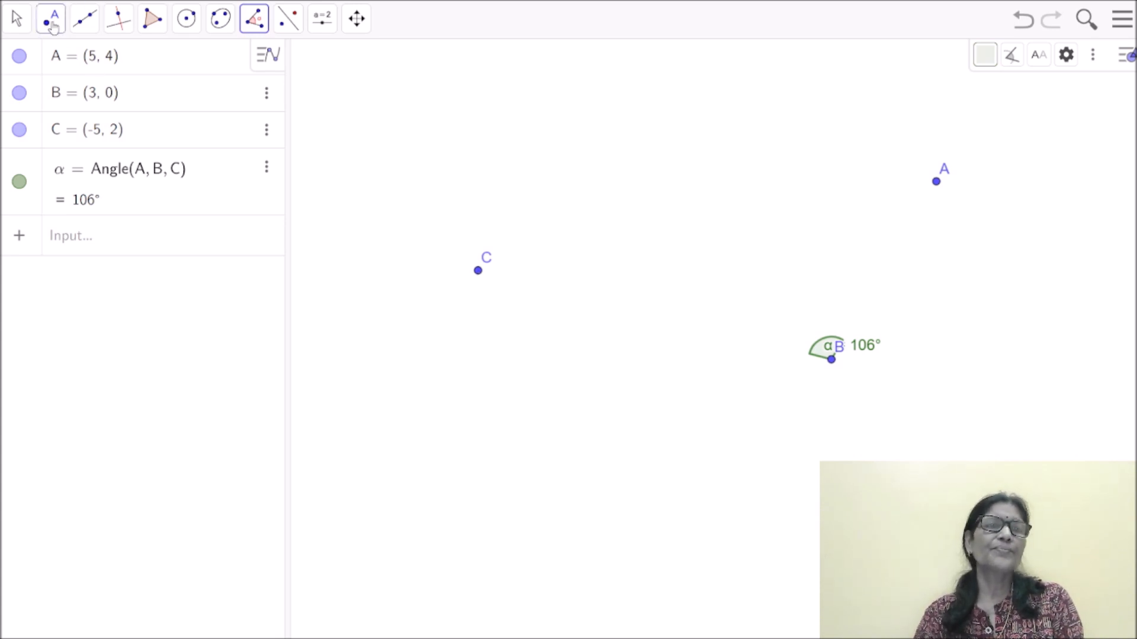
Draw the angle's two arms as segments from vertex B to point A and from B to point C.
{"action": "left_click", "coordinate": [89, 30]}
{"action": "left_click", "coordinate": [140, 98]}
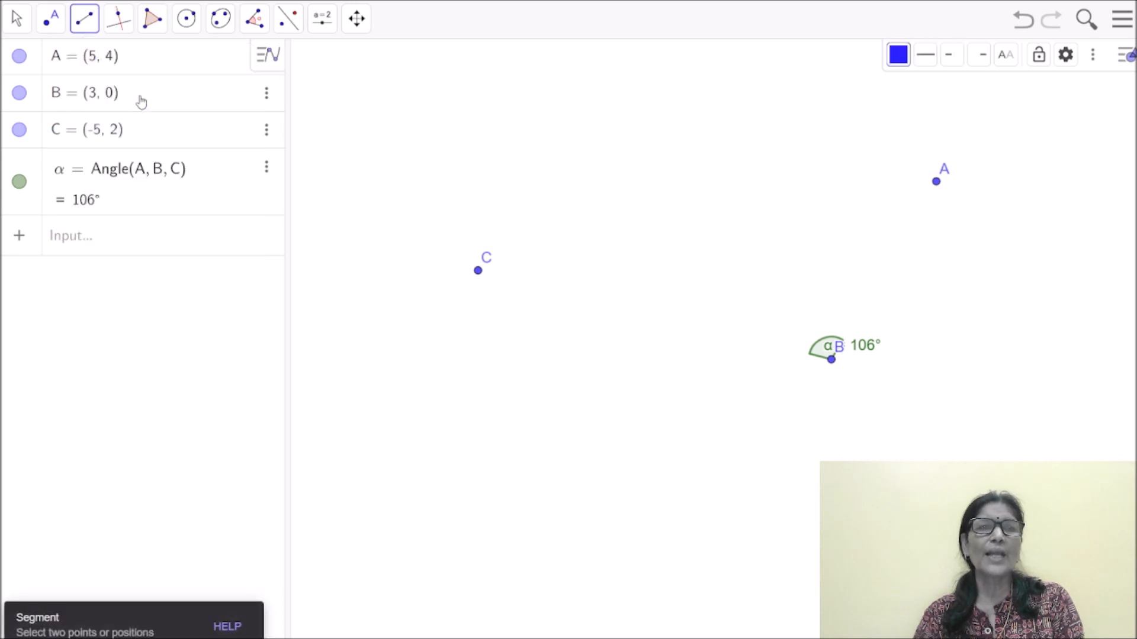
{"action": "left_click", "coordinate": [832, 362]}
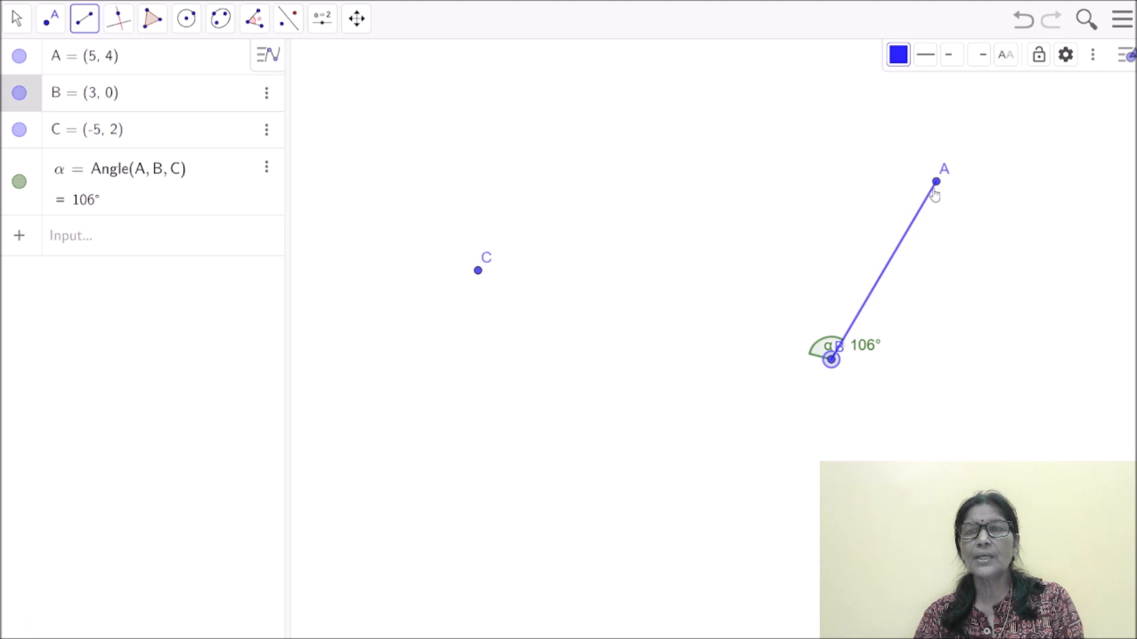
{"action": "left_click", "coordinate": [936, 182]}
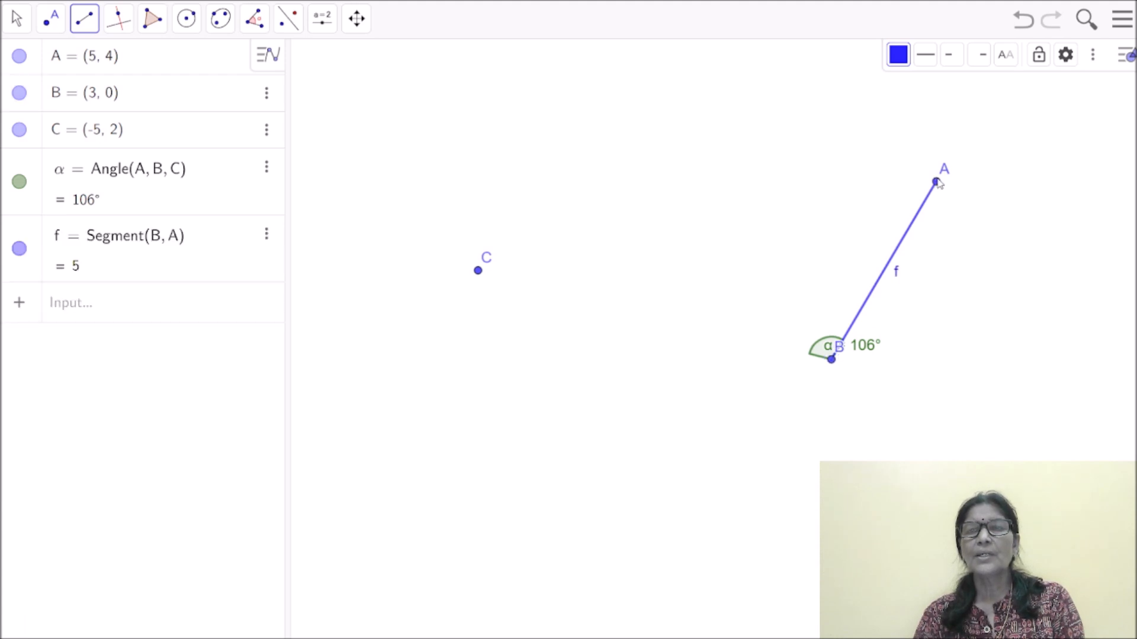
{"action": "left_click", "coordinate": [831, 361]}
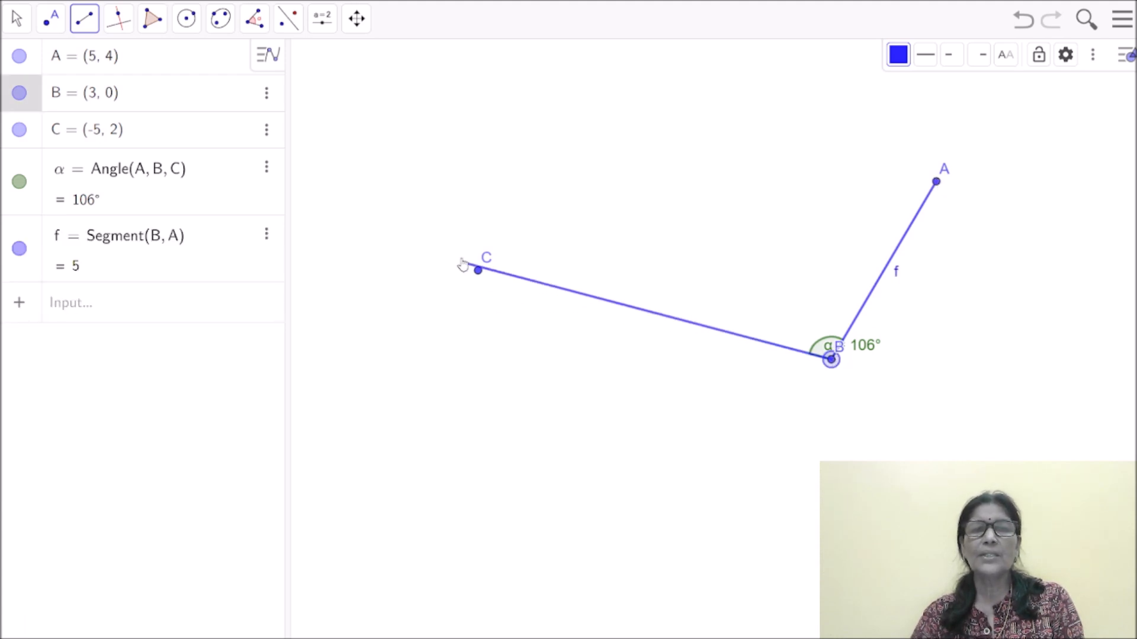
{"action": "left_click", "coordinate": [479, 271]}
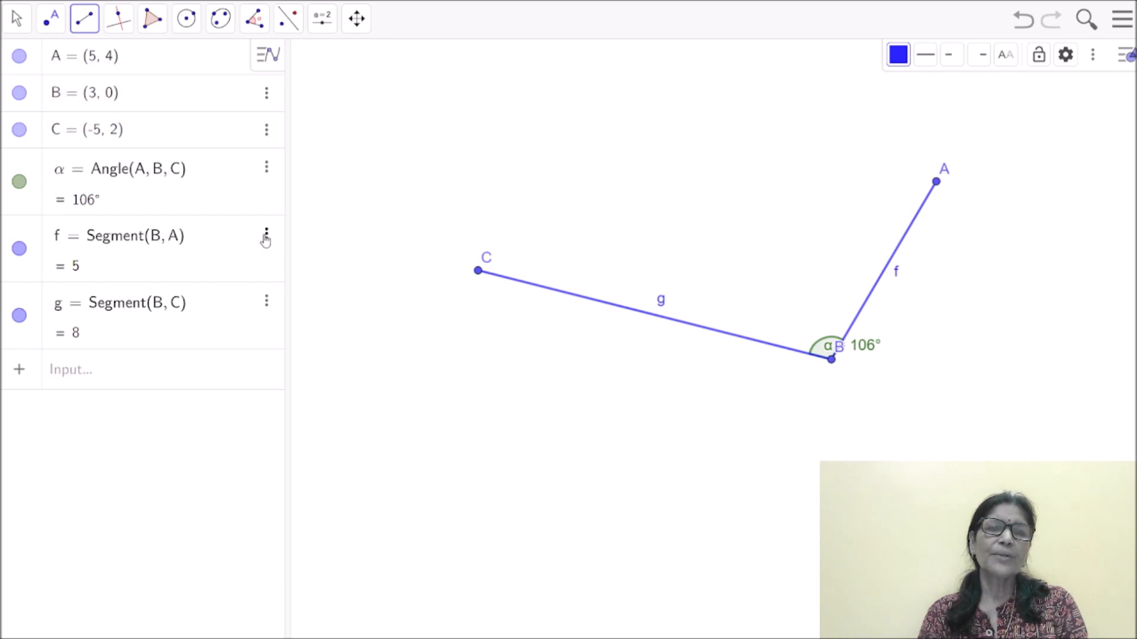
Hide the labels of segments f and g.
{"action": "left_click", "coordinate": [267, 237]}
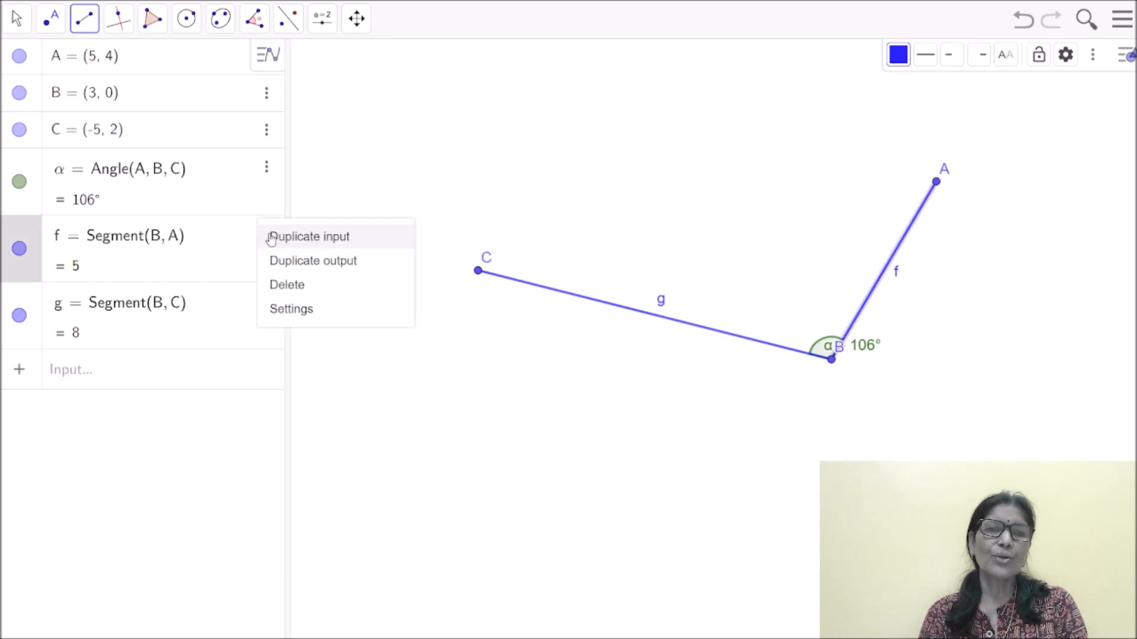
{"action": "left_click", "coordinate": [288, 309]}
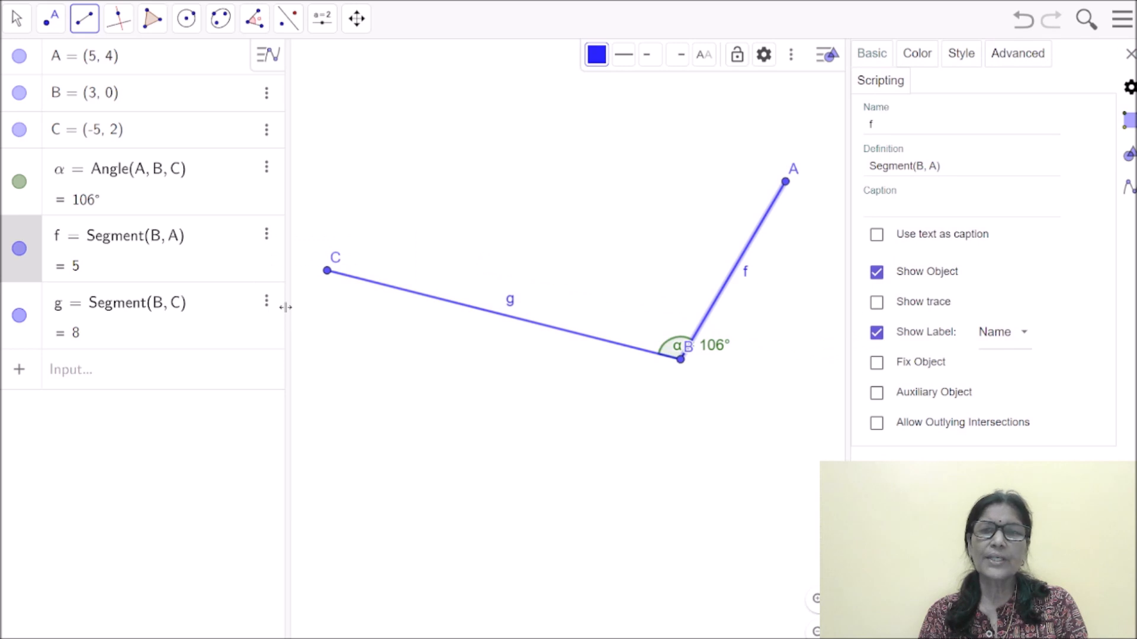
{"action": "left_click", "coordinate": [876, 338]}
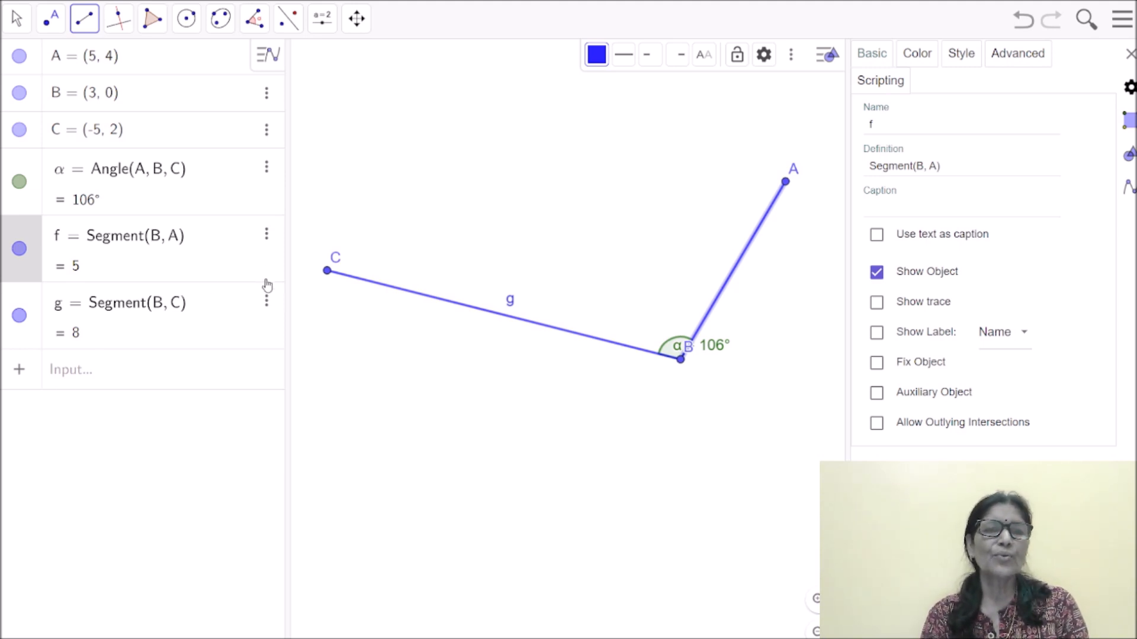
{"action": "left_click", "coordinate": [266, 302]}
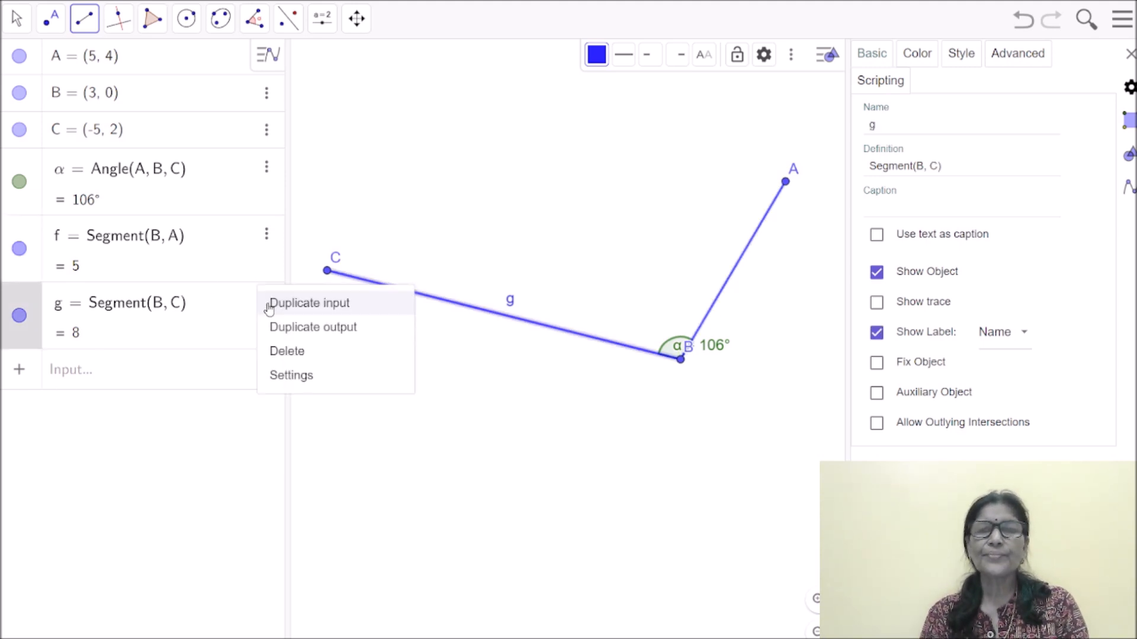
{"action": "left_click", "coordinate": [881, 336]}
{"action": "left_click", "coordinate": [877, 332]}
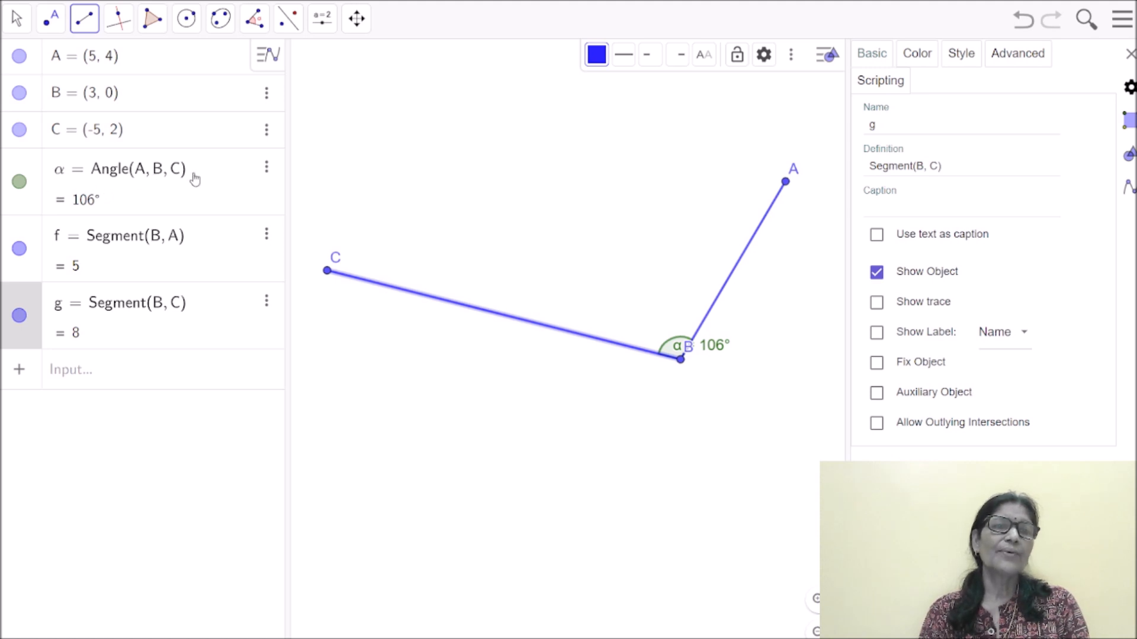
Set the label of angle α to show only its value.
{"action": "left_click", "coordinate": [266, 170]}
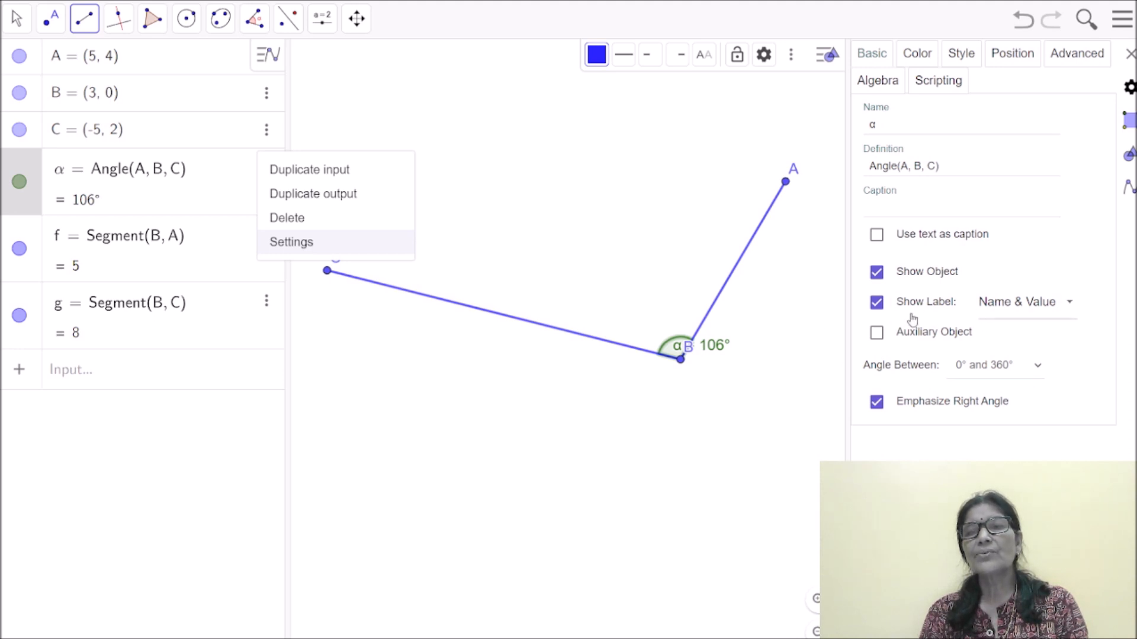
{"action": "left_click", "coordinate": [1071, 304]}
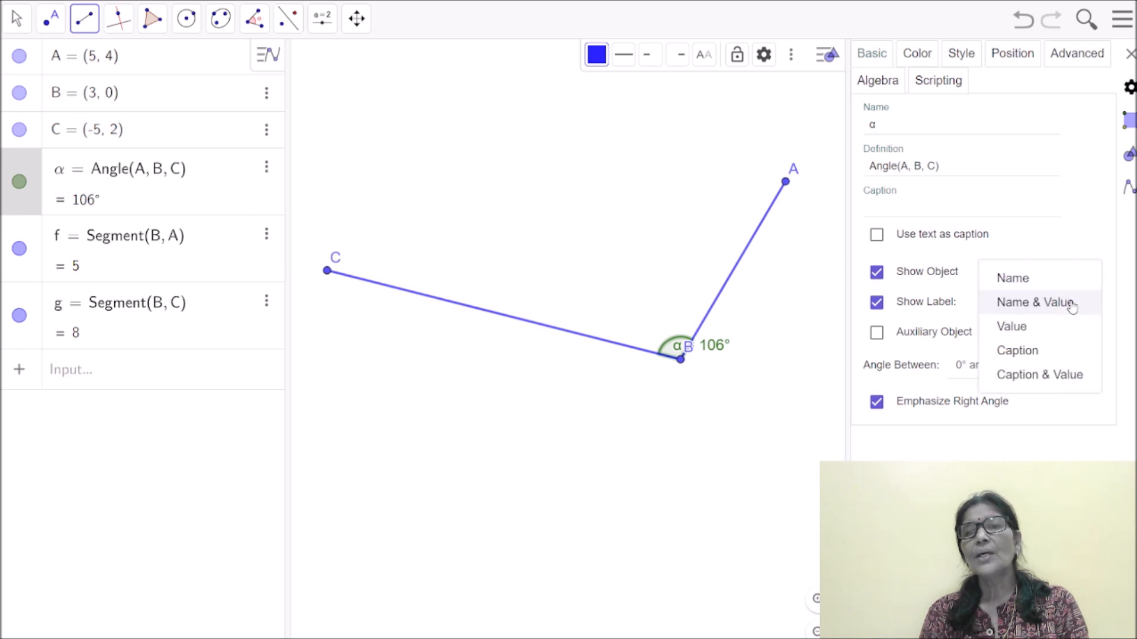
{"action": "left_click", "coordinate": [1022, 331]}
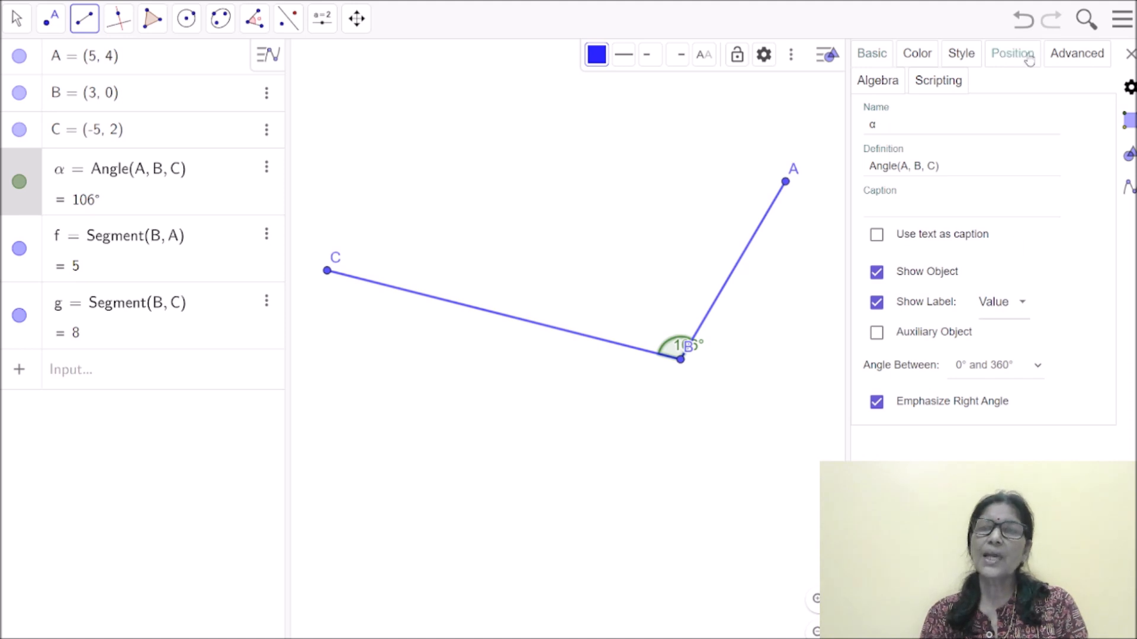
Color the angle red (255, 0, 0) and raise its fill opacity to roughly two thirds of the range.
{"action": "left_click", "coordinate": [917, 55]}
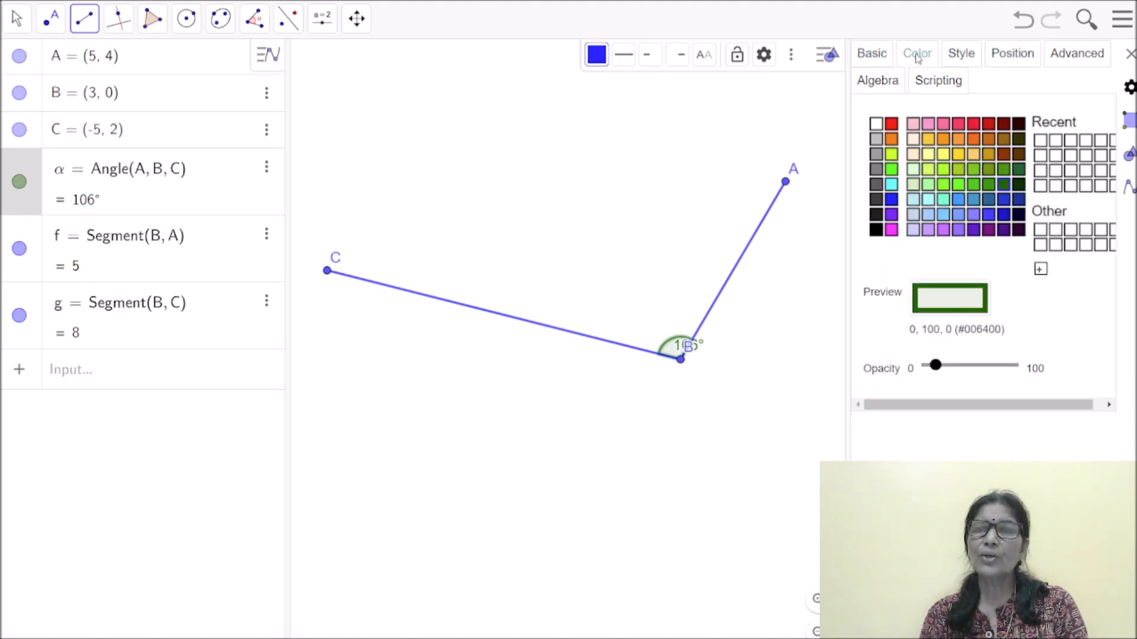
{"action": "left_click", "coordinate": [889, 124]}
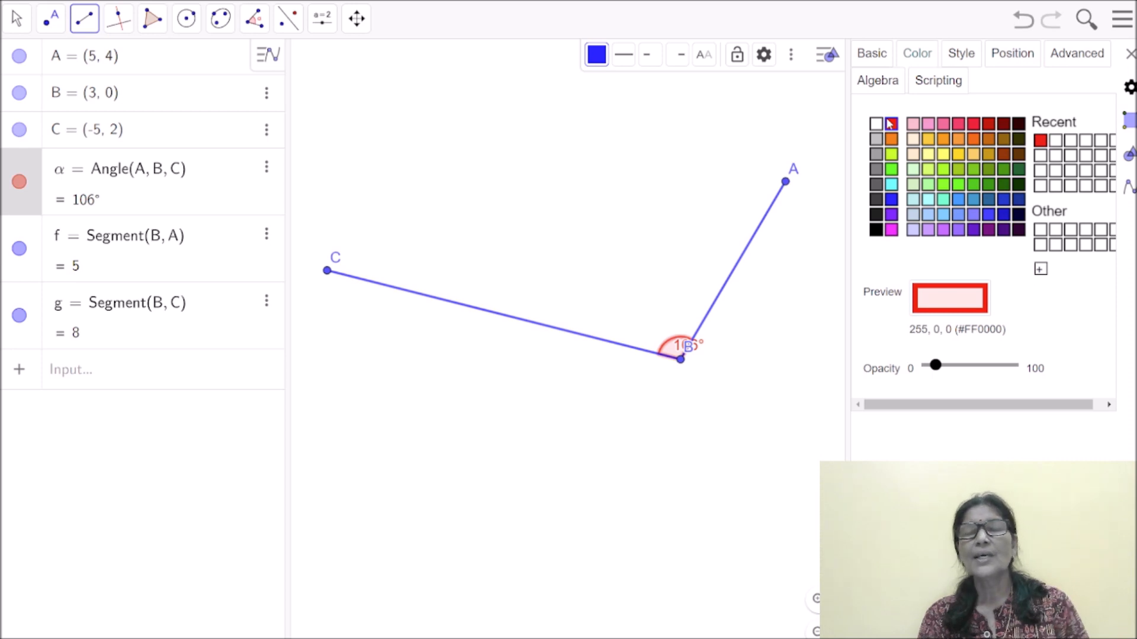
{"action": "left_click_drag", "start_coordinate": [936, 366], "coordinate": [987, 368]}
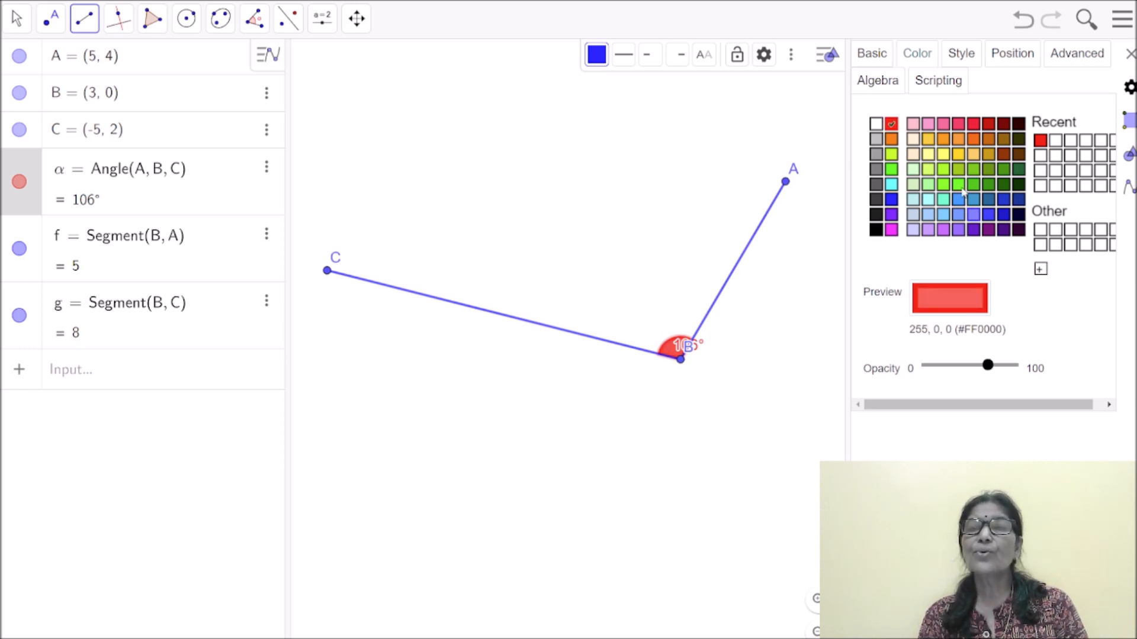
Style angle α with a line thickness of 10, a line opacity of 65 and a size of 90.
{"action": "left_click", "coordinate": [960, 53]}
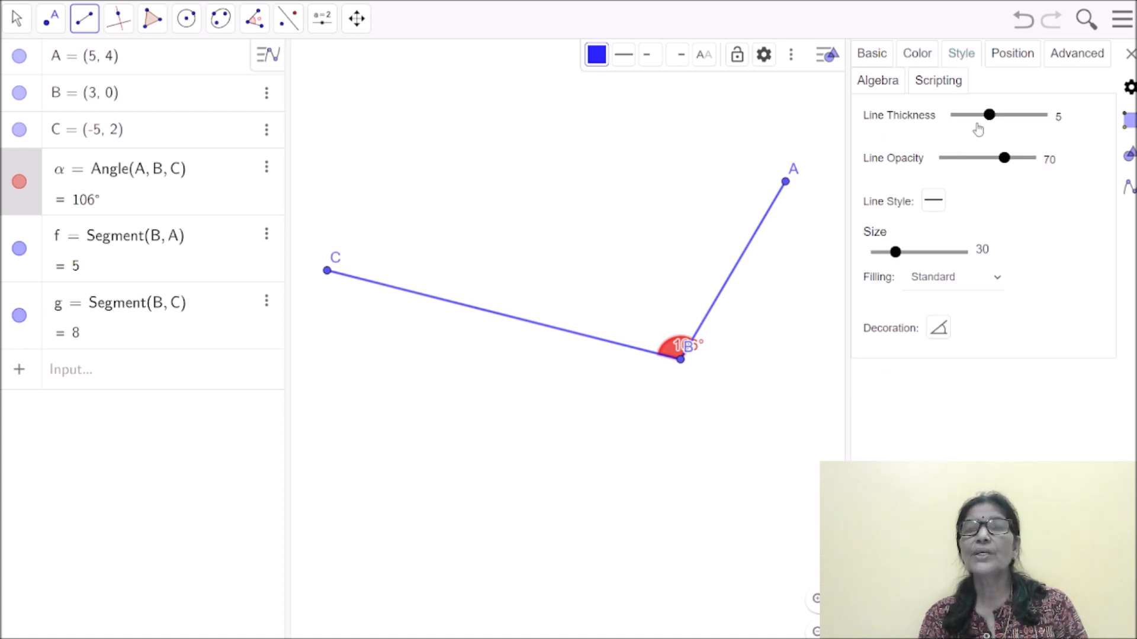
{"action": "left_click_drag", "start_coordinate": [991, 118], "coordinate": [1021, 118]}
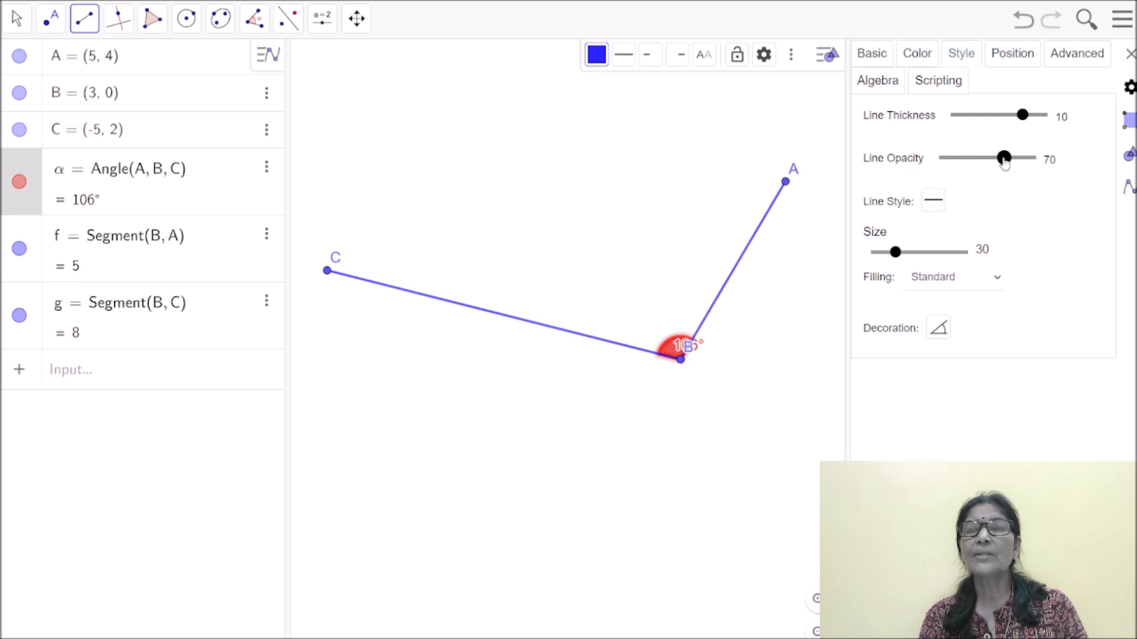
{"action": "mouse_move", "coordinate": [1004, 158]}
{"action": "left_mouse_down"}
{"action": "mouse_move", "coordinate": [948, 159]}
{"action": "mouse_move", "coordinate": [1029, 161]}
{"action": "mouse_move", "coordinate": [1002, 167]}
{"action": "left_mouse_up"}
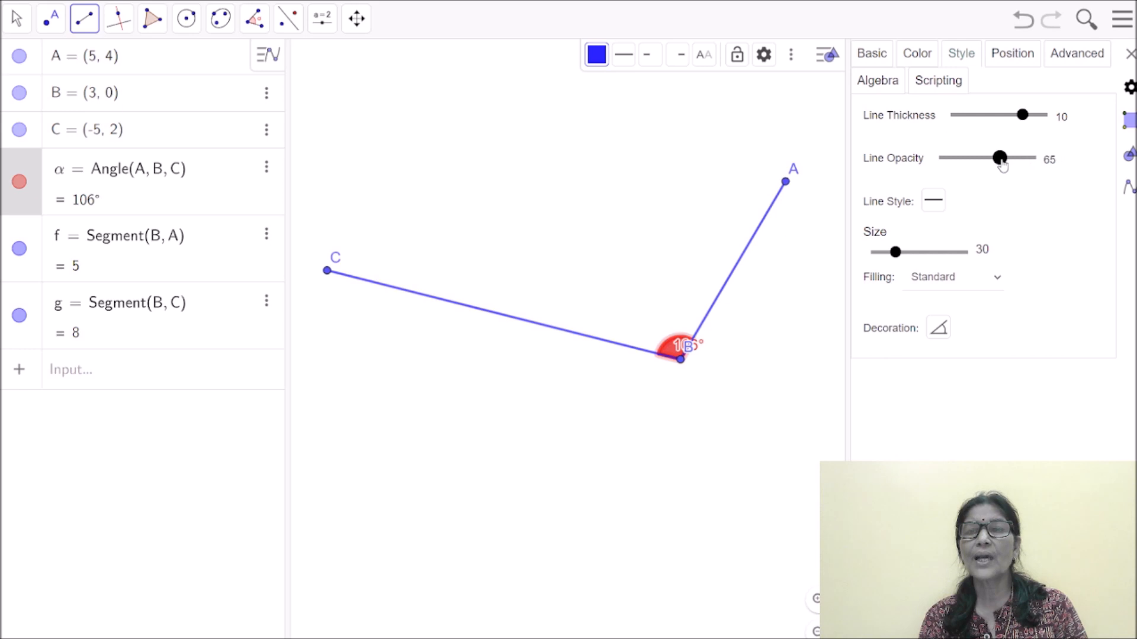
{"action": "left_click", "coordinate": [934, 201]}
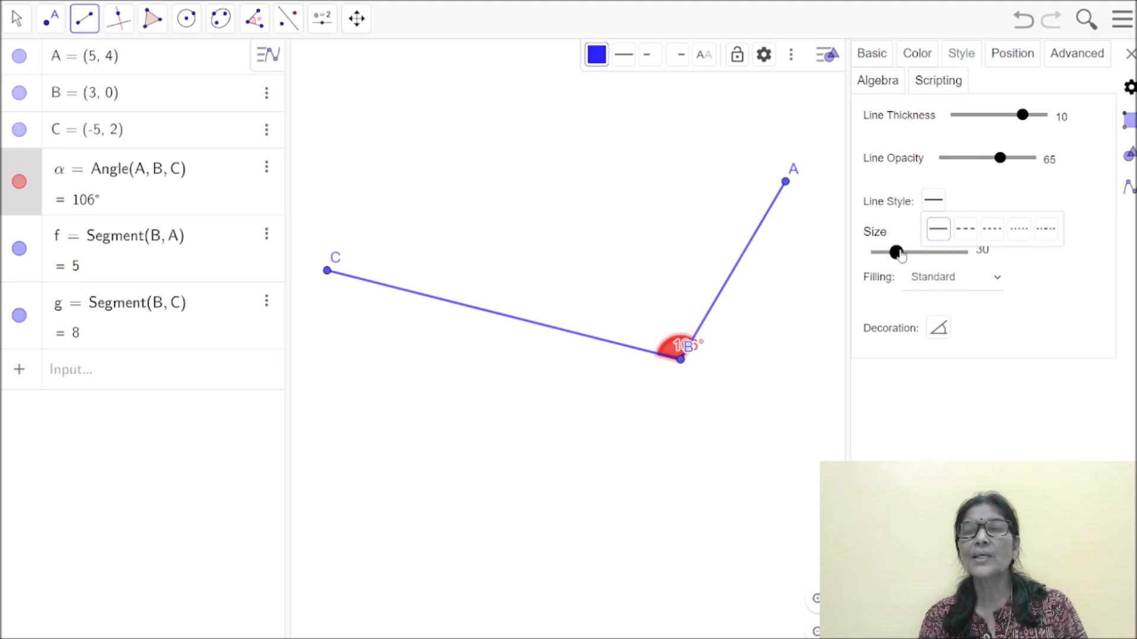
{"action": "left_click_drag", "start_coordinate": [898, 253], "coordinate": [952, 255]}
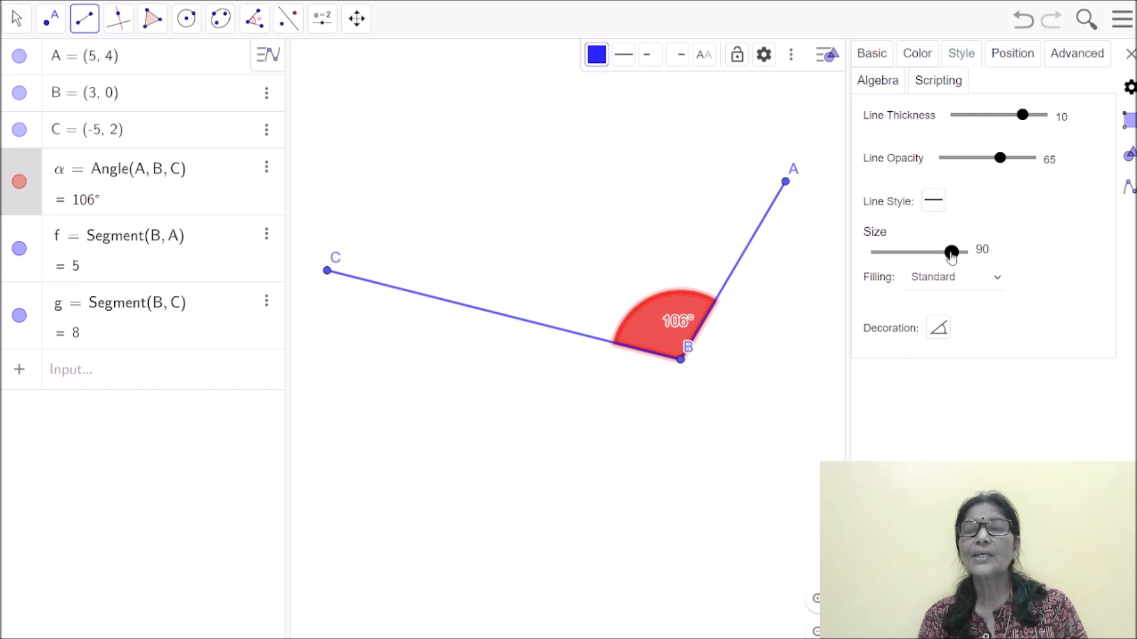
Set the decoration of angle α to a double arc and close its settings.
{"action": "left_click", "coordinate": [942, 332]}
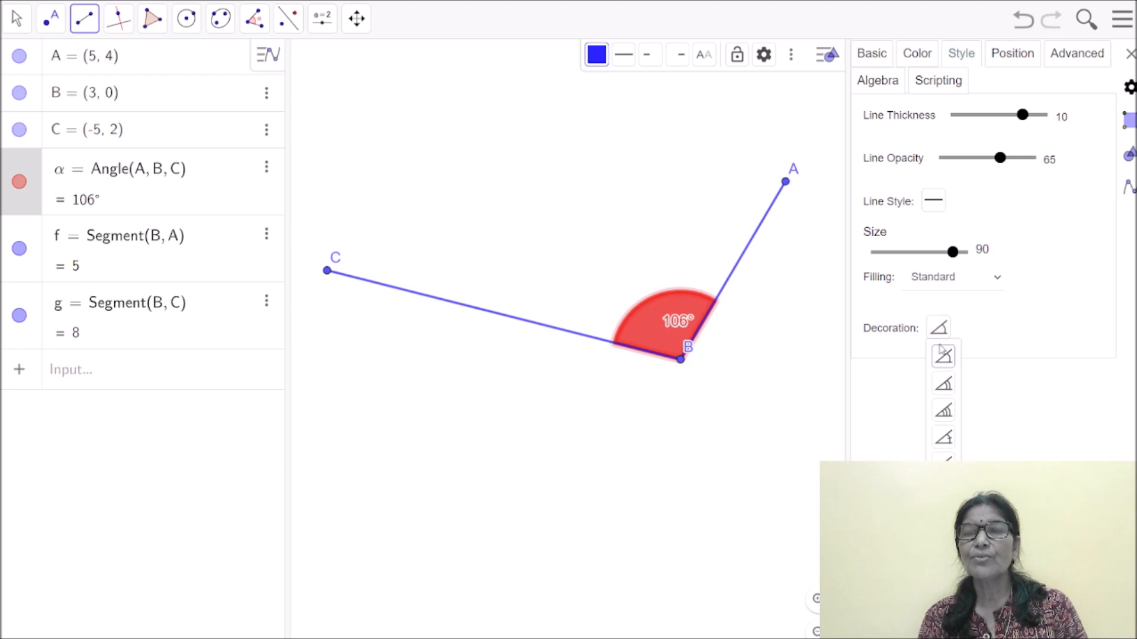
{"action": "left_click", "coordinate": [943, 412]}
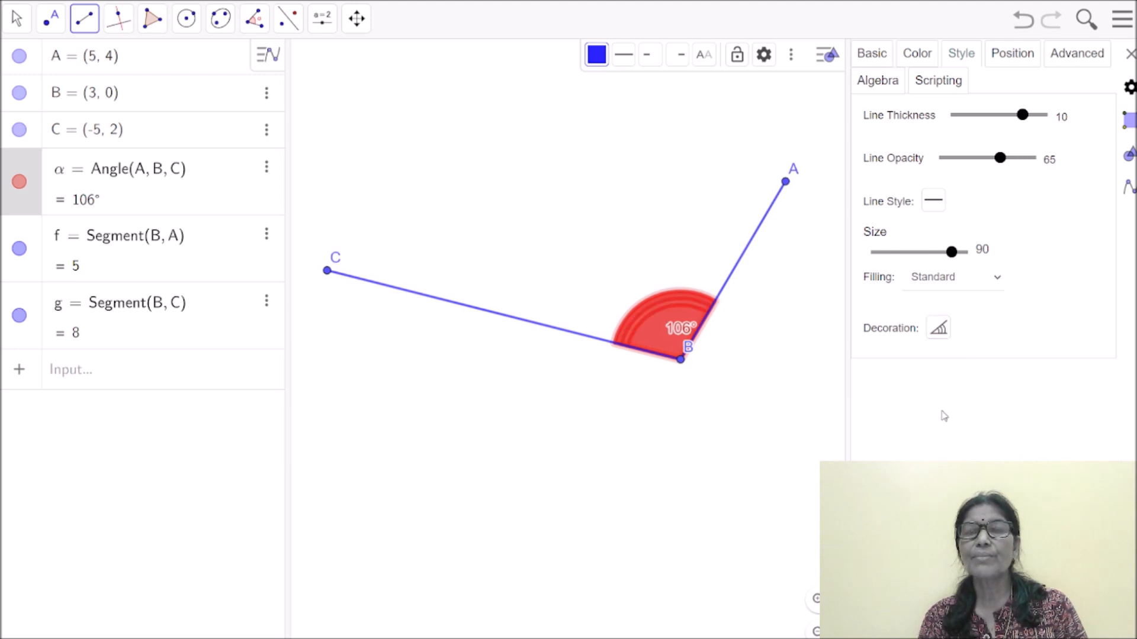
{"action": "left_click", "coordinate": [940, 332]}
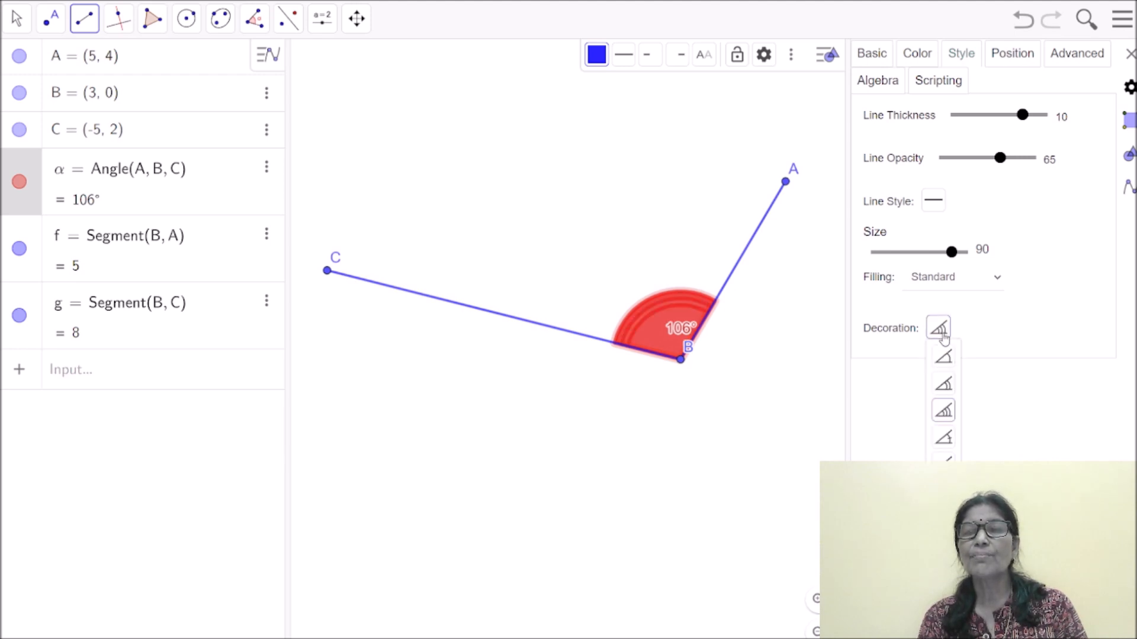
{"action": "left_click", "coordinate": [944, 391]}
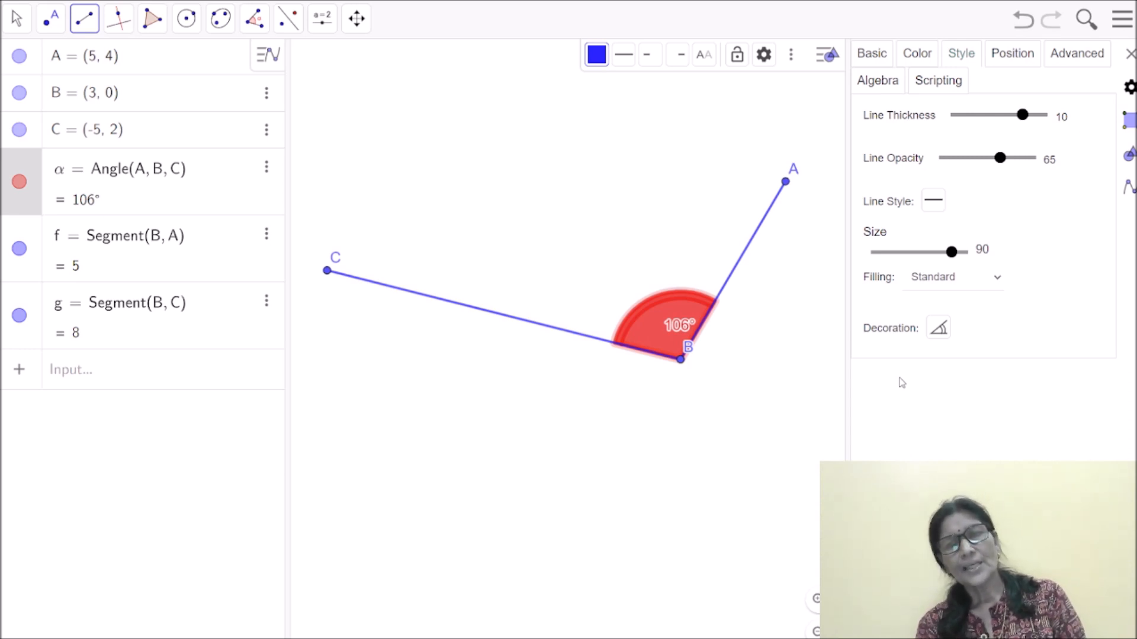
{"action": "left_click", "coordinate": [1131, 54]}
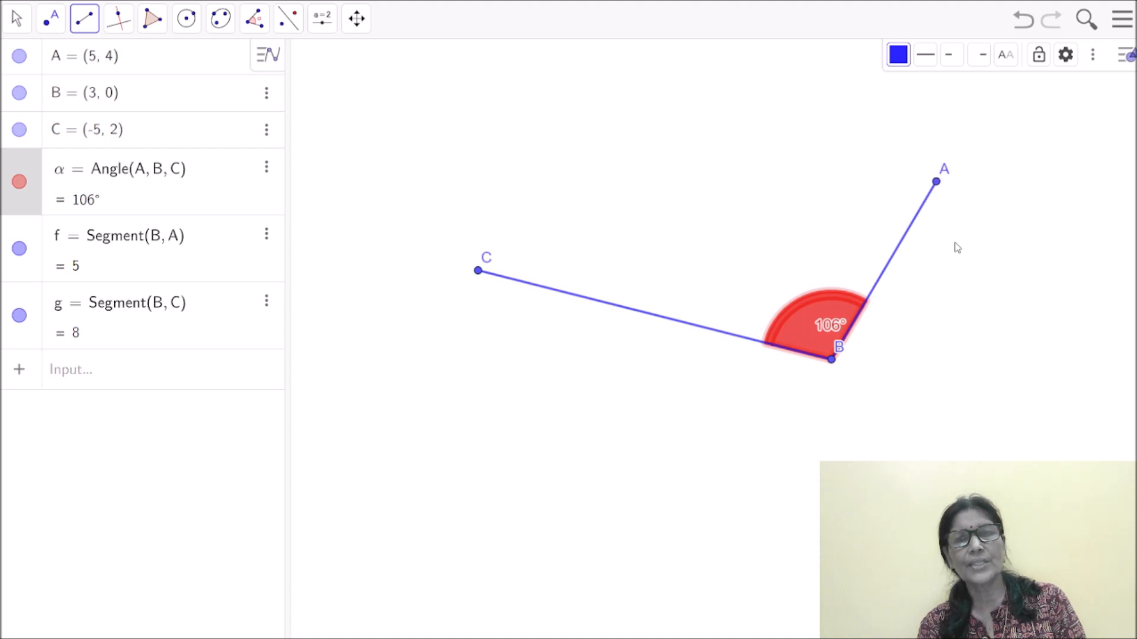
{"action": "left_click", "coordinate": [902, 240]}
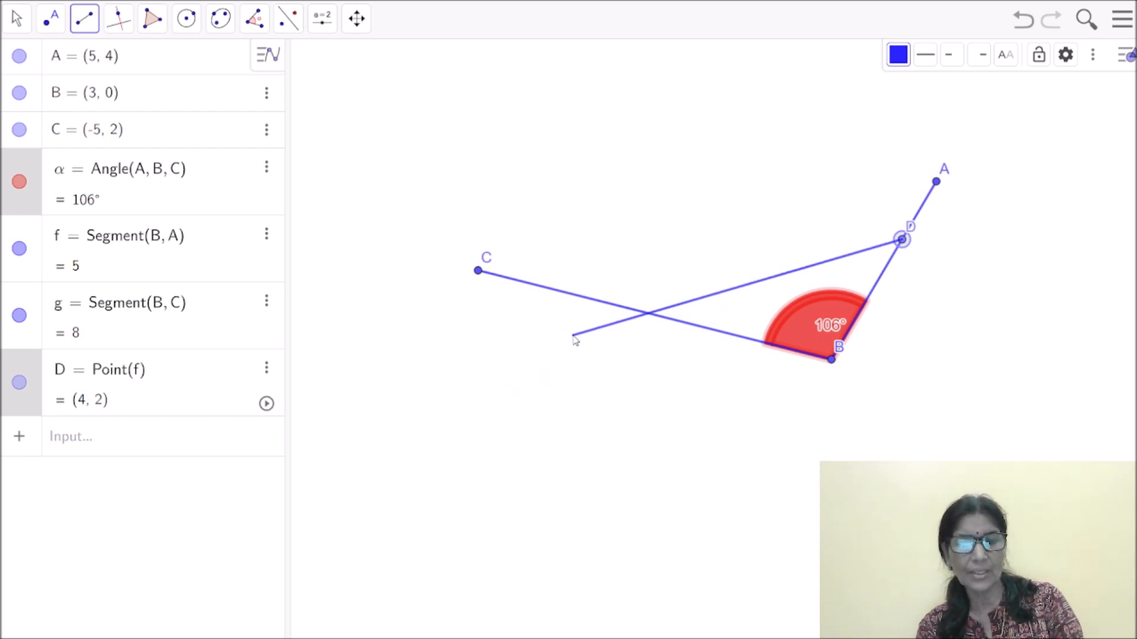
{"action": "key", "text": "Escape"}
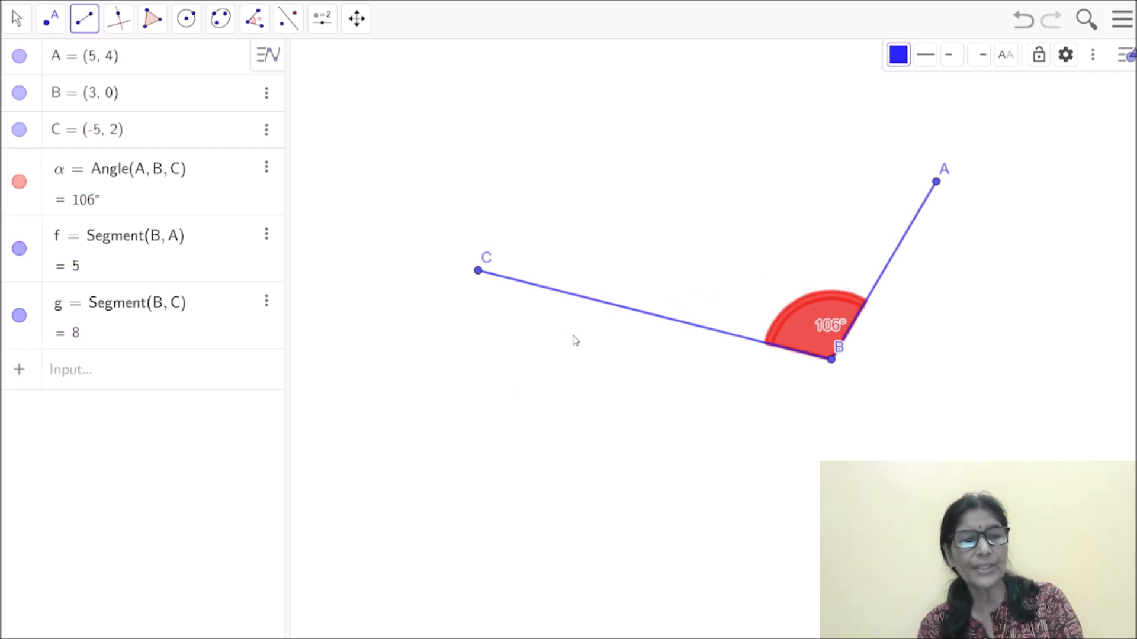
{"action": "left_click", "coordinate": [906, 232]}
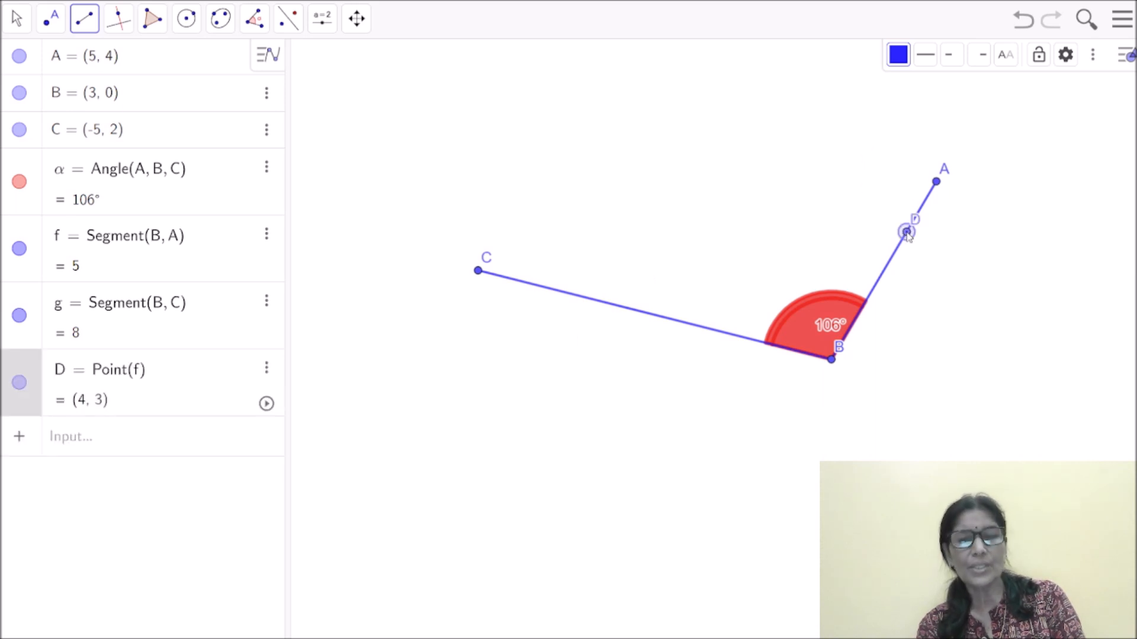
{"action": "key", "text": "ctrl+z"}
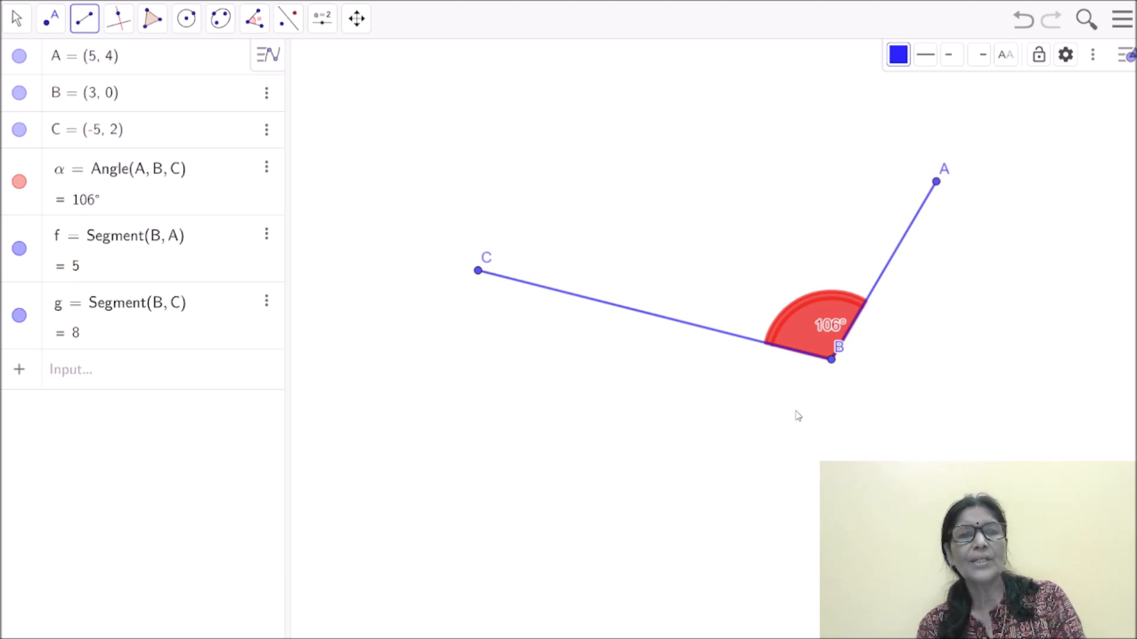
Set the line end of segment f to an open arrow so the arm points at A.
{"action": "left_click", "coordinate": [266, 236]}
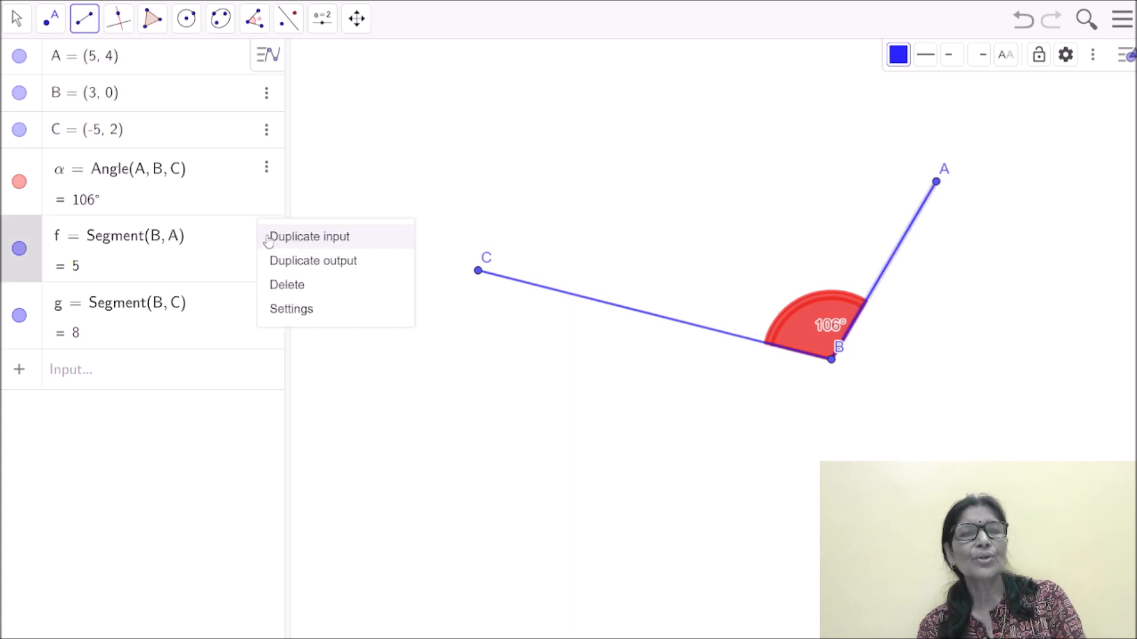
{"action": "left_click", "coordinate": [291, 309]}
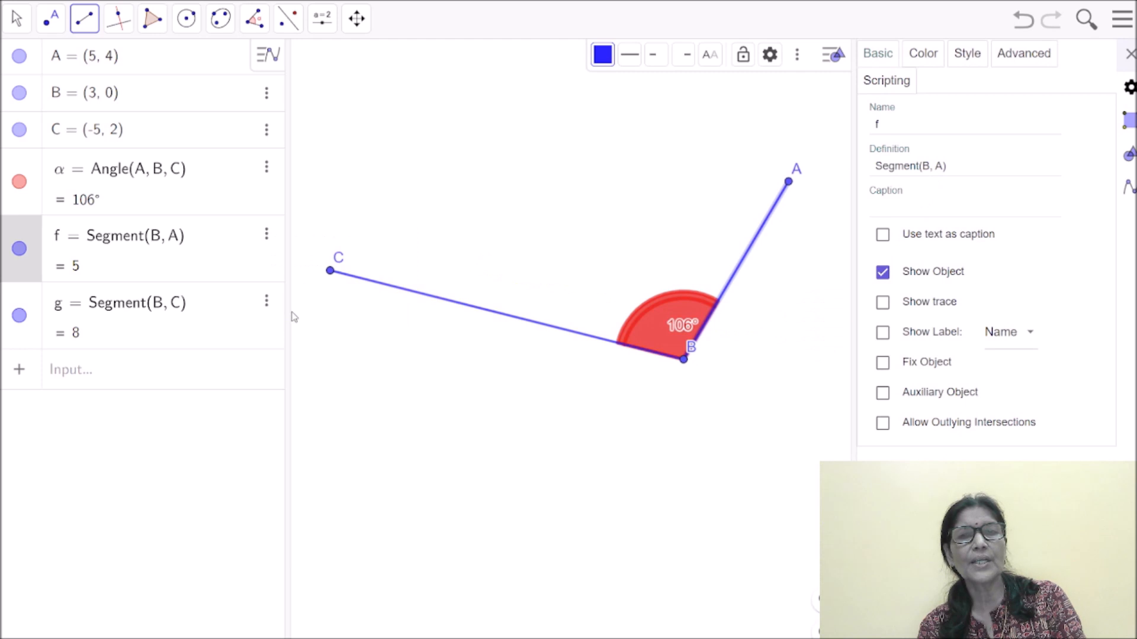
{"action": "left_click", "coordinate": [974, 57]}
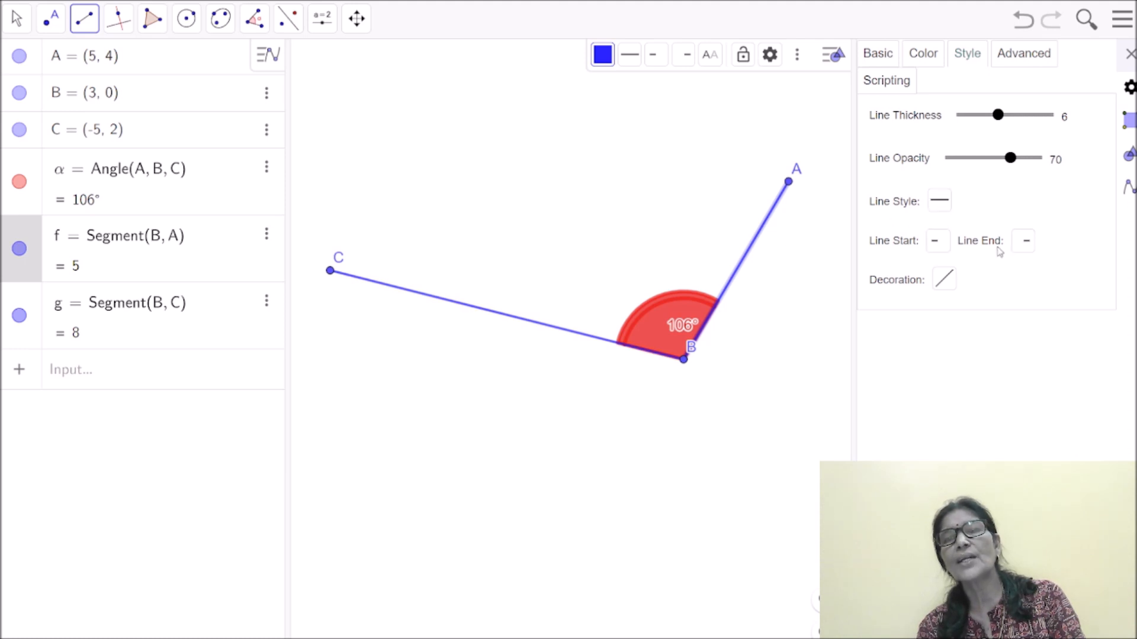
{"action": "left_click", "coordinate": [1030, 246]}
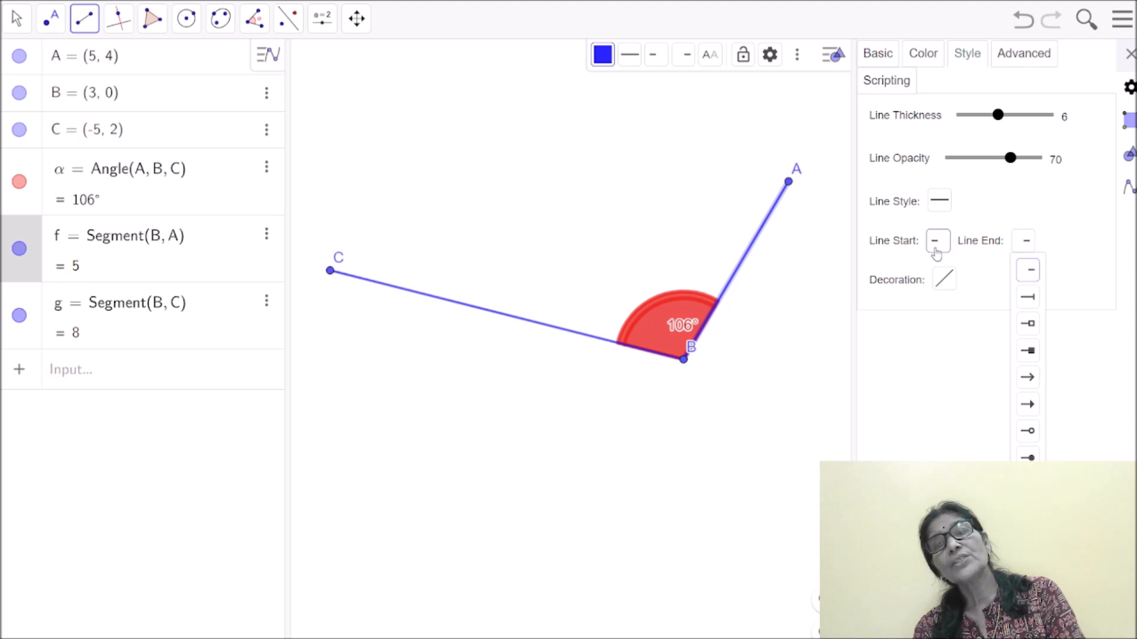
{"action": "left_click", "coordinate": [1029, 379]}
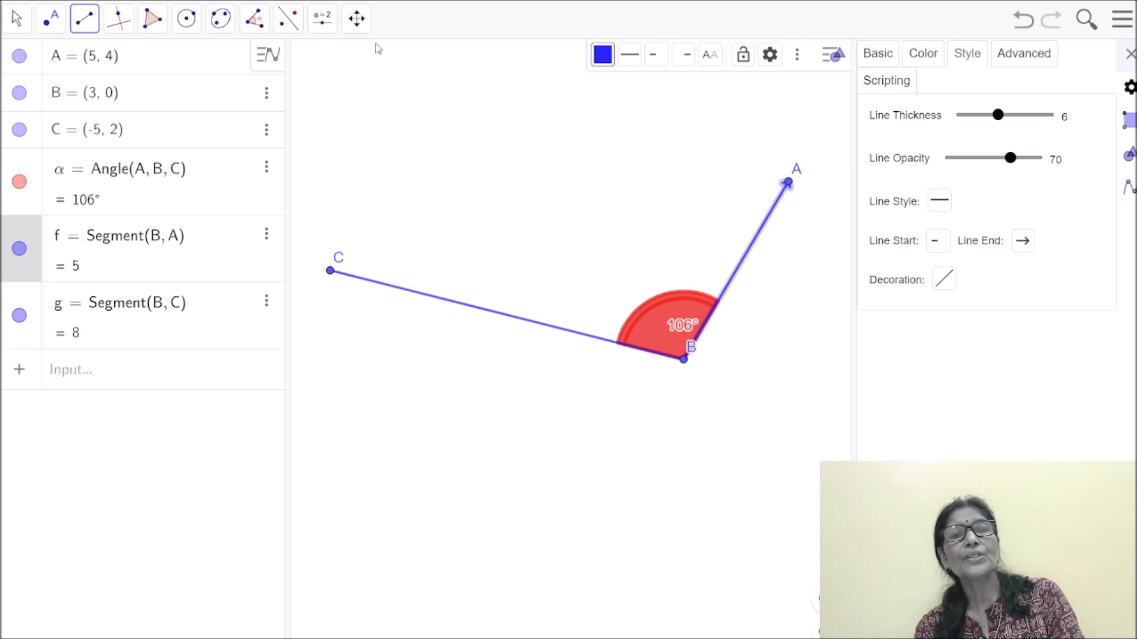
Give segment g the same open arrow as its line end at point C and close the settings.
{"action": "left_click", "coordinate": [357, 19]}
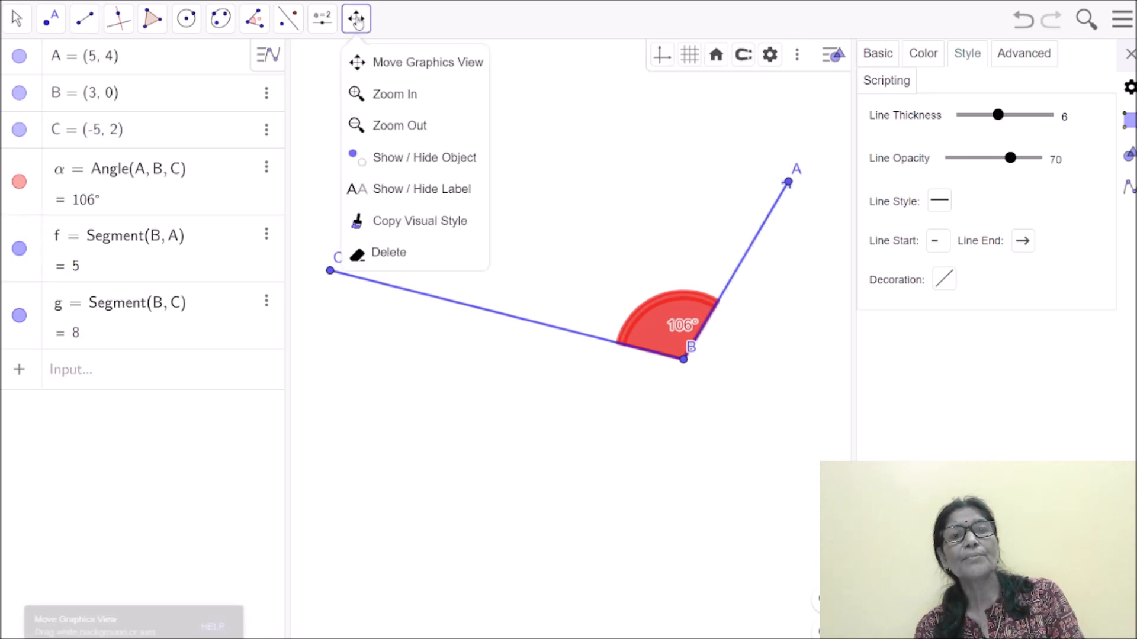
{"action": "left_click", "coordinate": [412, 126]}
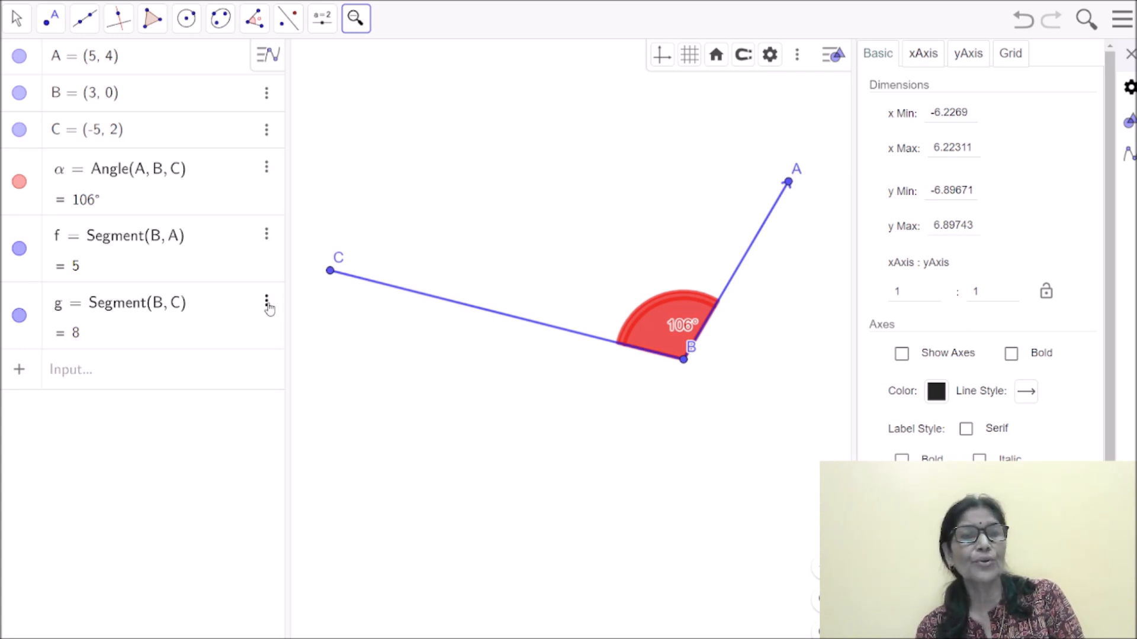
{"action": "left_click", "coordinate": [177, 305]}
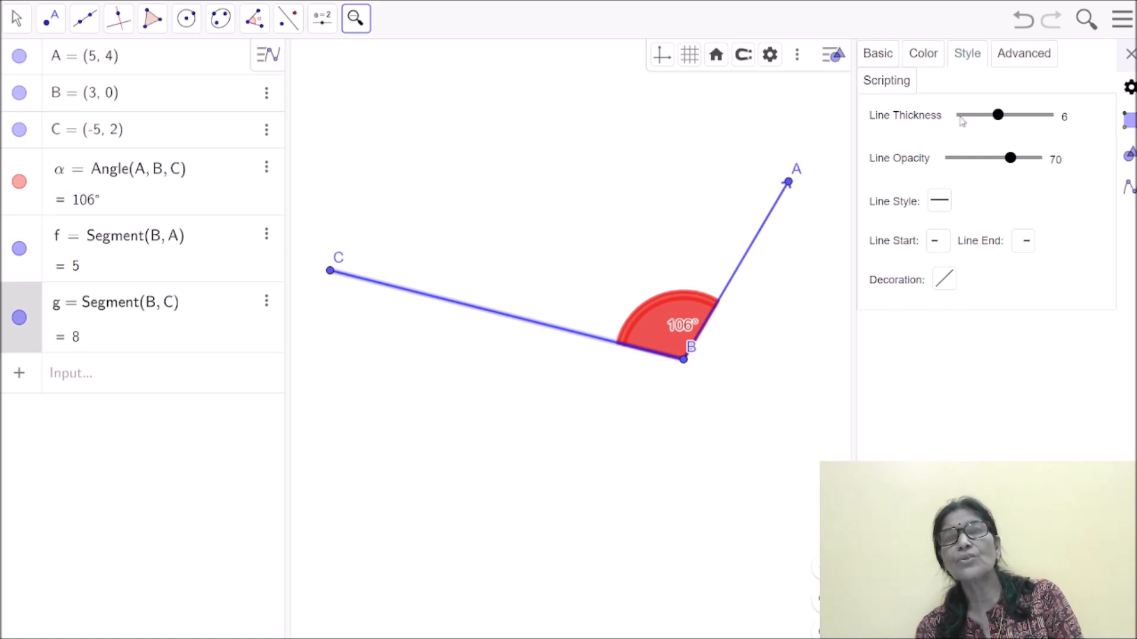
{"action": "left_click", "coordinate": [1023, 242]}
{"action": "left_click", "coordinate": [1029, 377]}
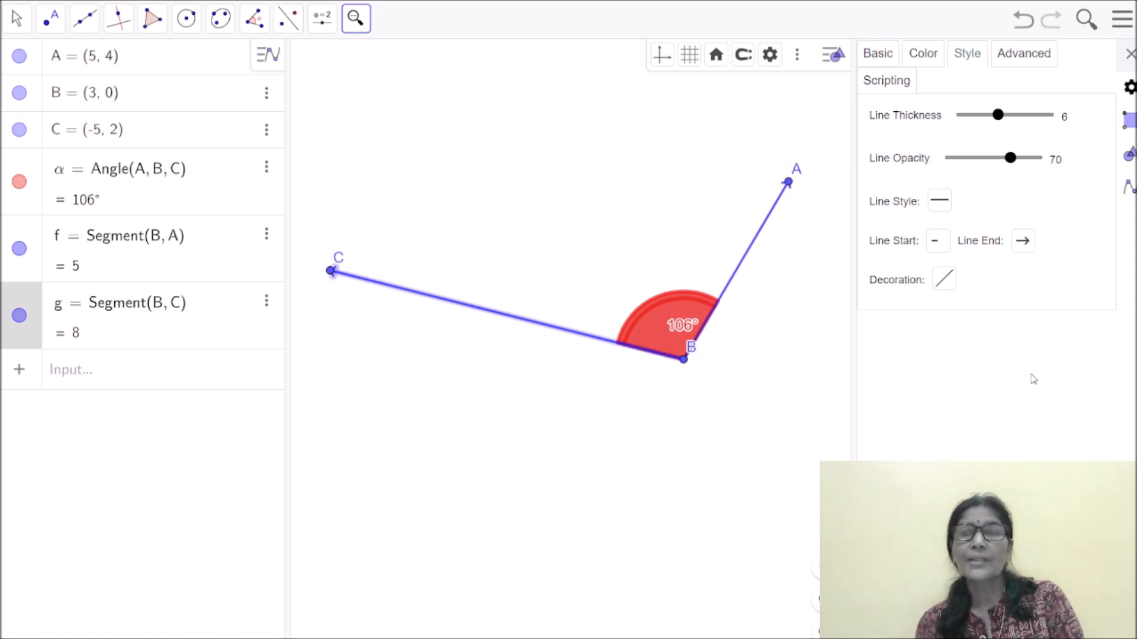
{"action": "left_click", "coordinate": [1130, 54]}
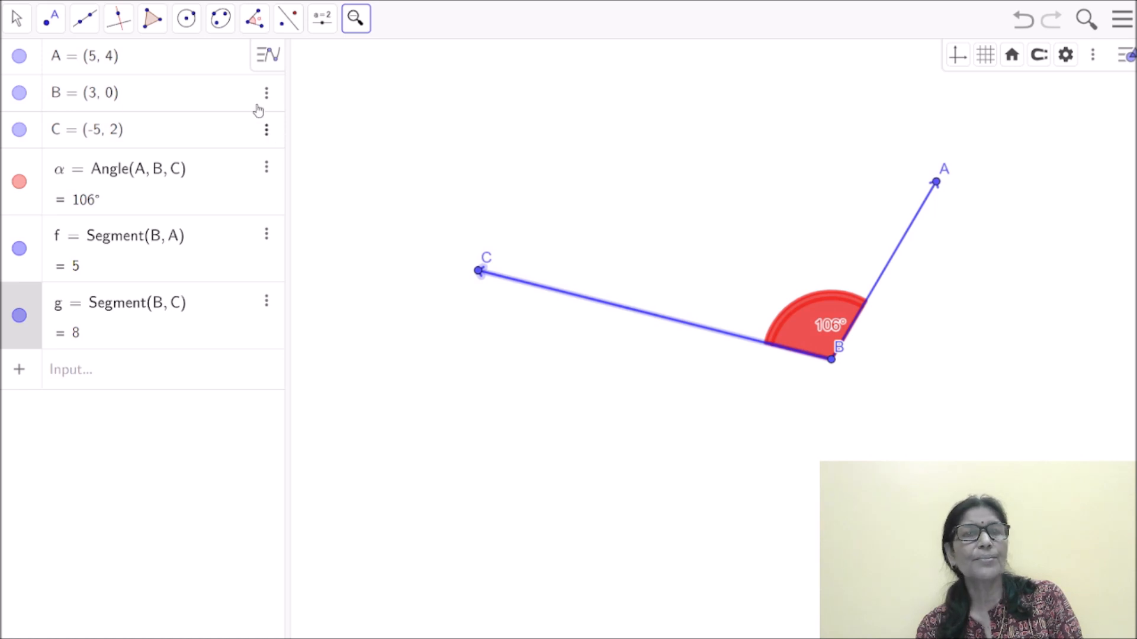
Try hiding the label of vertex B, and turn the label back on.
{"action": "left_click", "coordinate": [266, 97]}
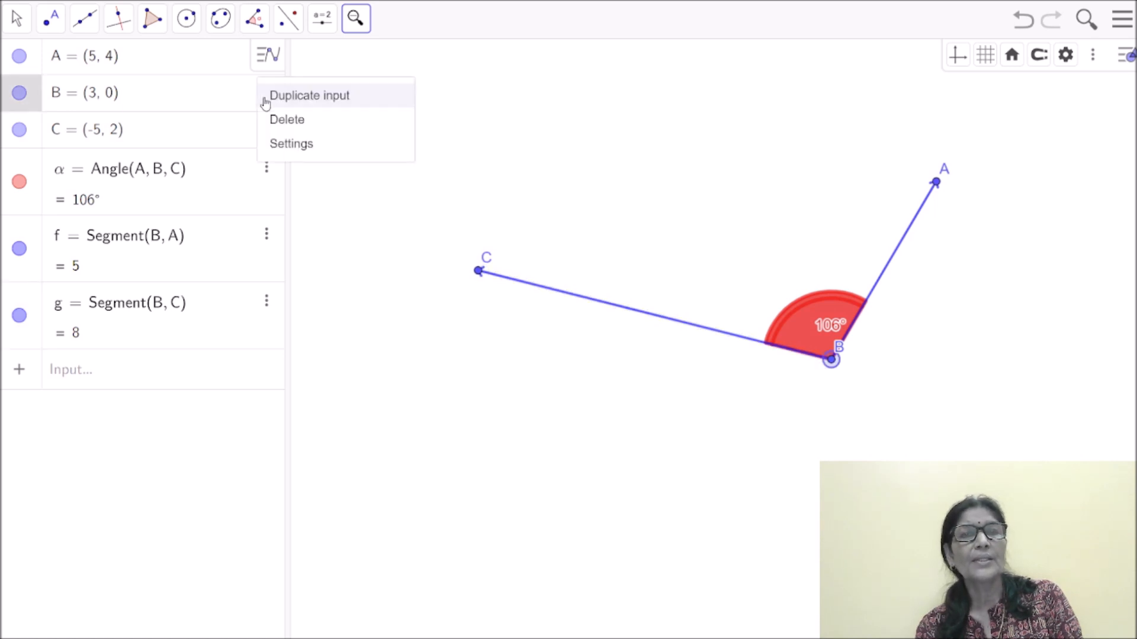
{"action": "left_click", "coordinate": [302, 144]}
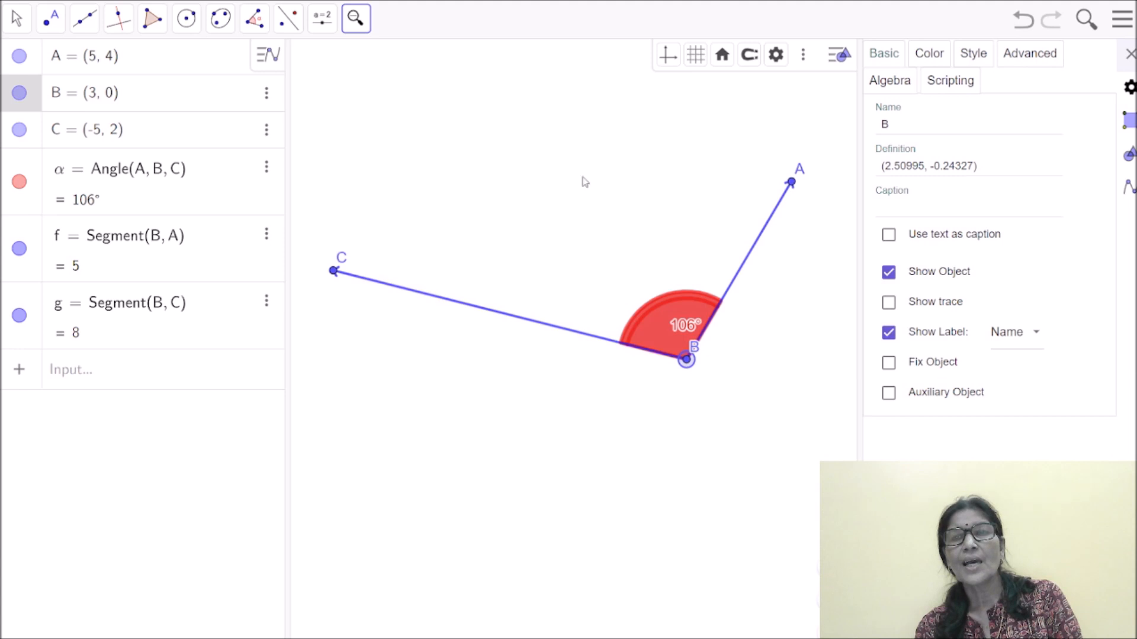
{"action": "left_click", "coordinate": [888, 333]}
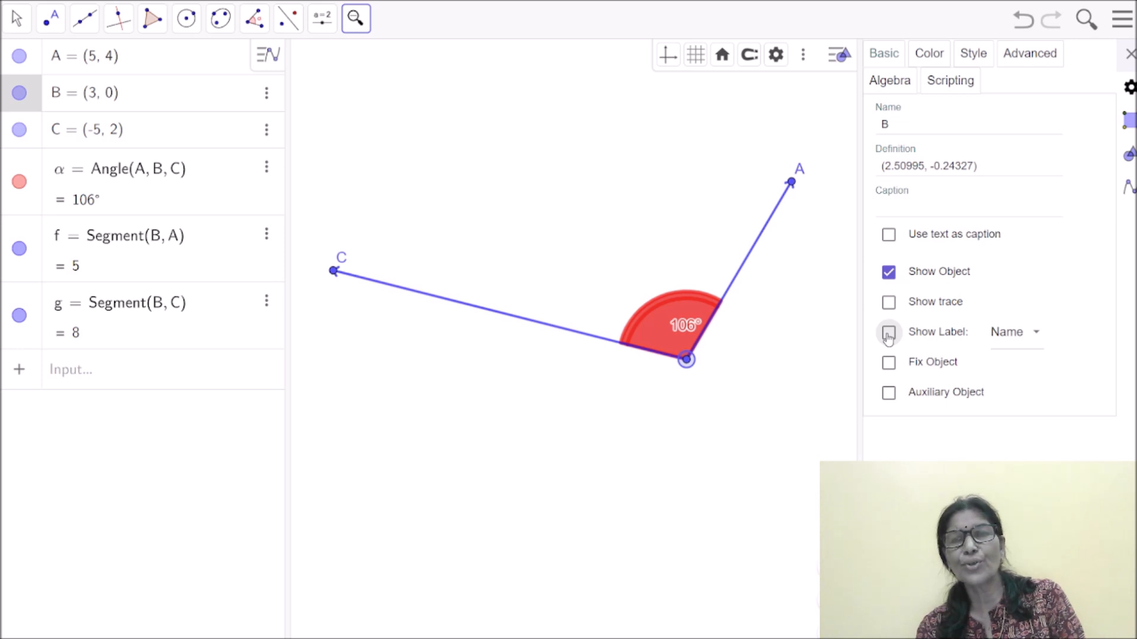
{"action": "left_click", "coordinate": [888, 333]}
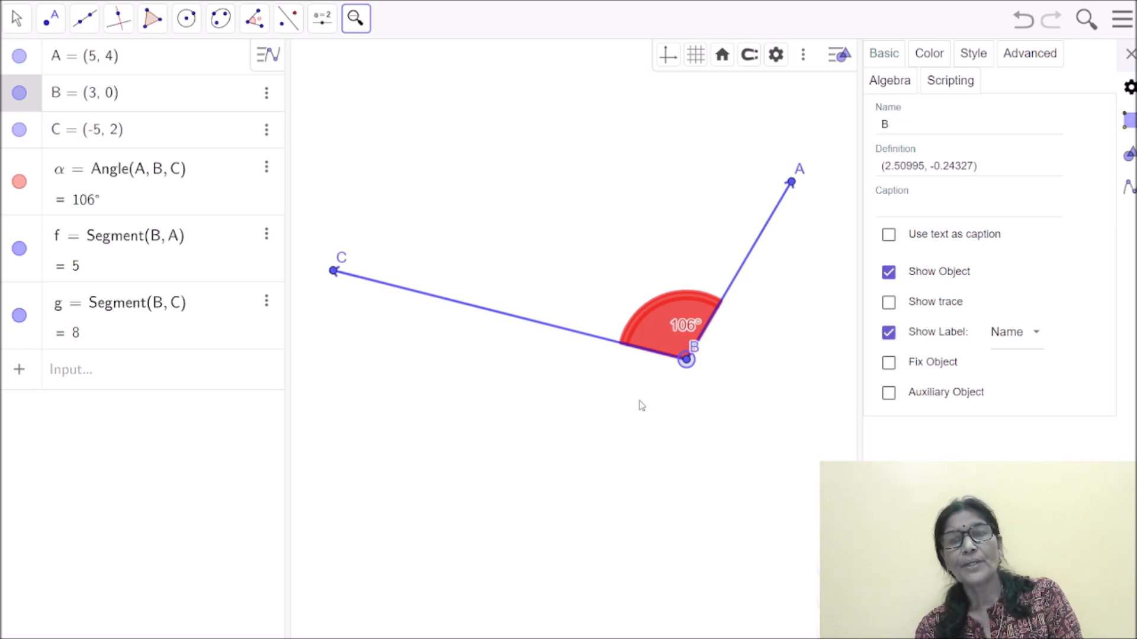
Hide points C and A so only the arrowheads remain at the arm ends, and close the settings.
{"action": "left_click", "coordinate": [267, 130]}
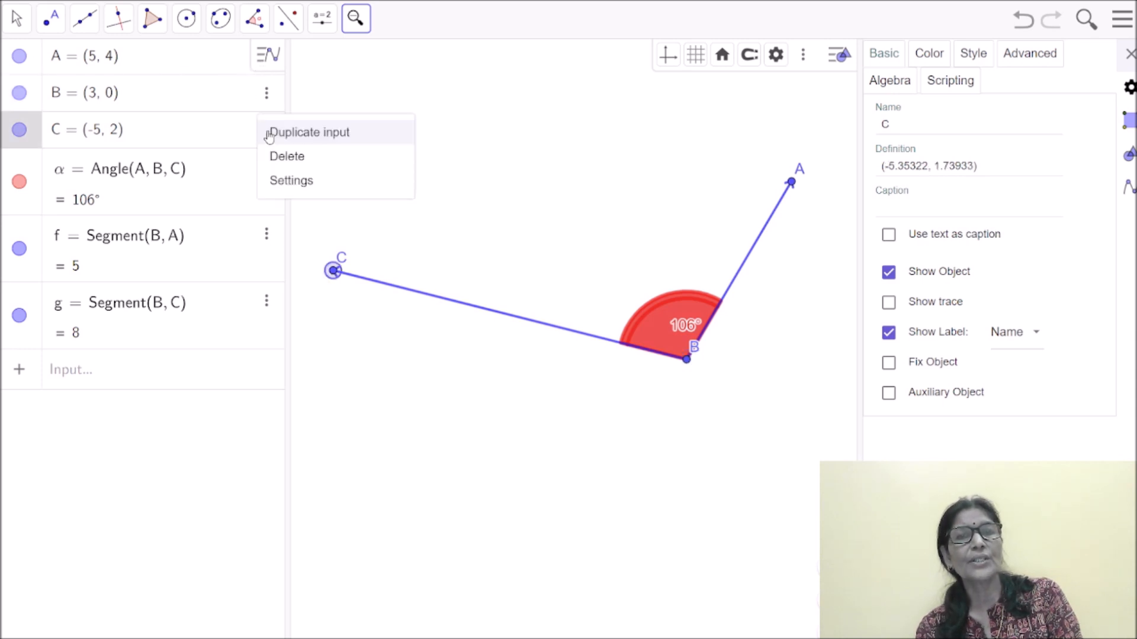
{"action": "left_click", "coordinate": [296, 184]}
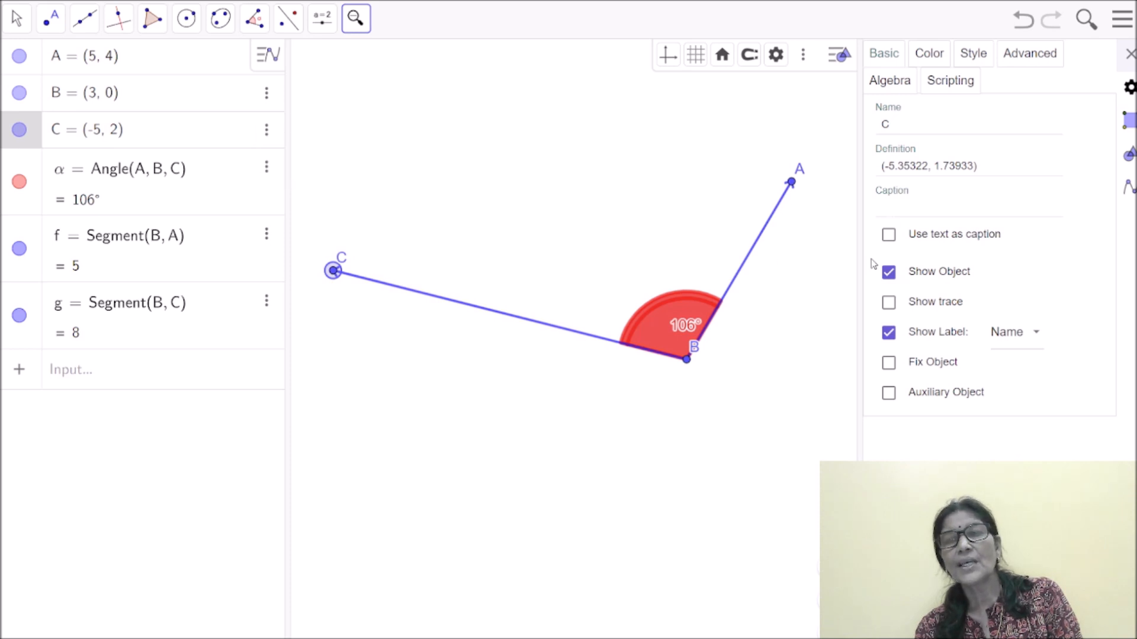
{"action": "left_click", "coordinate": [889, 273]}
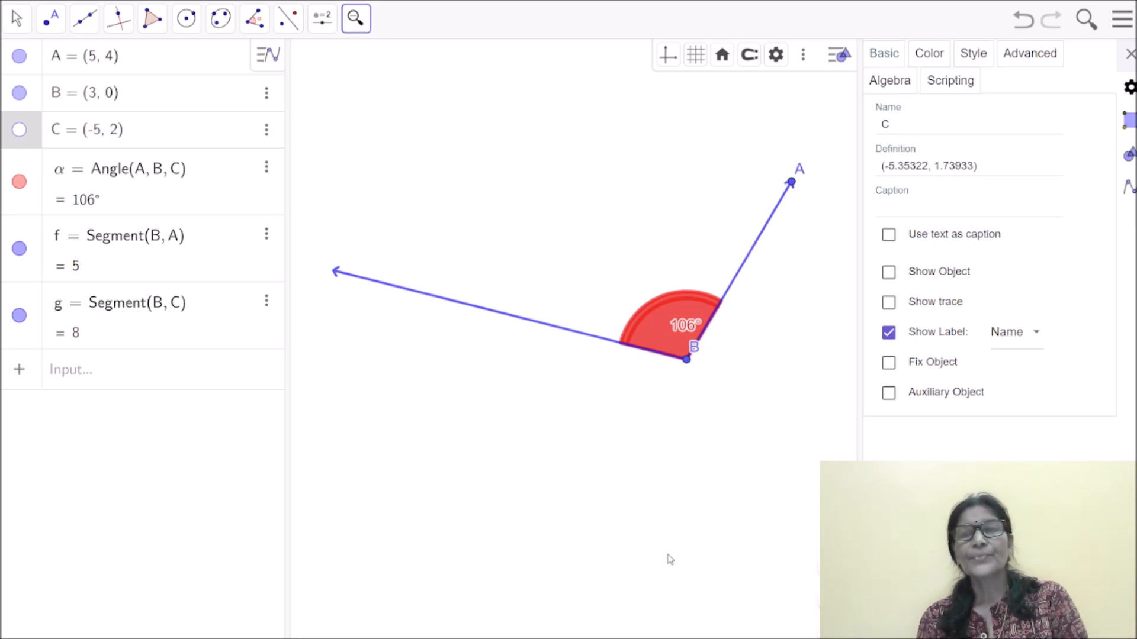
{"action": "left_click", "coordinate": [82, 67]}
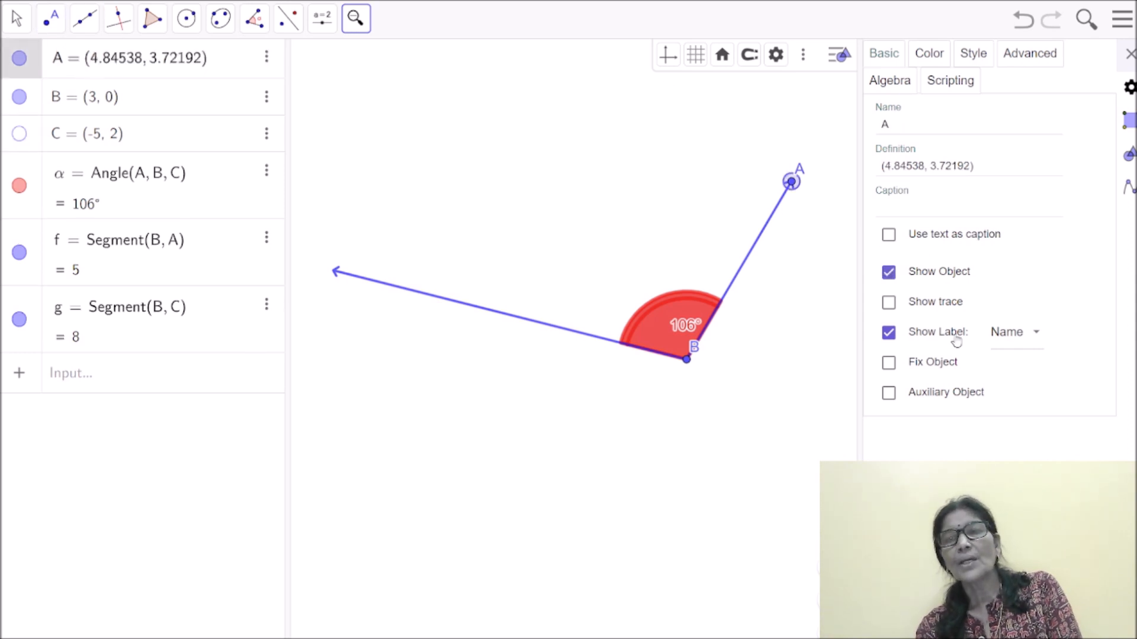
{"action": "left_click", "coordinate": [890, 274]}
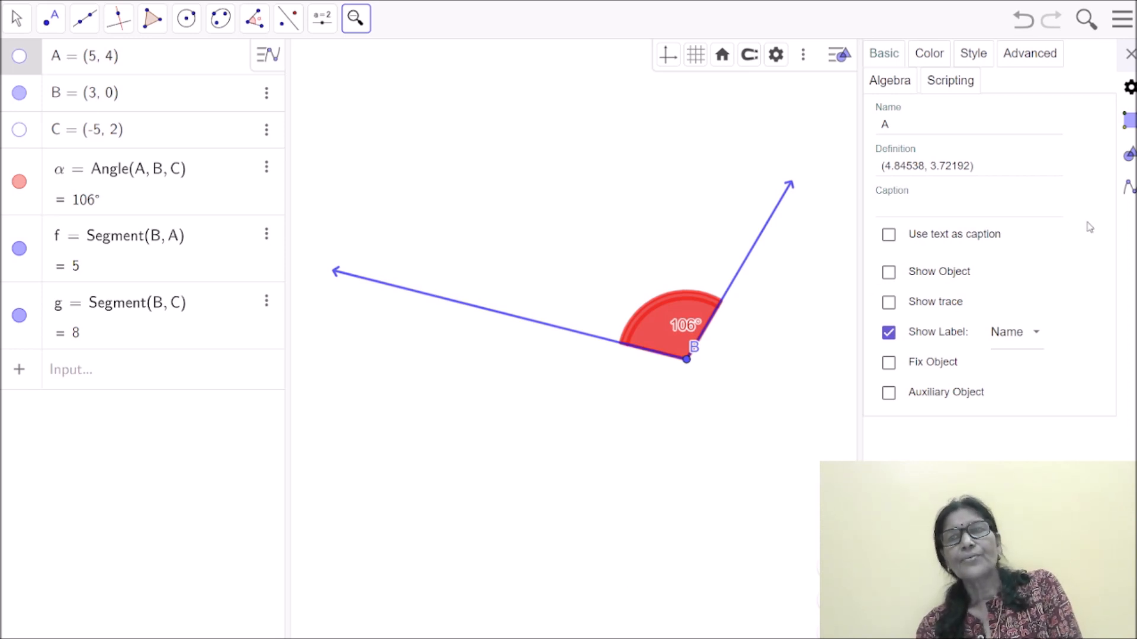
{"action": "left_click", "coordinate": [1129, 54]}
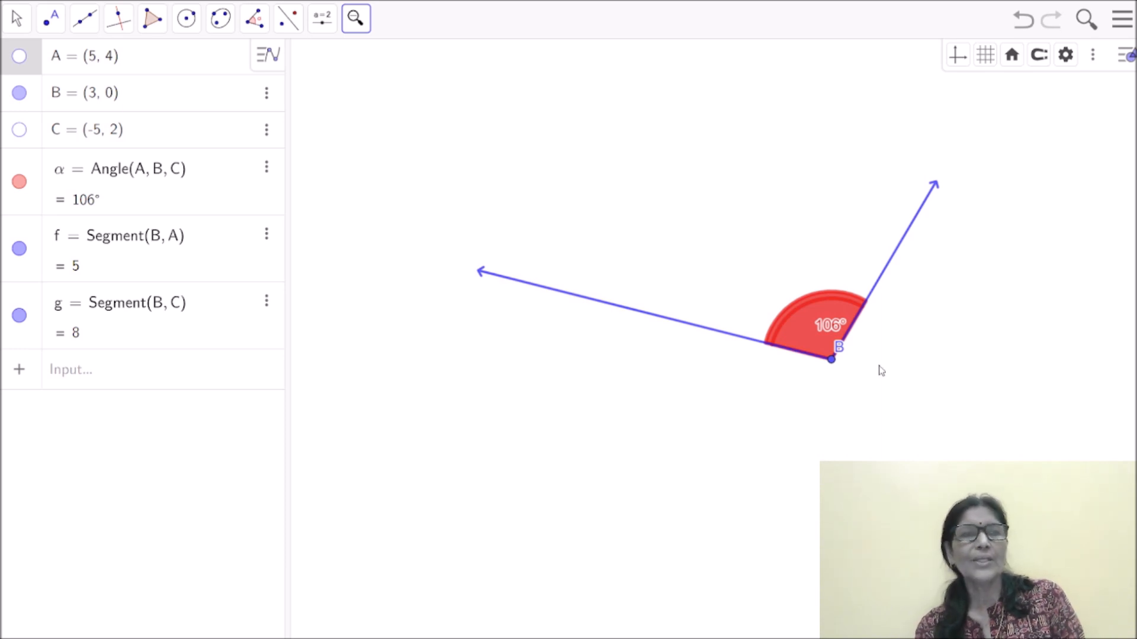
Reshape the angle by moving both arrow arms with the Move tool and placing vertex B at about (0, -2).
{"action": "left_click", "coordinate": [15, 21]}
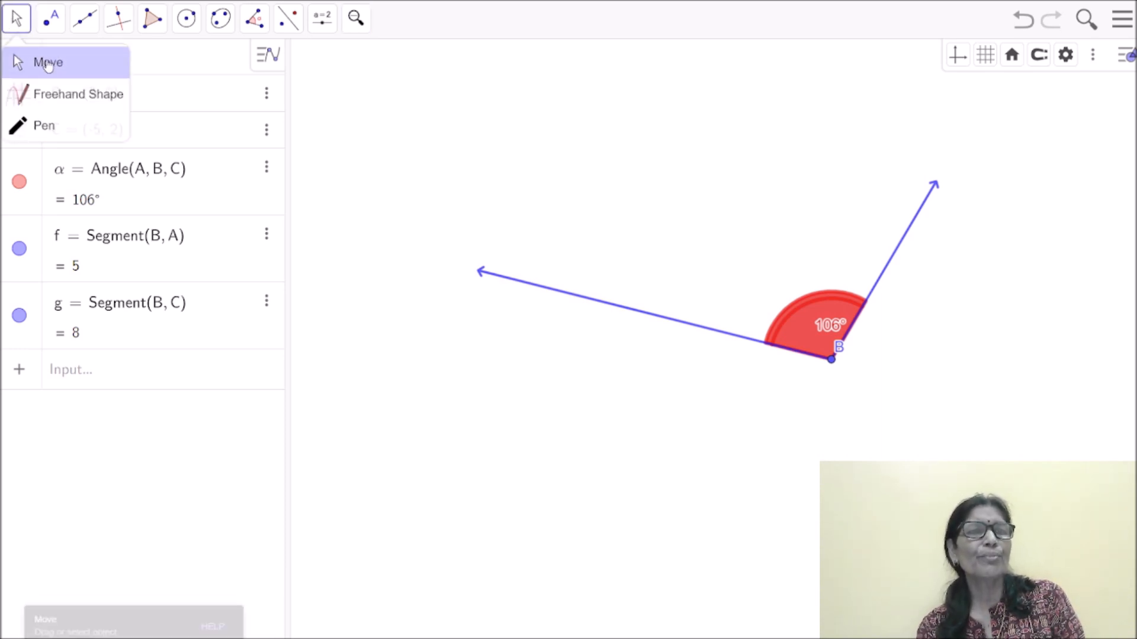
{"action": "left_click", "coordinate": [46, 62]}
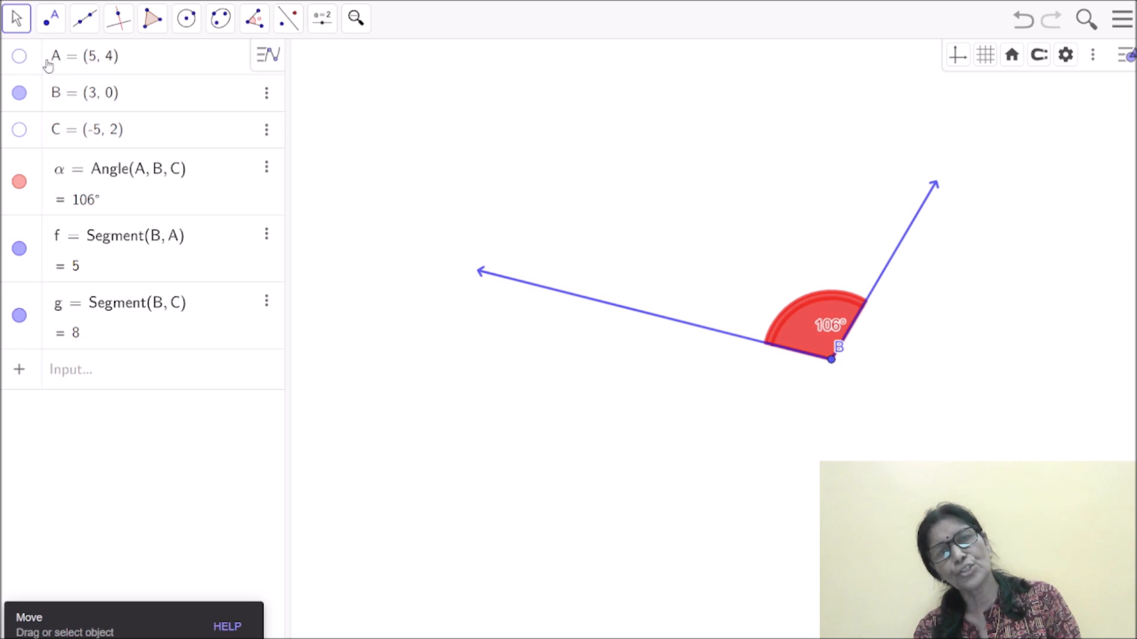
{"action": "left_click_drag", "start_coordinate": [480, 275], "coordinate": [449, 311]}
{"action": "left_click_drag", "start_coordinate": [934, 187], "coordinate": [941, 216]}
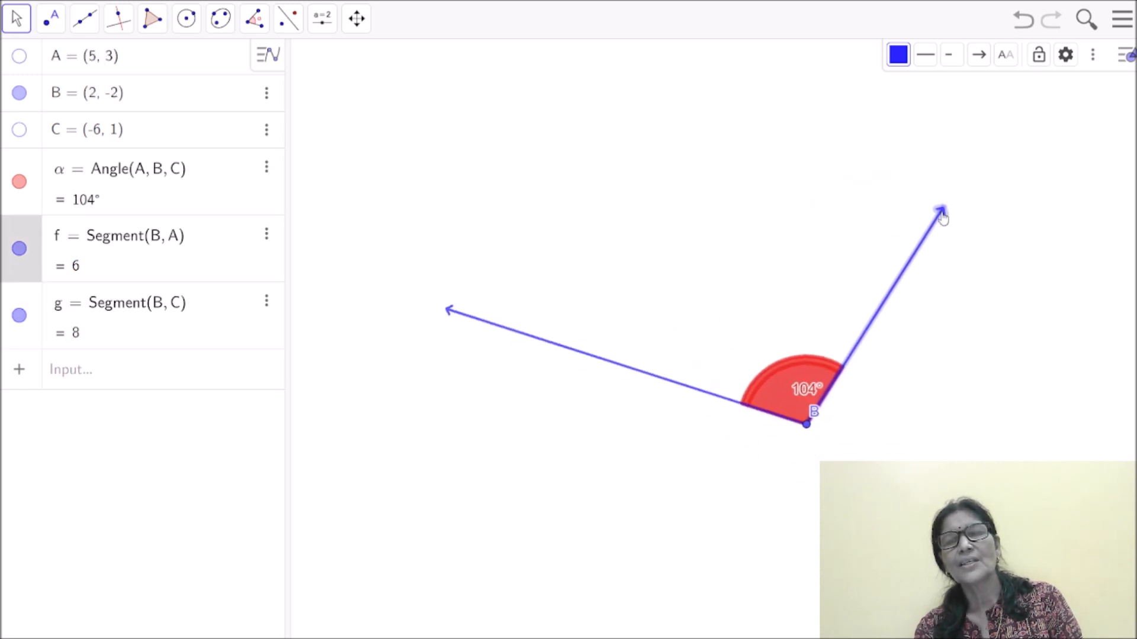
{"action": "left_click_drag", "start_coordinate": [805, 429], "coordinate": [737, 426]}
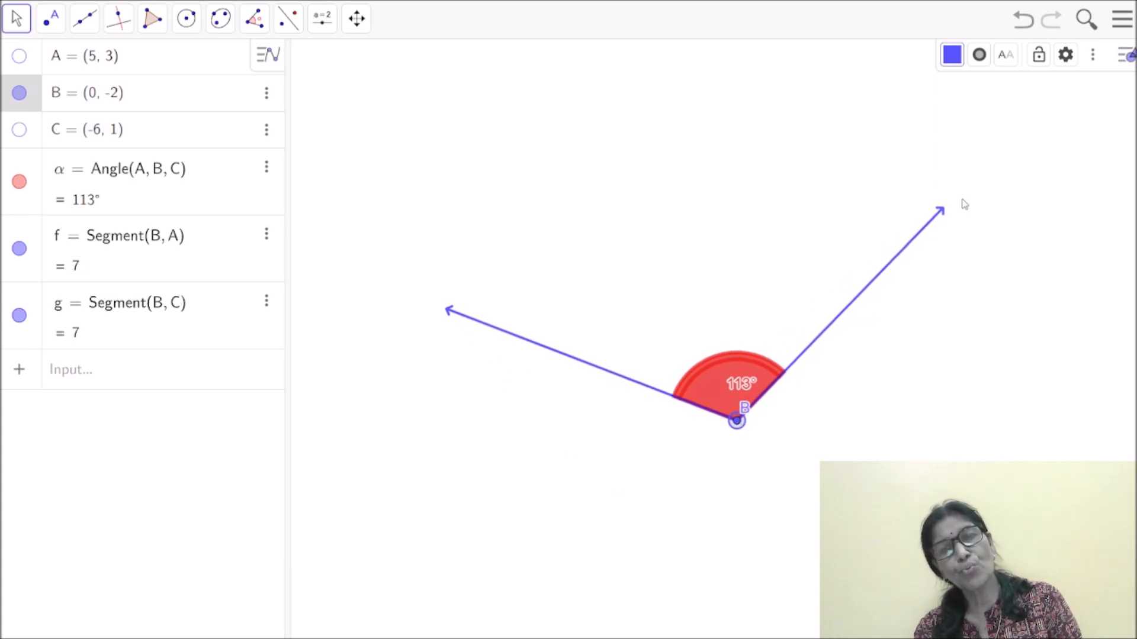
{"action": "left_click_drag", "start_coordinate": [444, 313], "coordinate": [395, 256]}
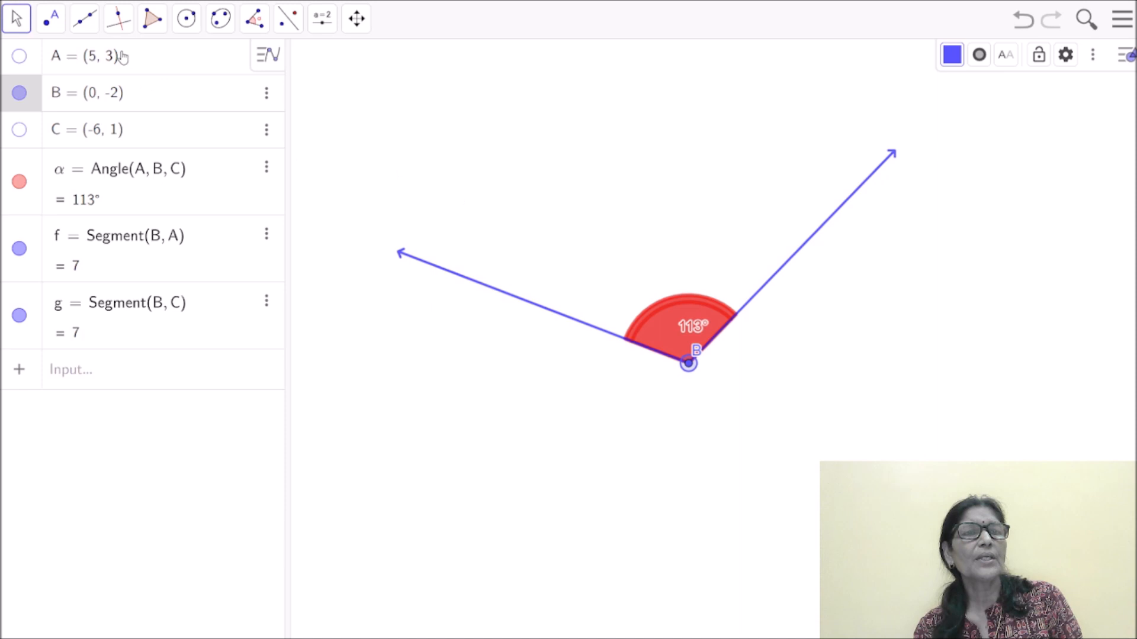
Show point A again and move it to about (6, -1) to widen the angle.
{"action": "left_click", "coordinate": [20, 56]}
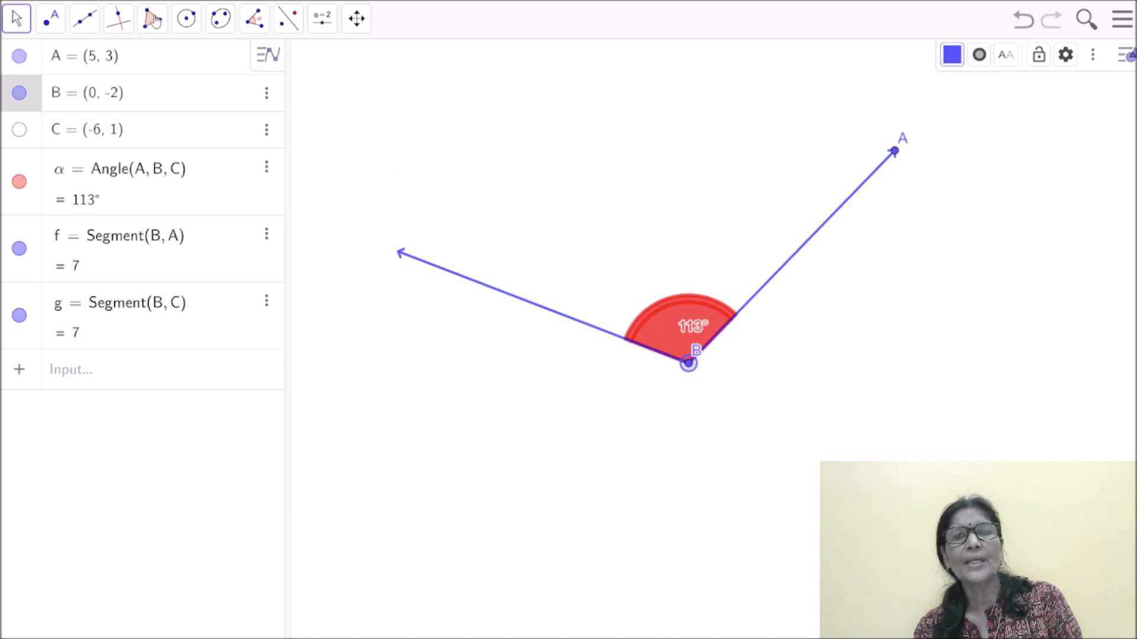
{"action": "left_click_drag", "start_coordinate": [894, 151], "coordinate": [959, 357]}
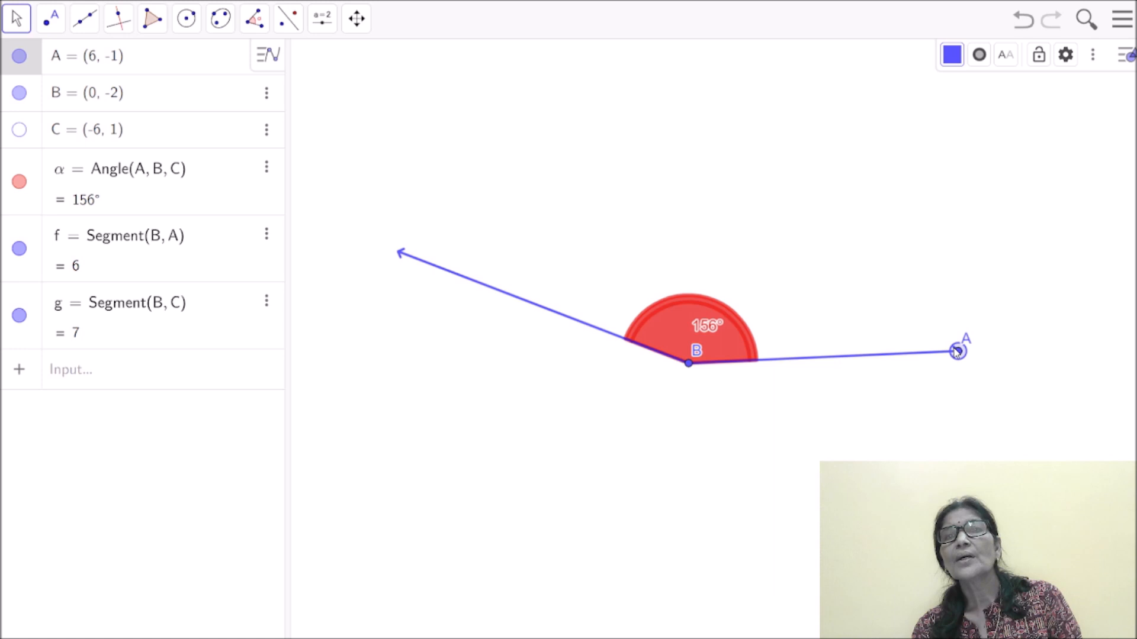
Turn on Fix Object for point A and close the settings.
{"action": "left_click", "coordinate": [1065, 54]}
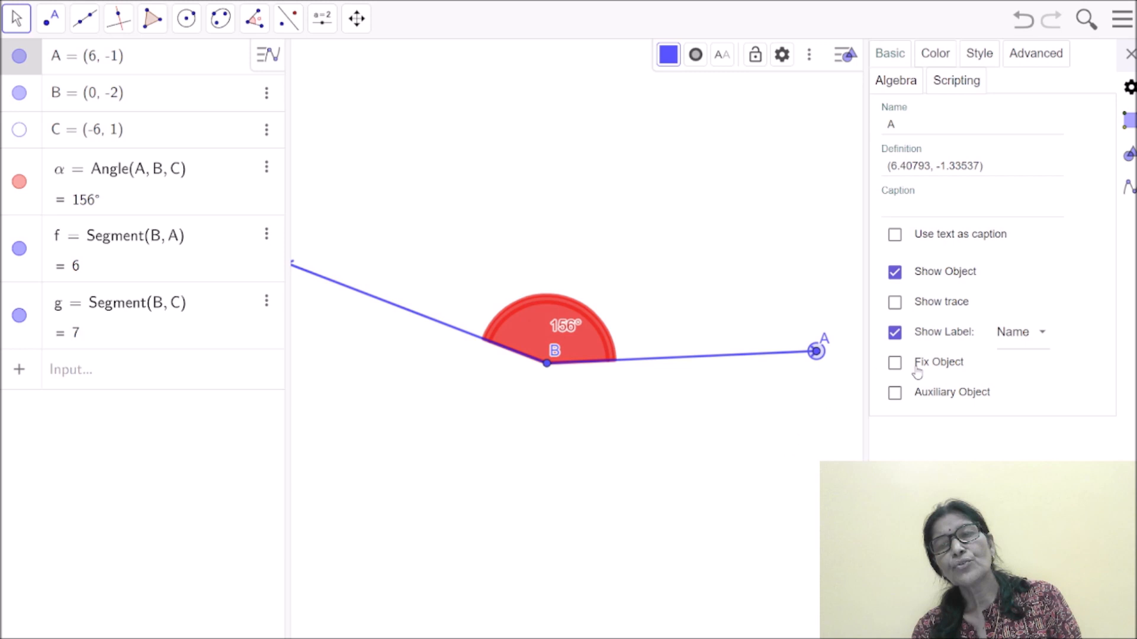
{"action": "left_click", "coordinate": [894, 363]}
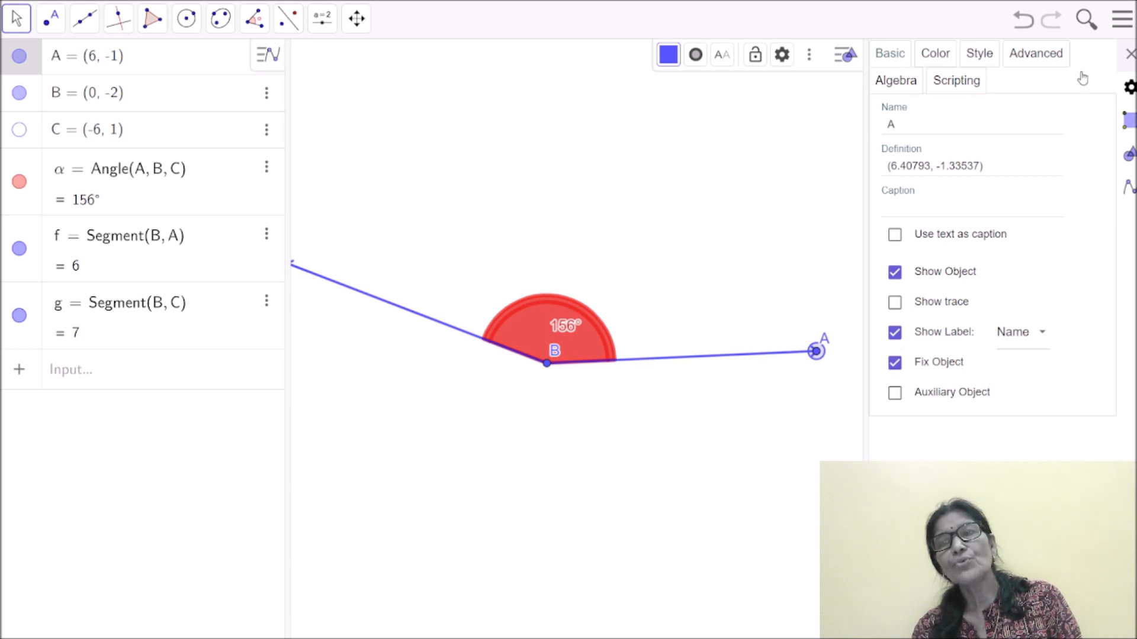
{"action": "left_click", "coordinate": [1130, 55]}
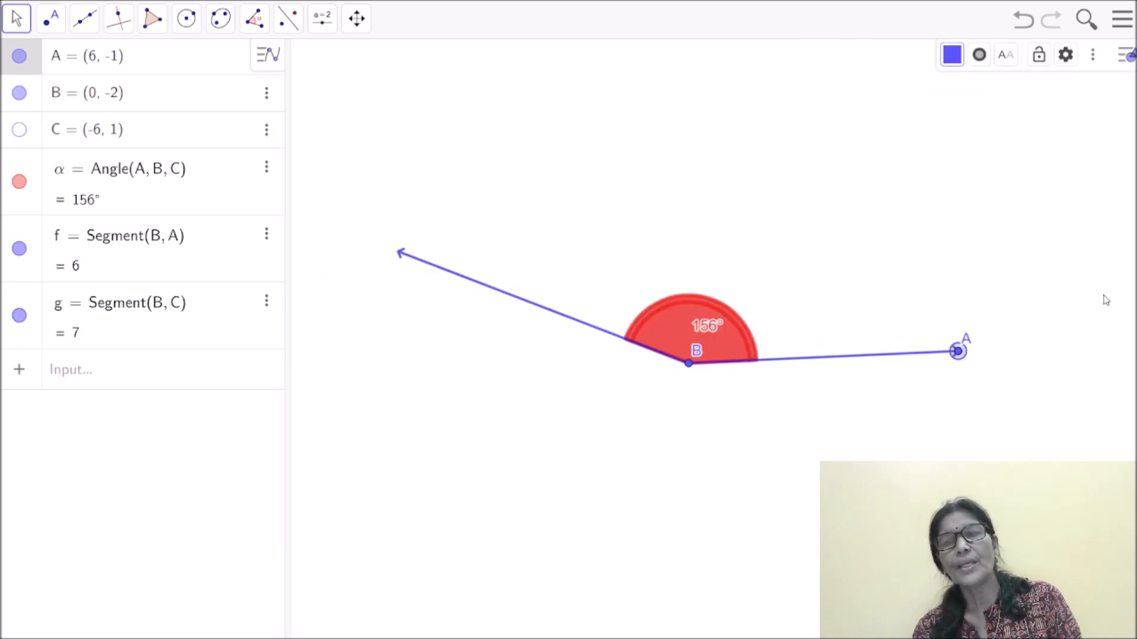
Shift segment g so that vertex B sits at about (1, -2), and fix B in its settings.
{"action": "left_click_drag", "start_coordinate": [400, 256], "coordinate": [426, 255]}
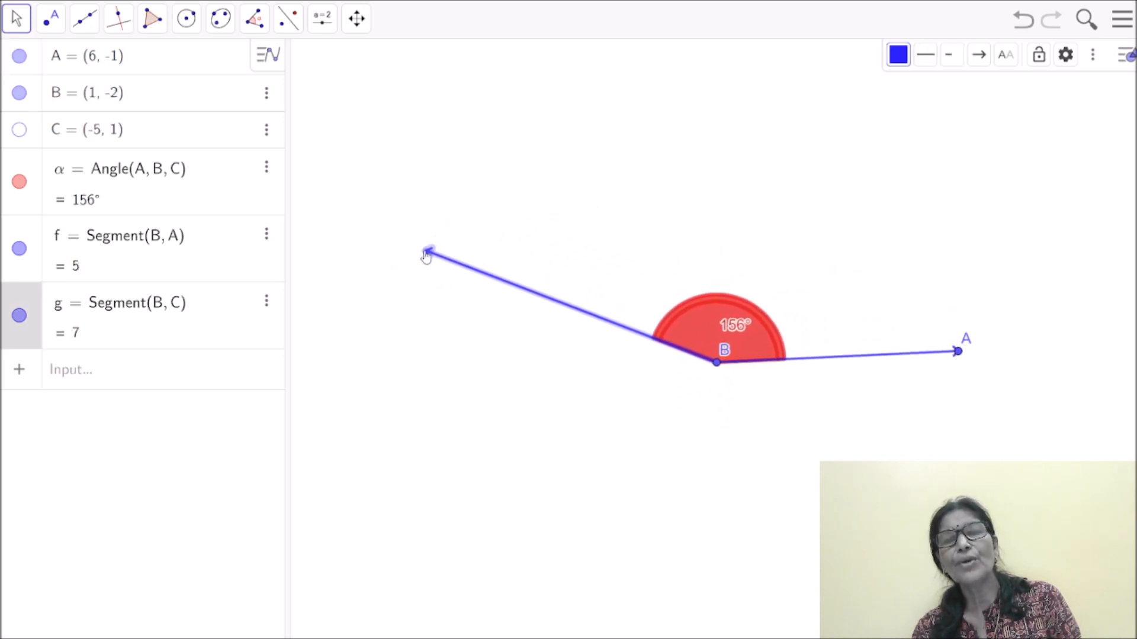
{"action": "left_click", "coordinate": [716, 364]}
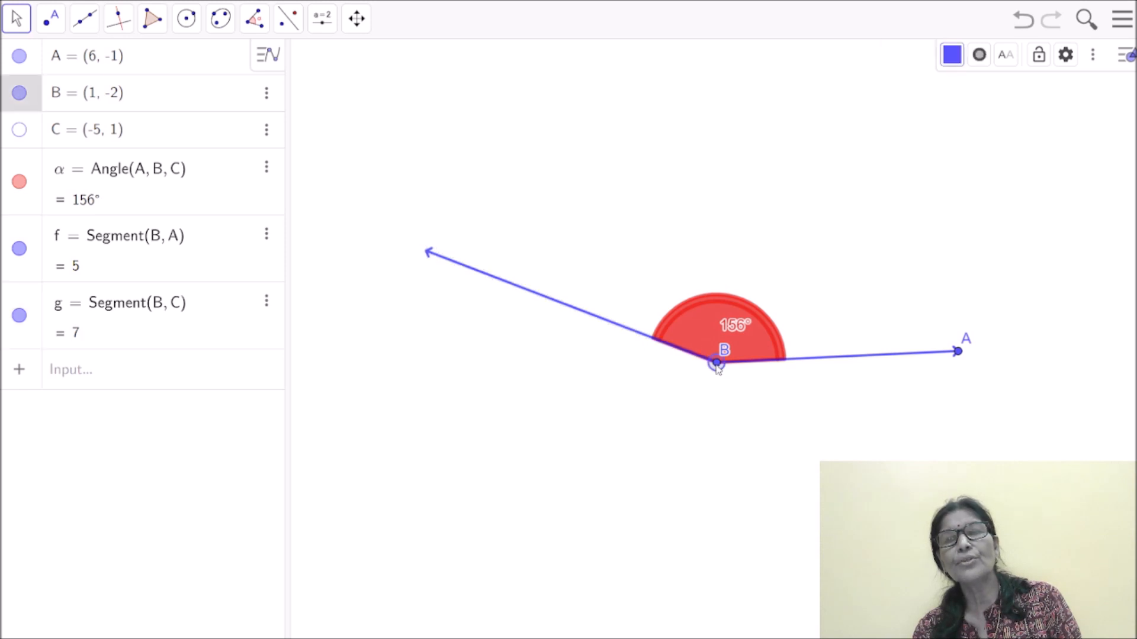
{"action": "left_click", "coordinate": [1065, 55]}
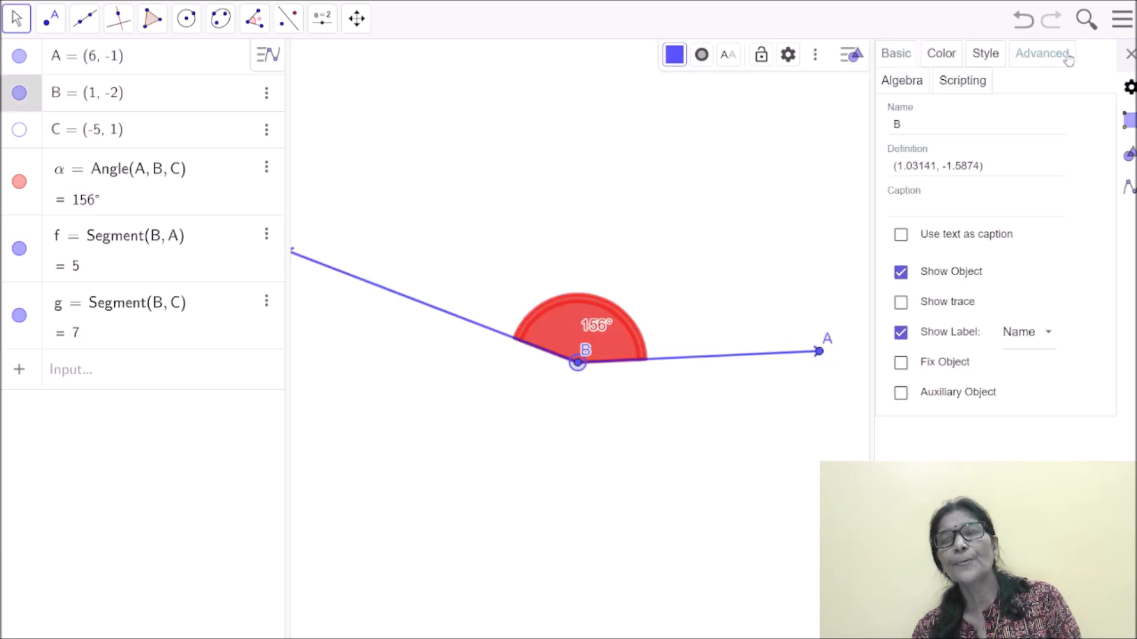
{"action": "left_click", "coordinate": [955, 364]}
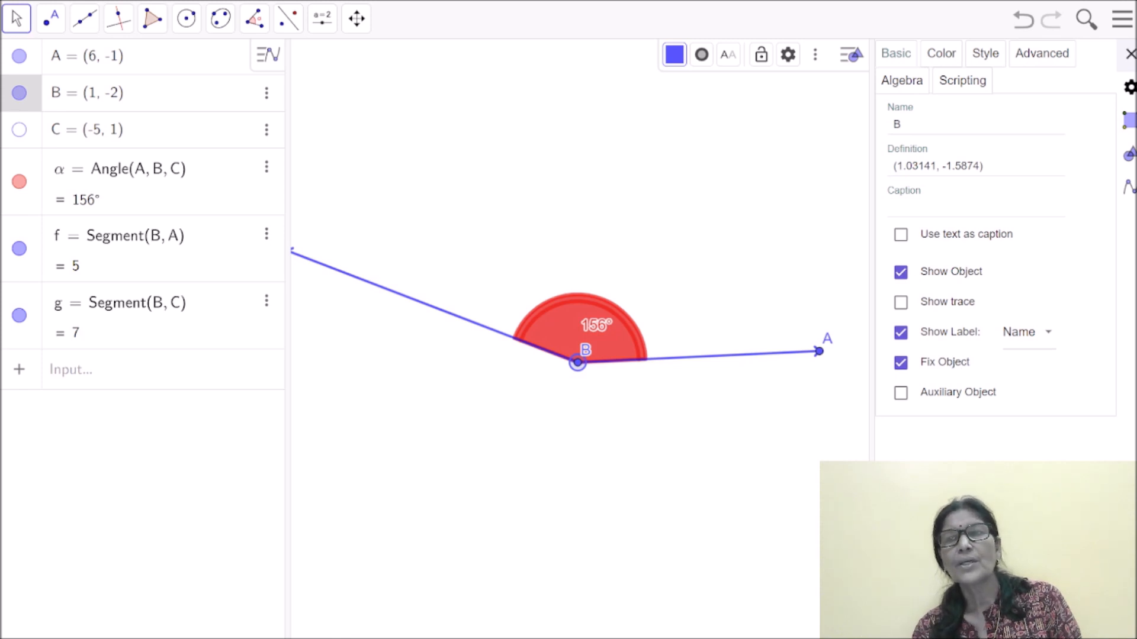
{"action": "left_click", "coordinate": [1129, 55]}
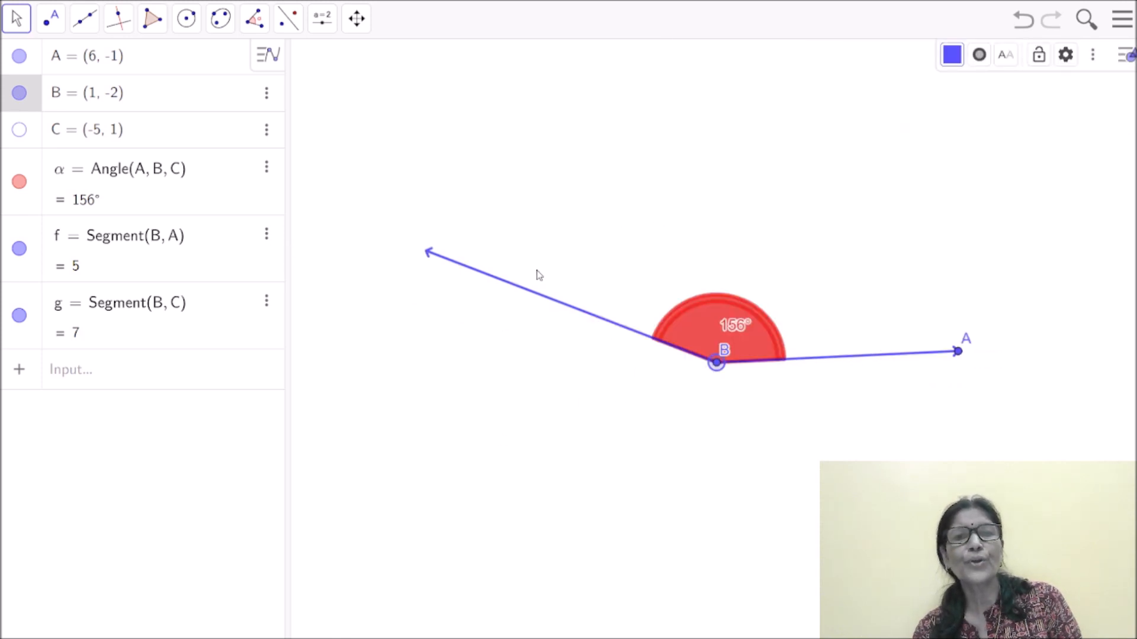
Try moving segment g at its arrowhead end while vertex B is fixed.
{"action": "left_click", "coordinate": [428, 259]}
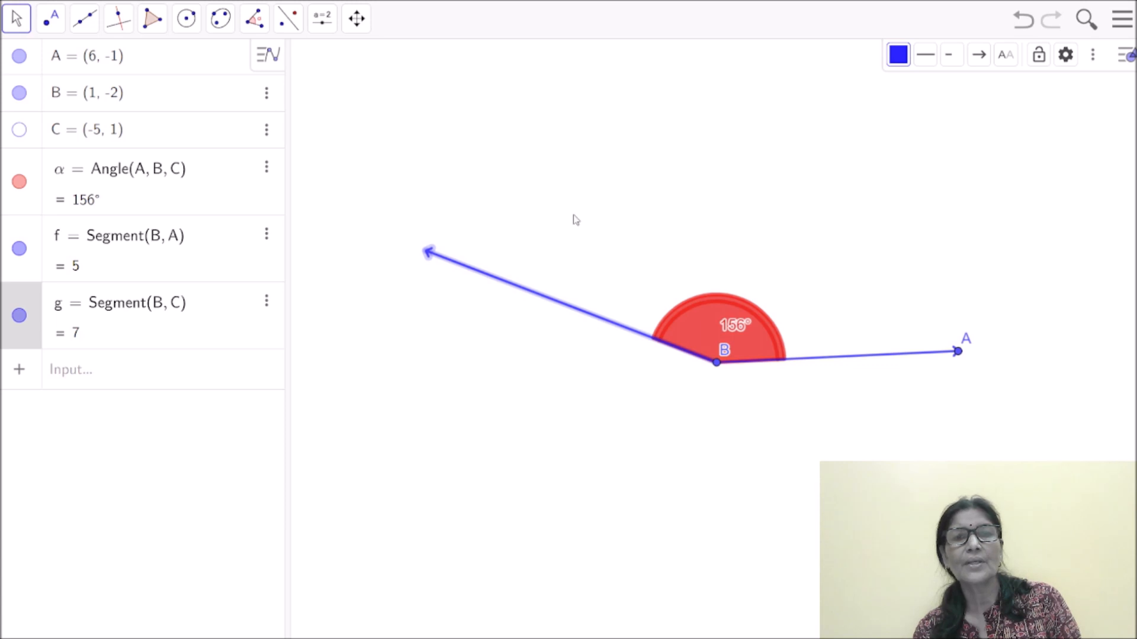
{"action": "left_click", "coordinate": [13, 27]}
{"action": "left_click", "coordinate": [30, 61]}
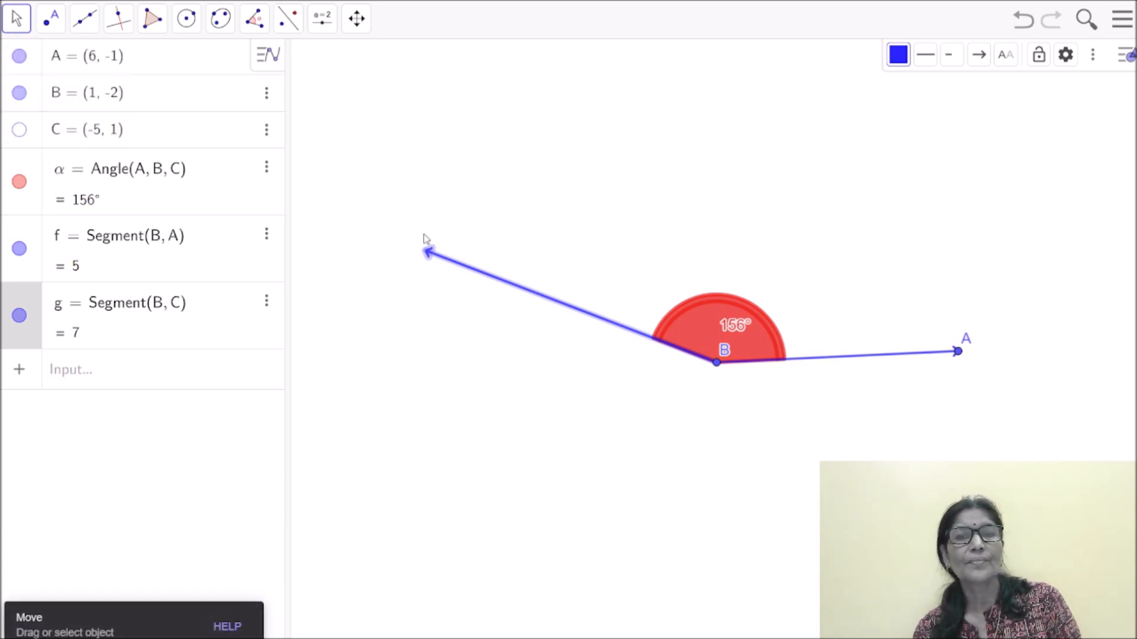
{"action": "left_click_drag", "start_coordinate": [431, 255], "coordinate": [386, 223]}
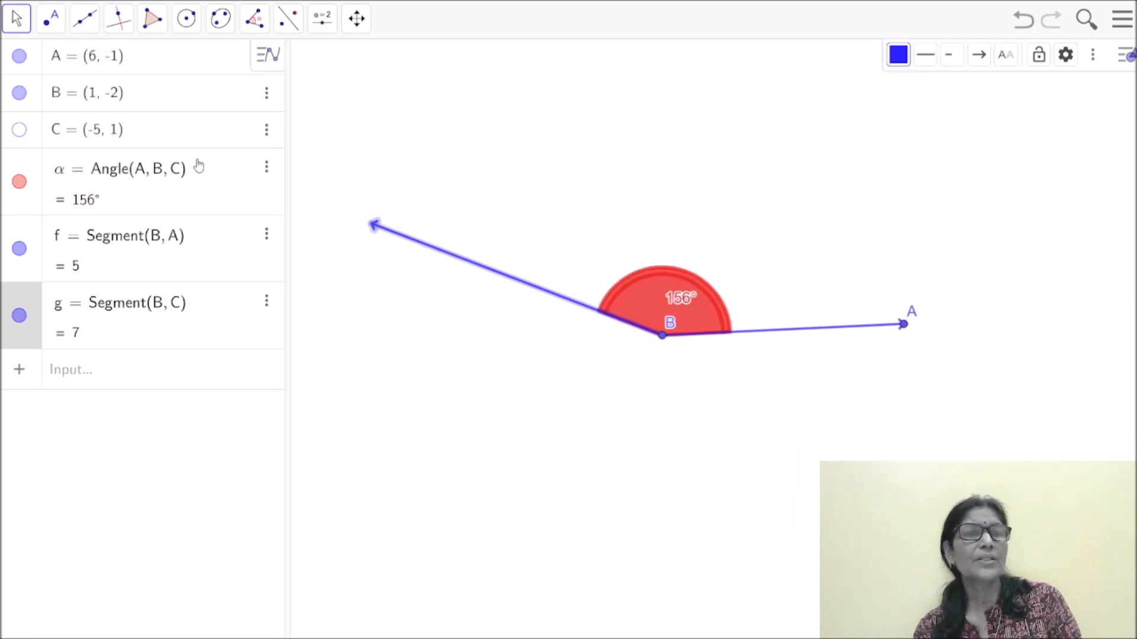
Show point C again and move it to about (4, 3) to make the angle acute.
{"action": "left_click", "coordinate": [19, 130]}
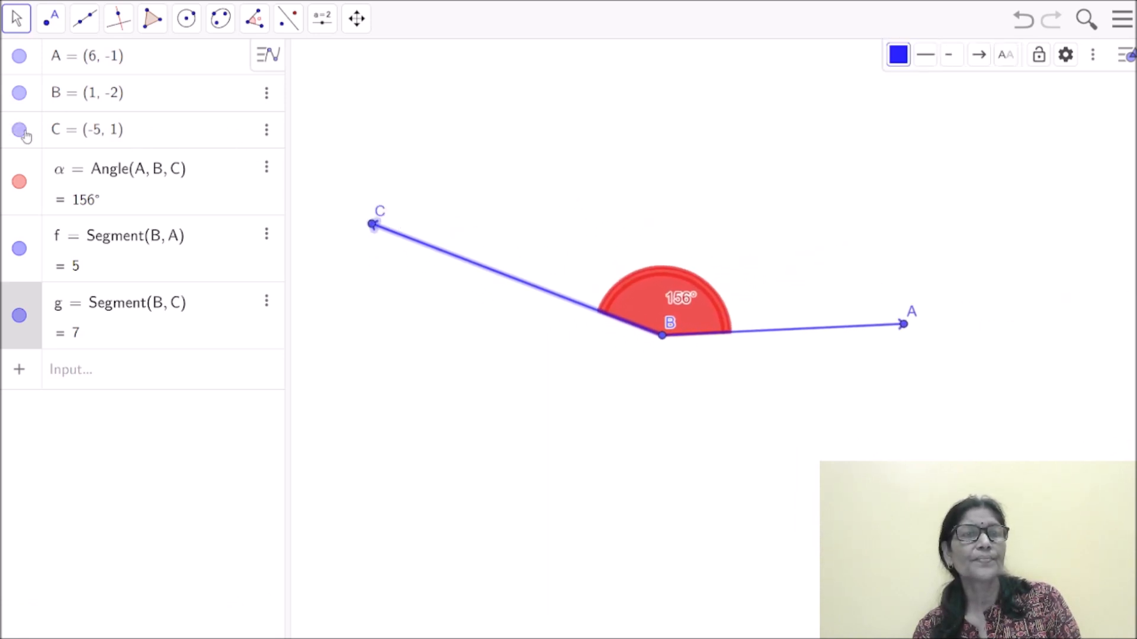
{"action": "left_click_drag", "start_coordinate": [372, 224], "coordinate": [812, 133]}
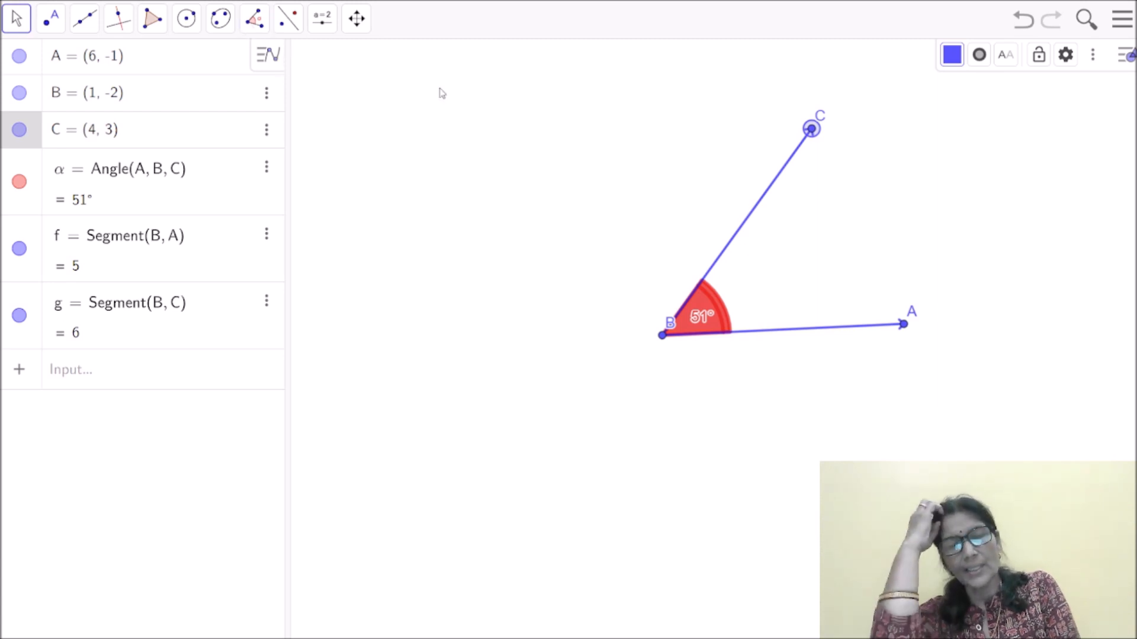
Create a 60° counterclockwise Angle with Given Size, with the leg point at about (2, -6) and the vertex at about (-3, -5).
{"action": "left_click", "coordinate": [254, 19]}
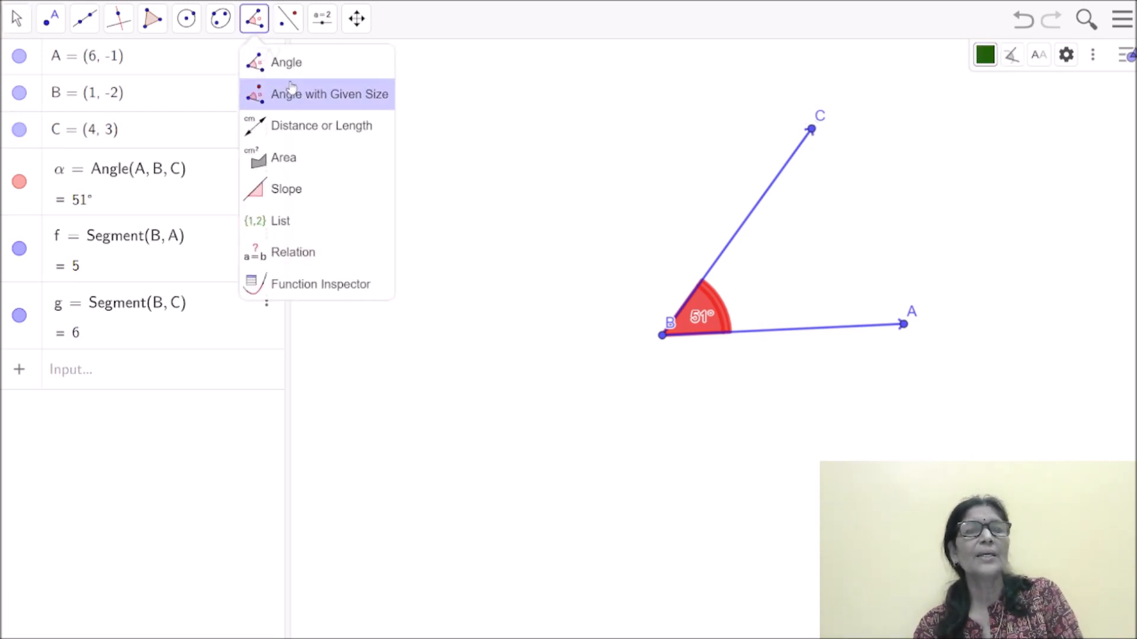
{"action": "left_click", "coordinate": [305, 102]}
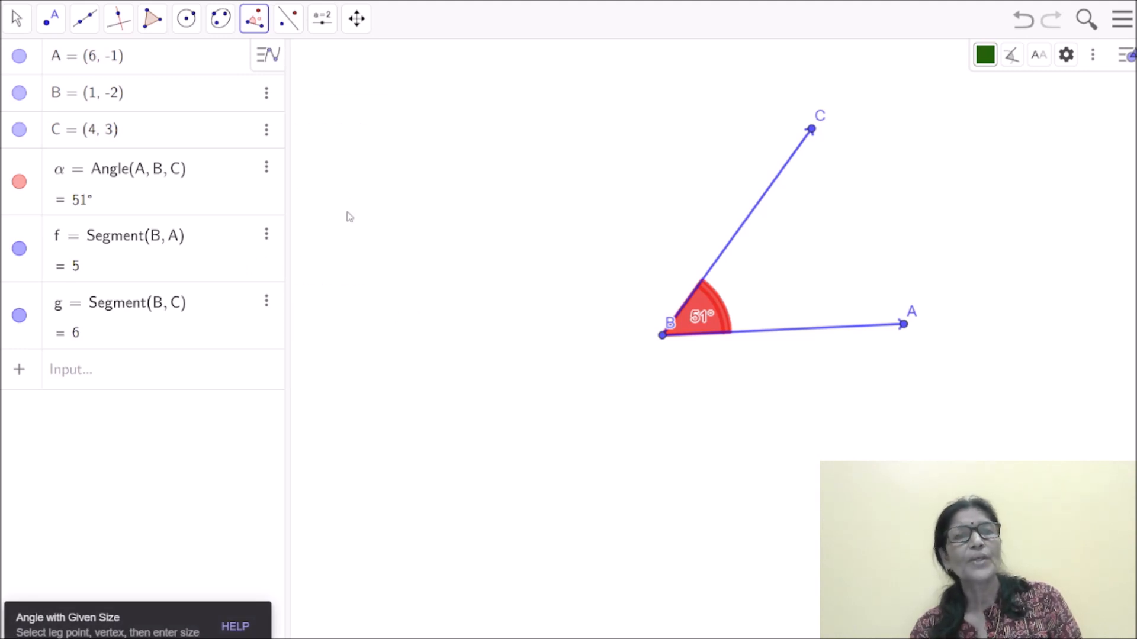
{"action": "left_click", "coordinate": [261, 27]}
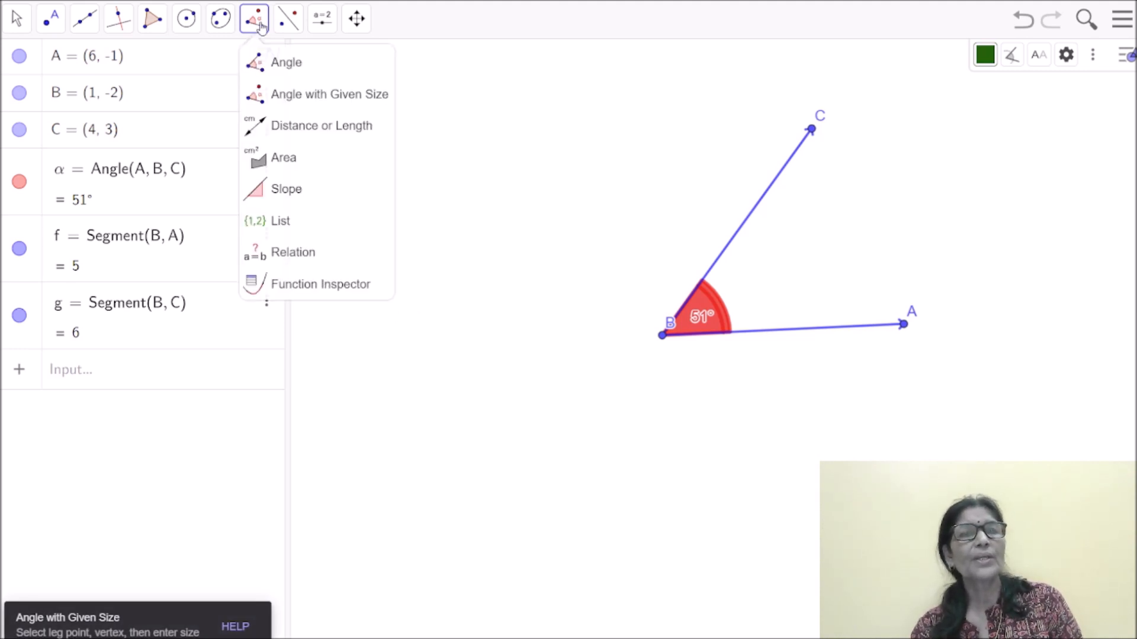
{"action": "left_click", "coordinate": [303, 94]}
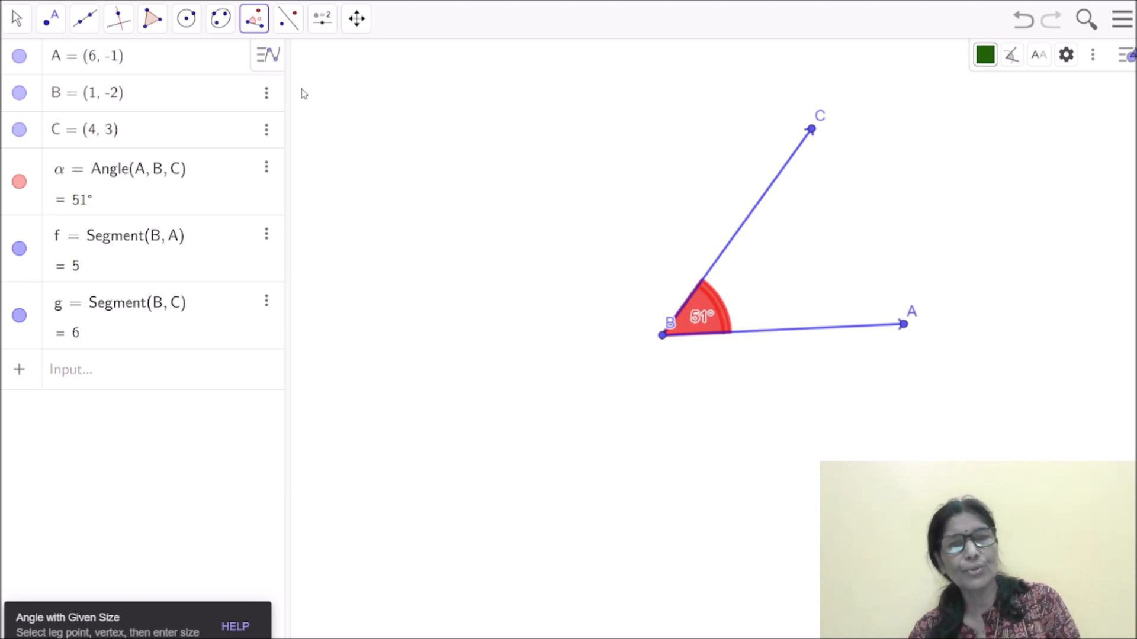
{"action": "left_click", "coordinate": [411, 230]}
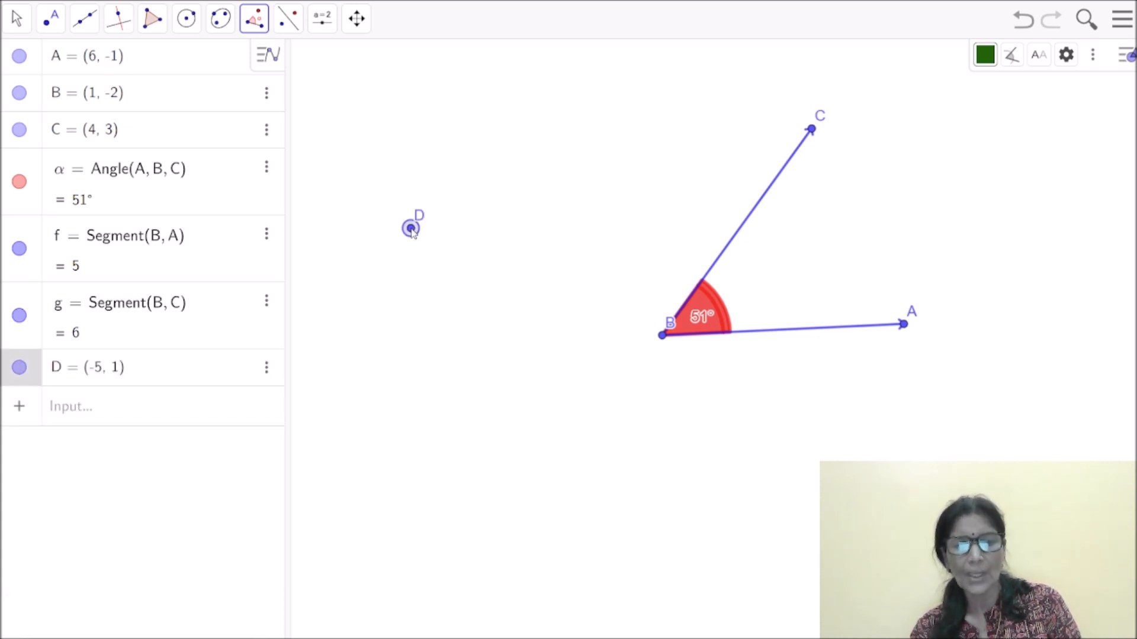
{"action": "key", "text": "ctrl+z"}
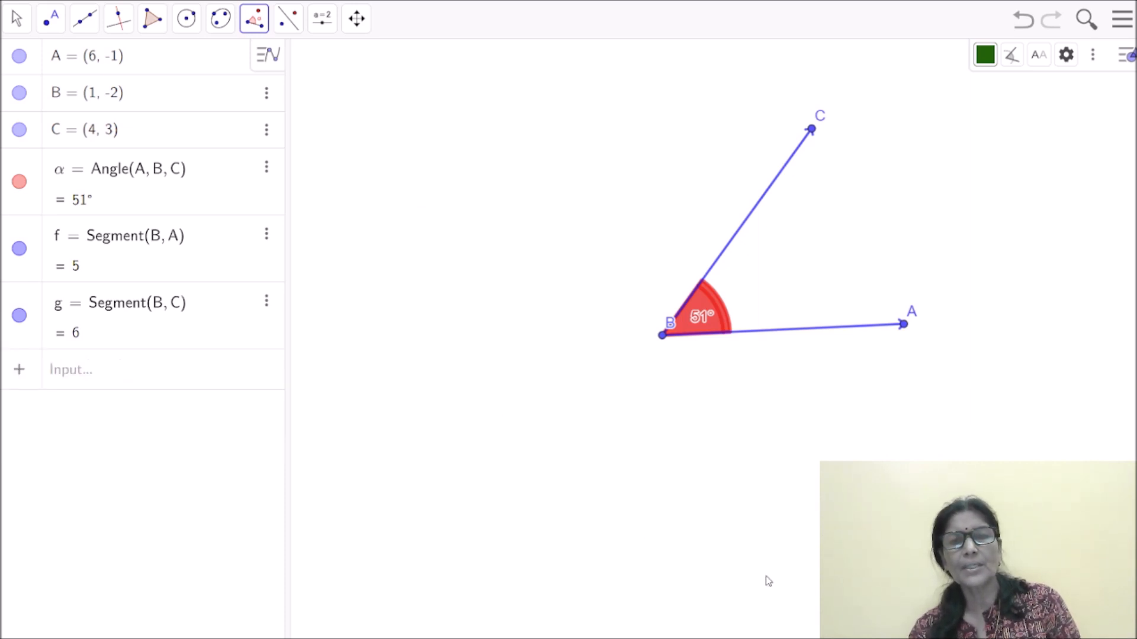
{"action": "left_click", "coordinate": [694, 513]}
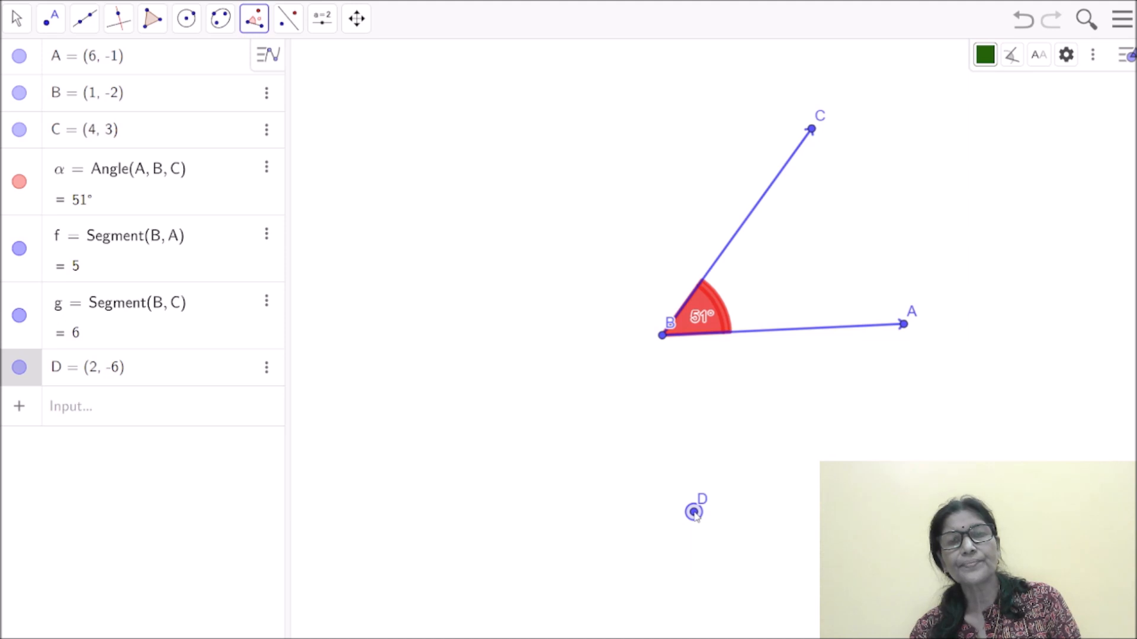
{"action": "left_click", "coordinate": [476, 510]}
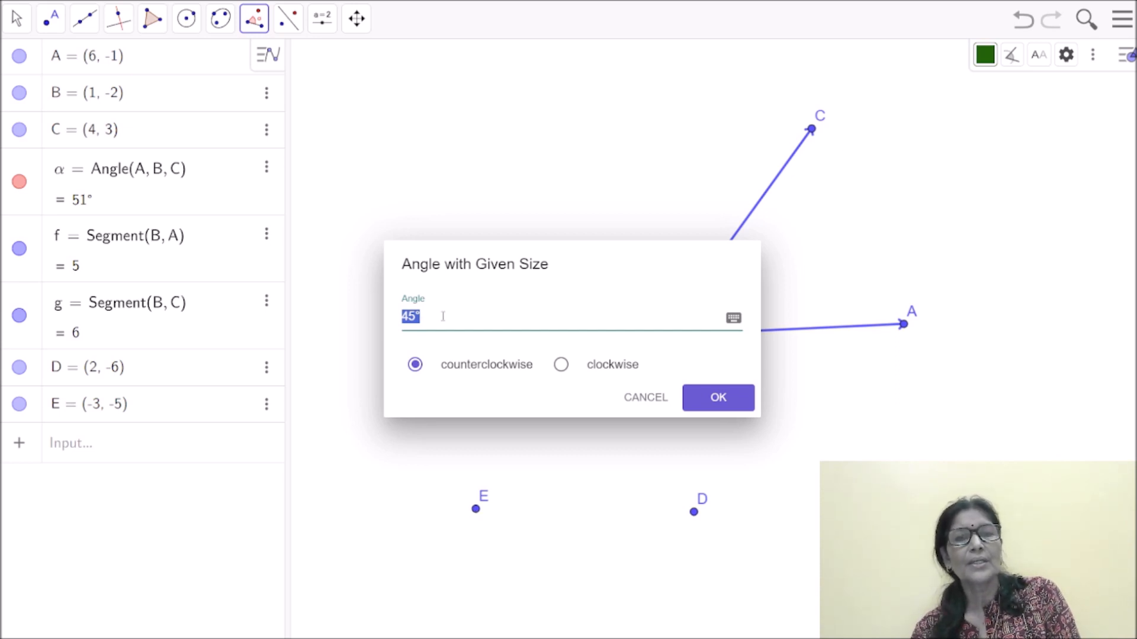
{"action": "key", "text": "BackSpace"}
{"action": "type", "text": "60"}
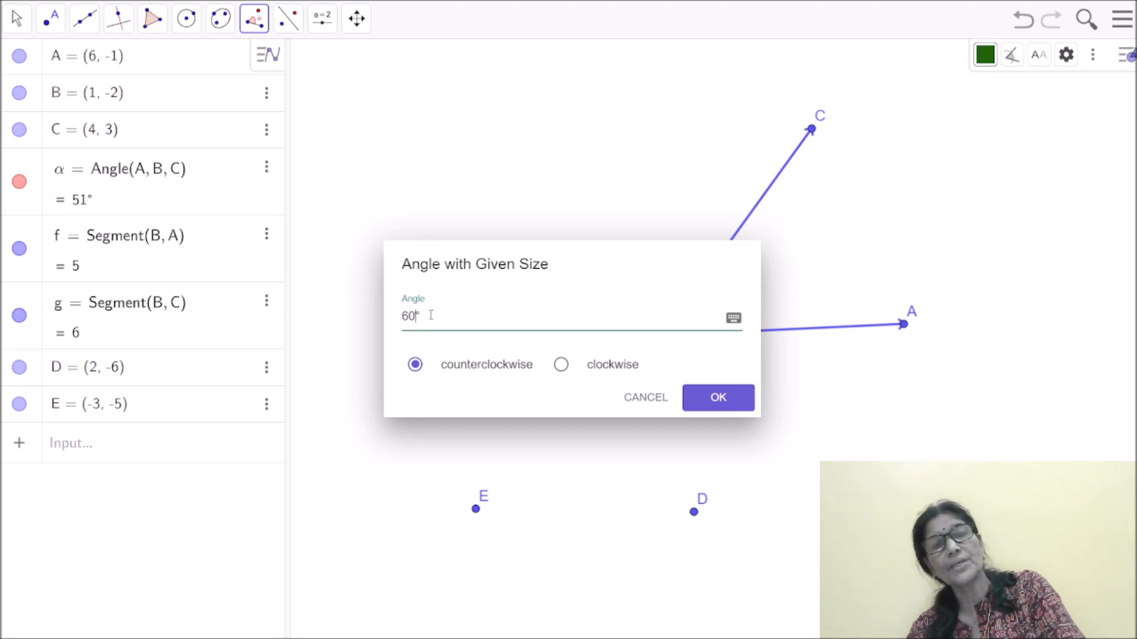
{"action": "left_click", "coordinate": [706, 403]}
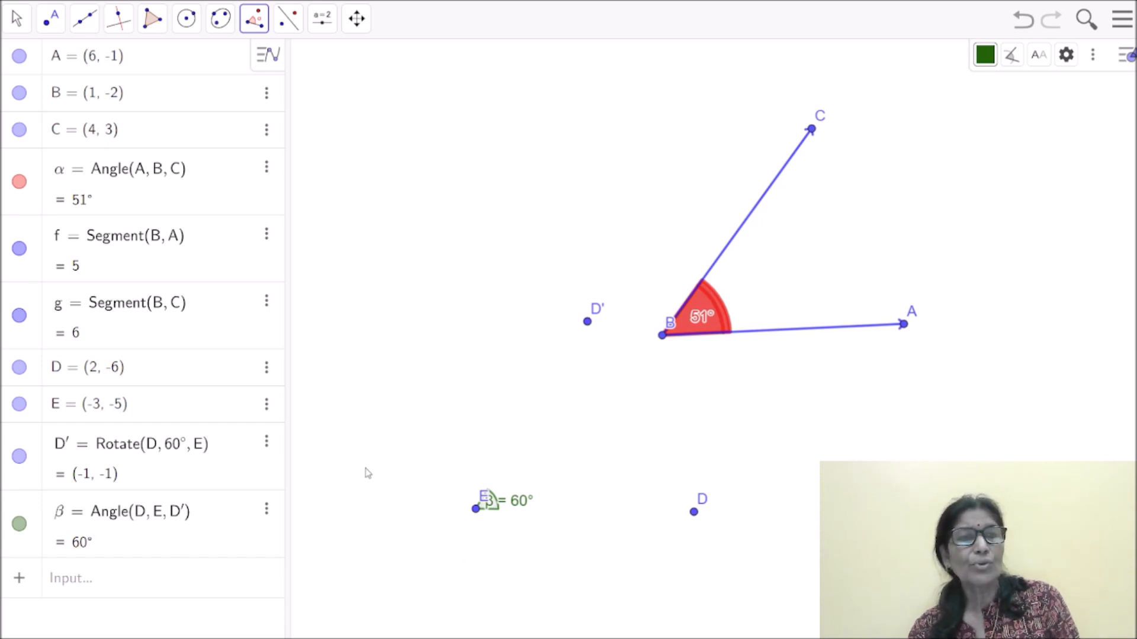
Draw segments from D and from D' to vertex E as the arms of the 60° angle.
{"action": "left_click", "coordinate": [86, 32]}
{"action": "left_click", "coordinate": [122, 94]}
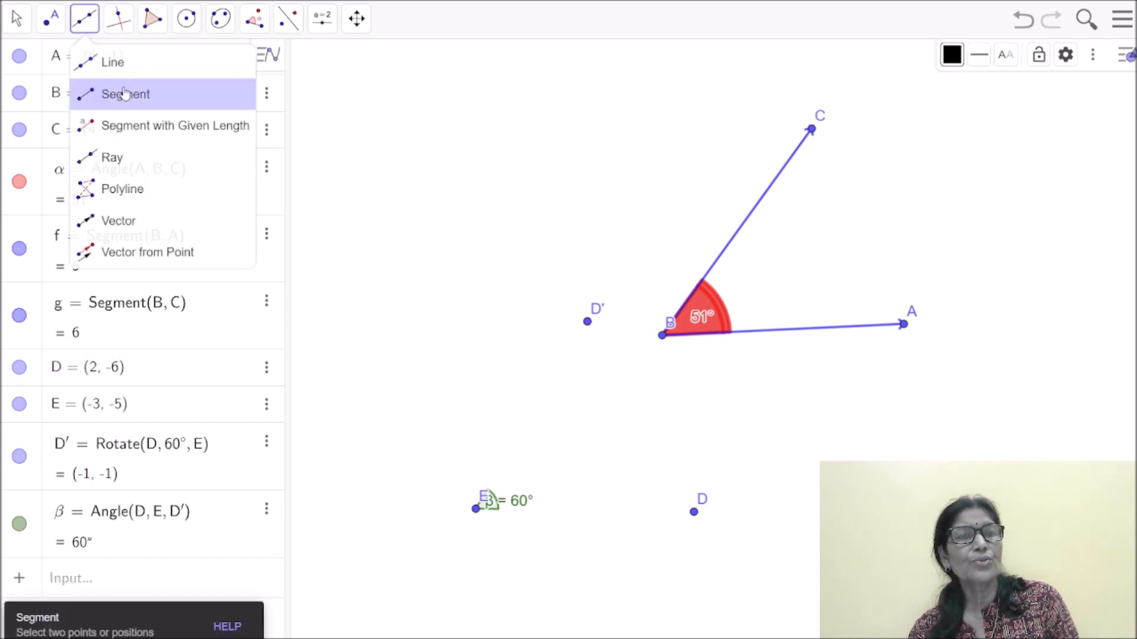
{"action": "left_click", "coordinate": [694, 512]}
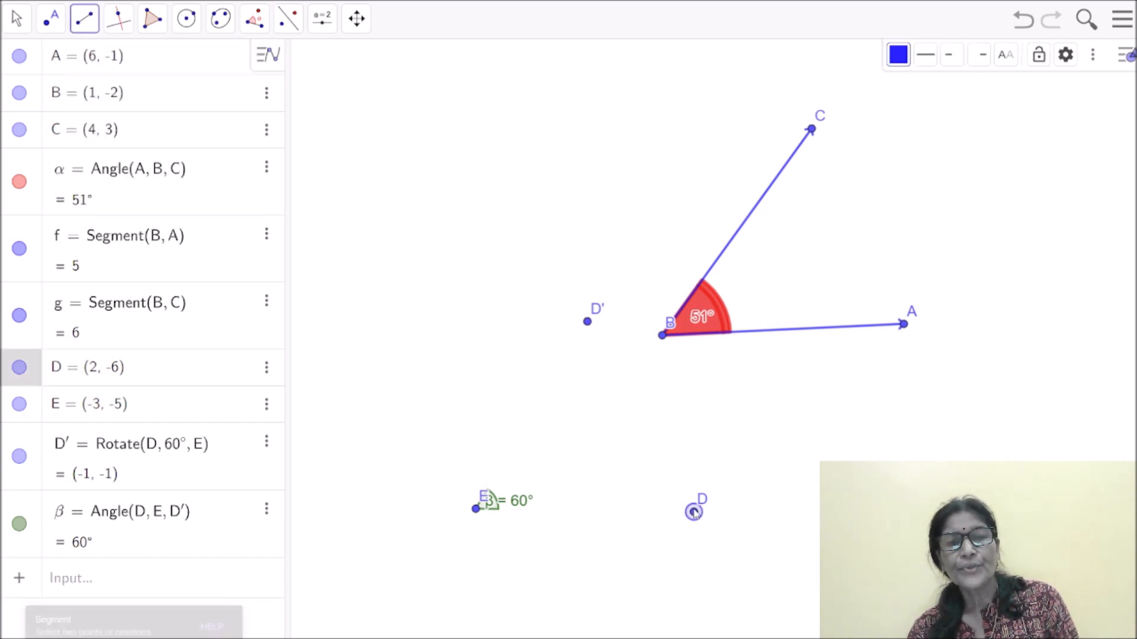
{"action": "left_click", "coordinate": [476, 510]}
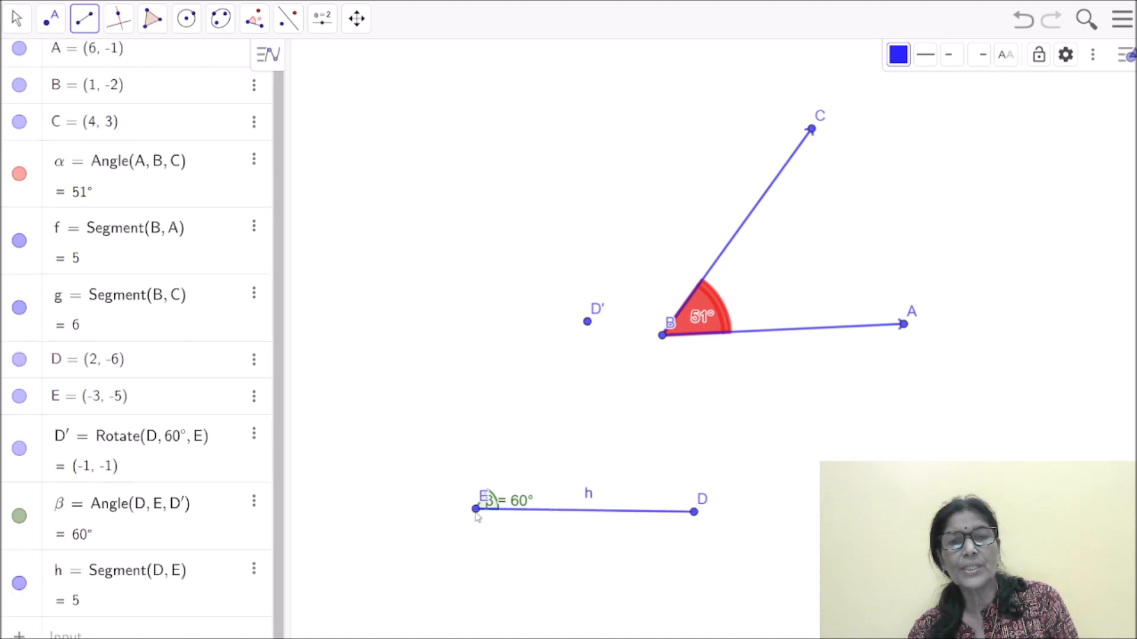
{"action": "left_click", "coordinate": [587, 322]}
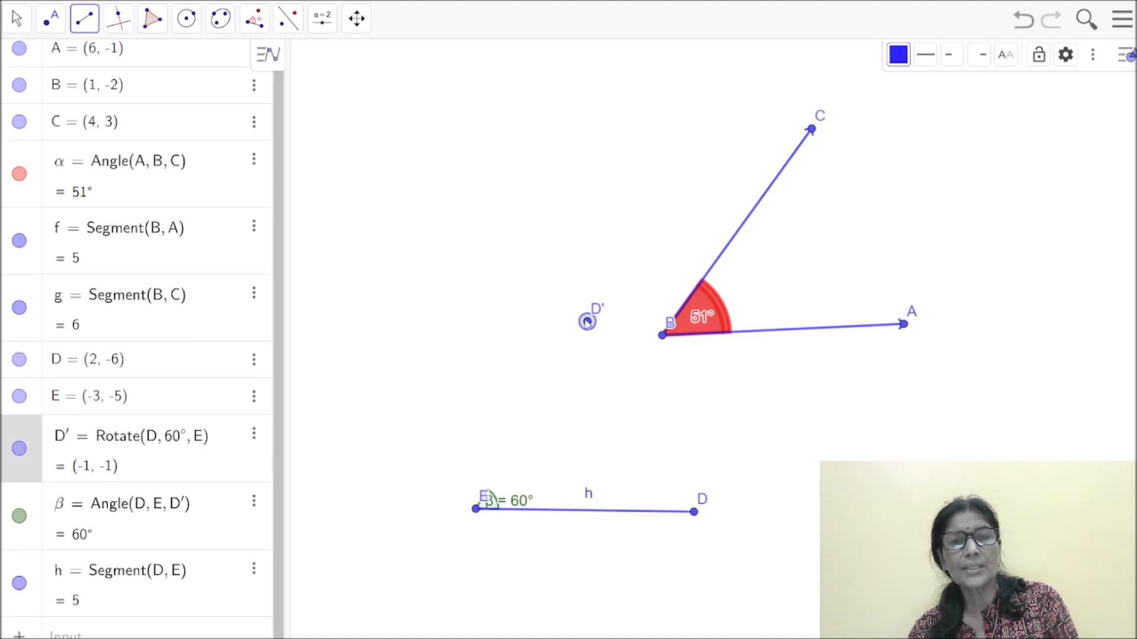
{"action": "left_click", "coordinate": [478, 510]}
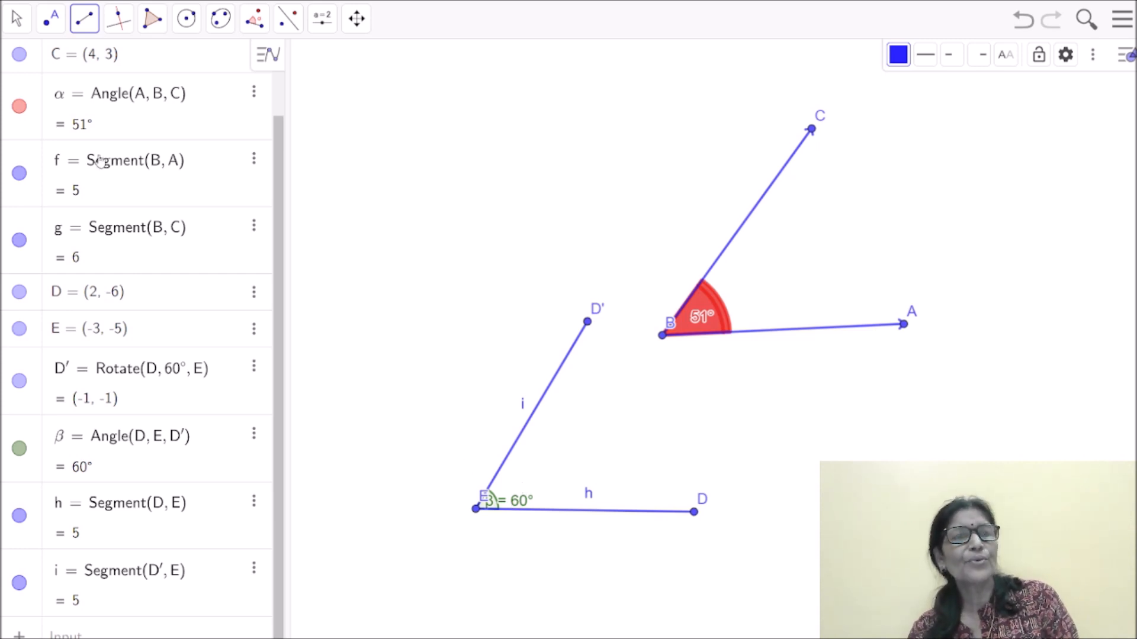
Try moving the rotated point D', and move point D to about (5, -5) to lengthen the 60° angle's arms.
{"action": "left_click", "coordinate": [16, 18]}
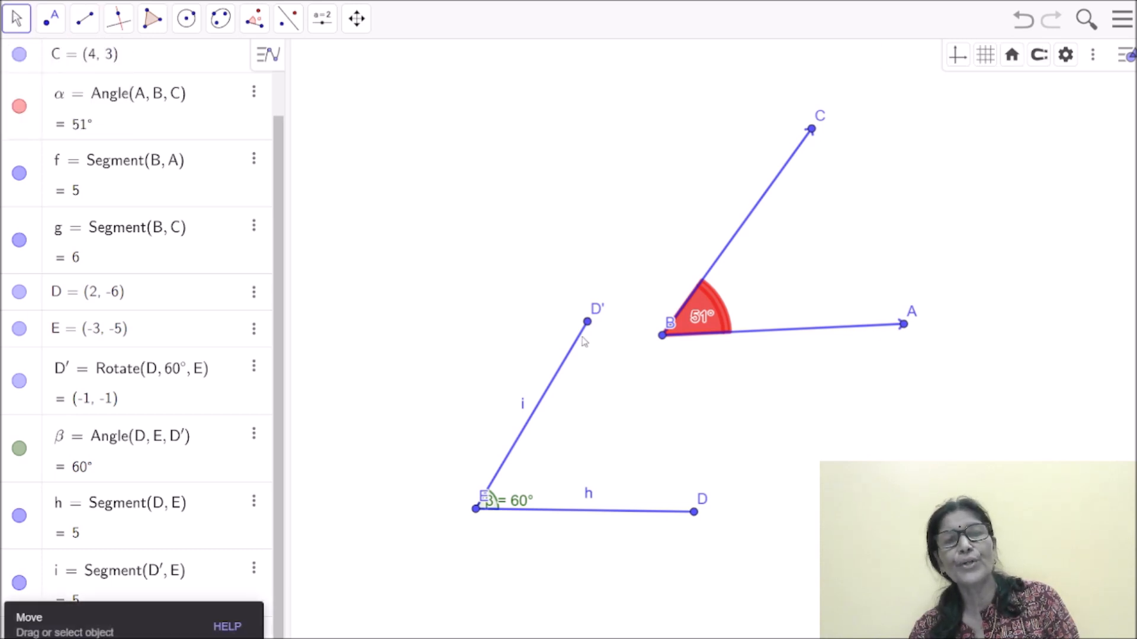
{"action": "left_click", "coordinate": [586, 323]}
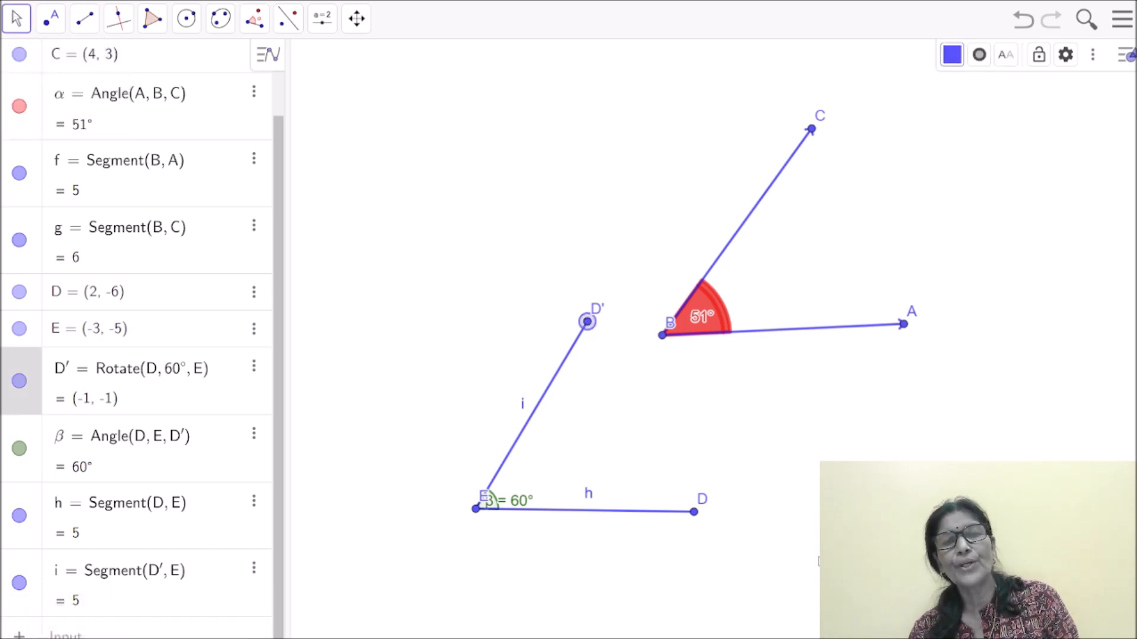
{"action": "left_click_drag", "start_coordinate": [694, 512], "coordinate": [848, 492]}
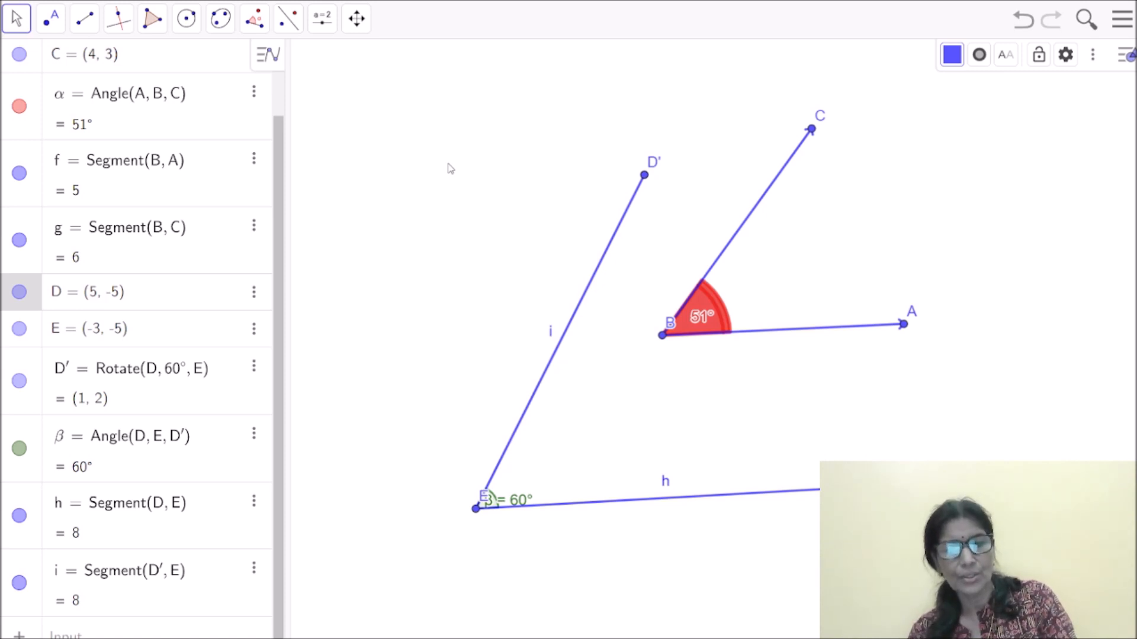
Undo the last move of point D and cancel renaming the point.
{"action": "key", "text": "ctrl+z"}
{"action": "type", "text": "z"}
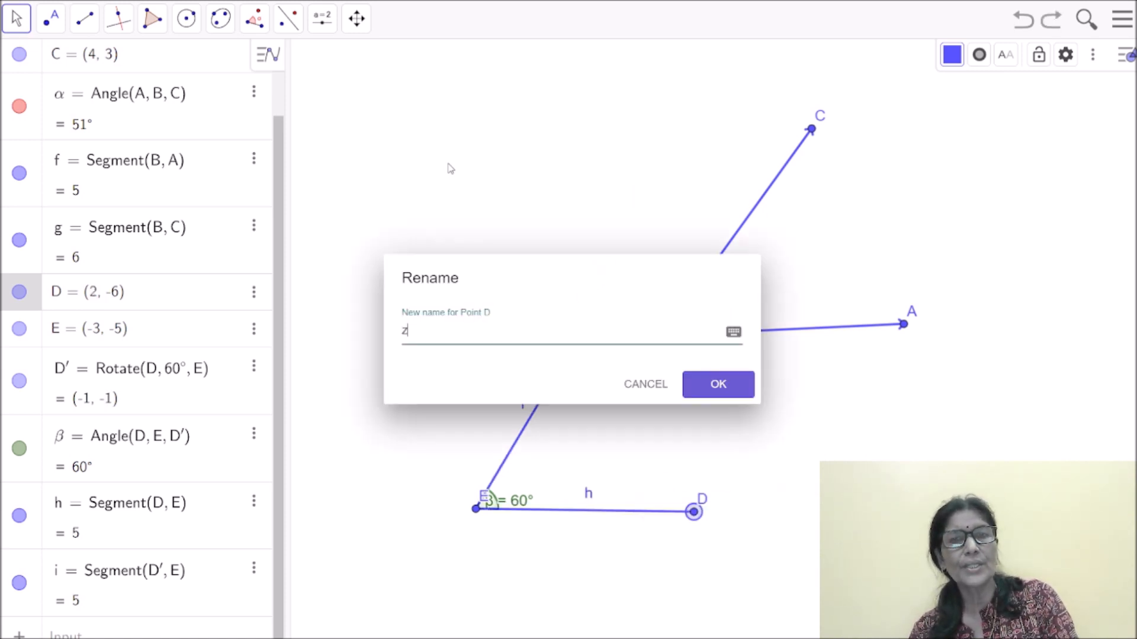
{"action": "left_click", "coordinate": [643, 386]}
{"action": "left_click", "coordinate": [643, 386]}
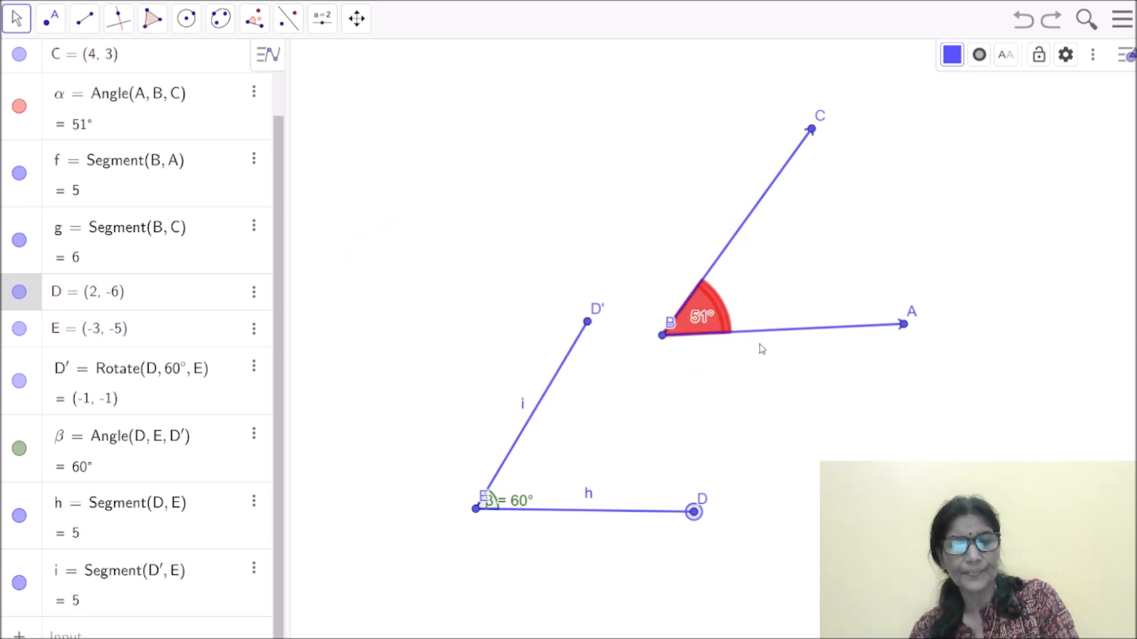
Undo the whole 60° angle construction, including both arms, its angle mark and points D, E and D'.
{"action": "key", "text": "ctrl+z"}
{"action": "key", "text": "ctrl+z"}
{"action": "key", "text": "ctrl+z"}
{"action": "key", "text": "ctrl+z"}
{"action": "key", "text": "ctrl+z"}
{"action": "key", "text": "ctrl+z"}
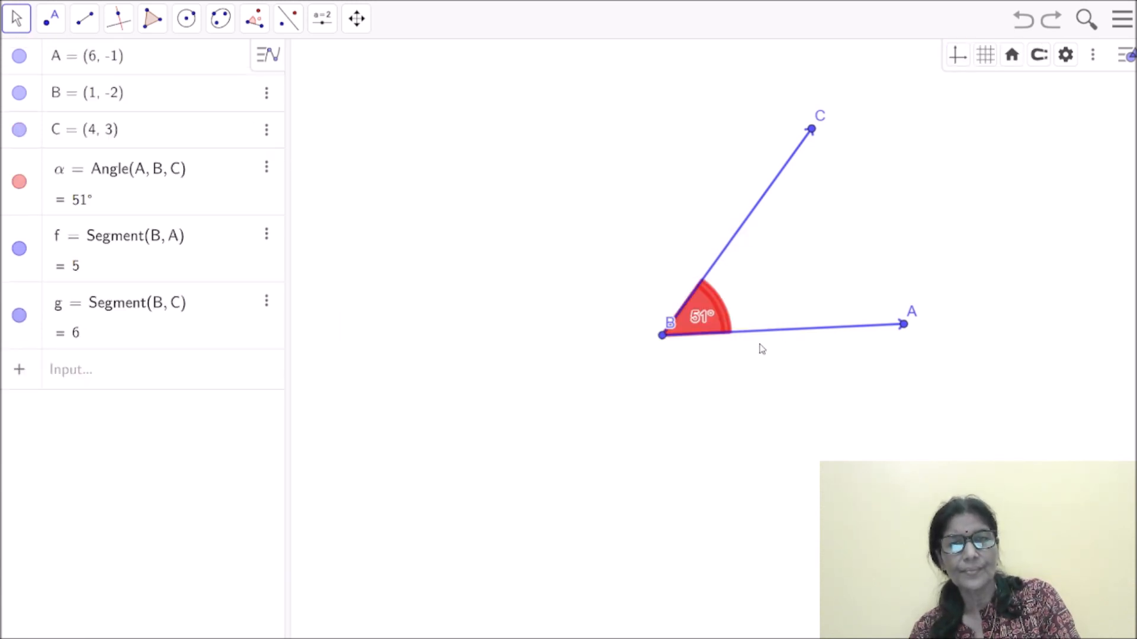
Undo the earlier move of point C and its display, cancelling the rename of segment g.
{"action": "key", "text": "ctrl+z"}
{"action": "type", "text": "z"}
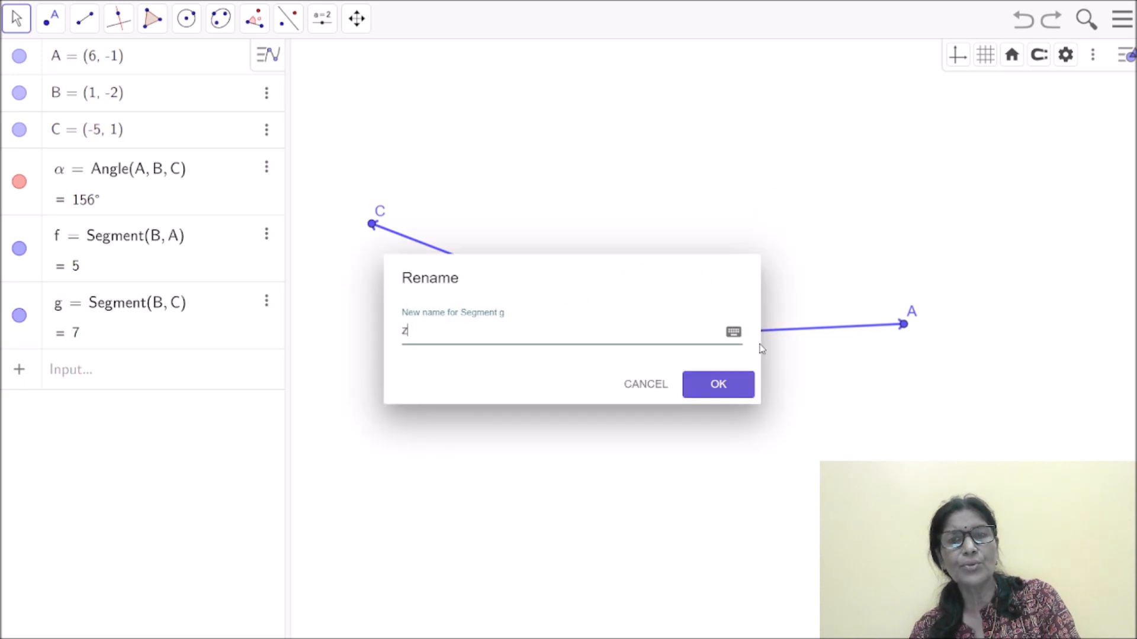
{"action": "left_click", "coordinate": [634, 389]}
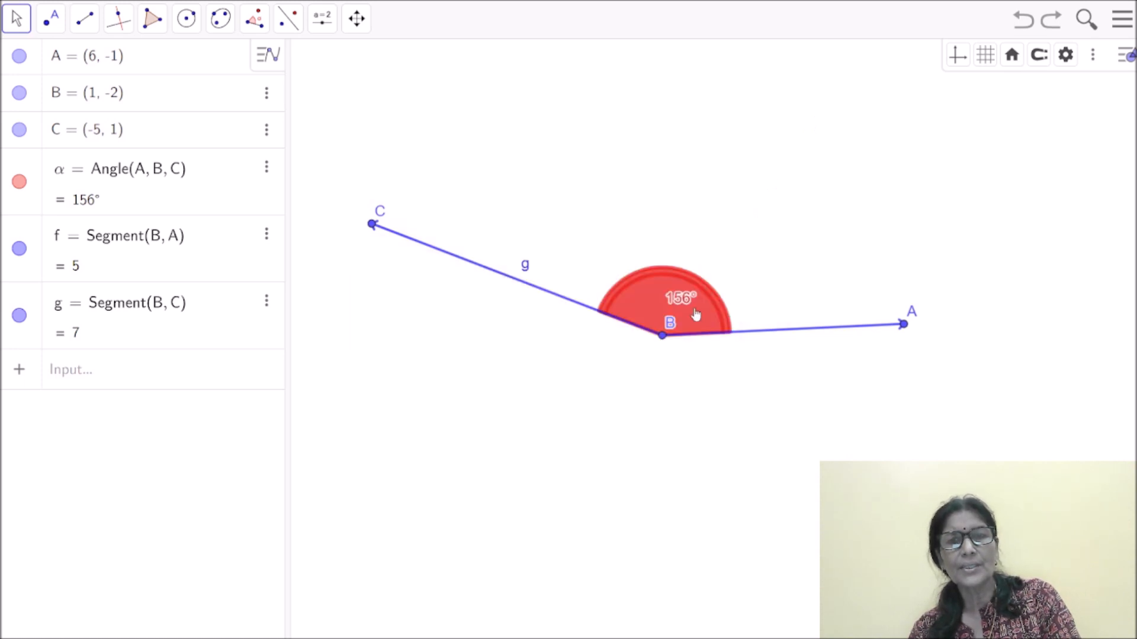
{"action": "key", "text": "ctrl+z"}
{"action": "key", "text": "ctrl+z"}
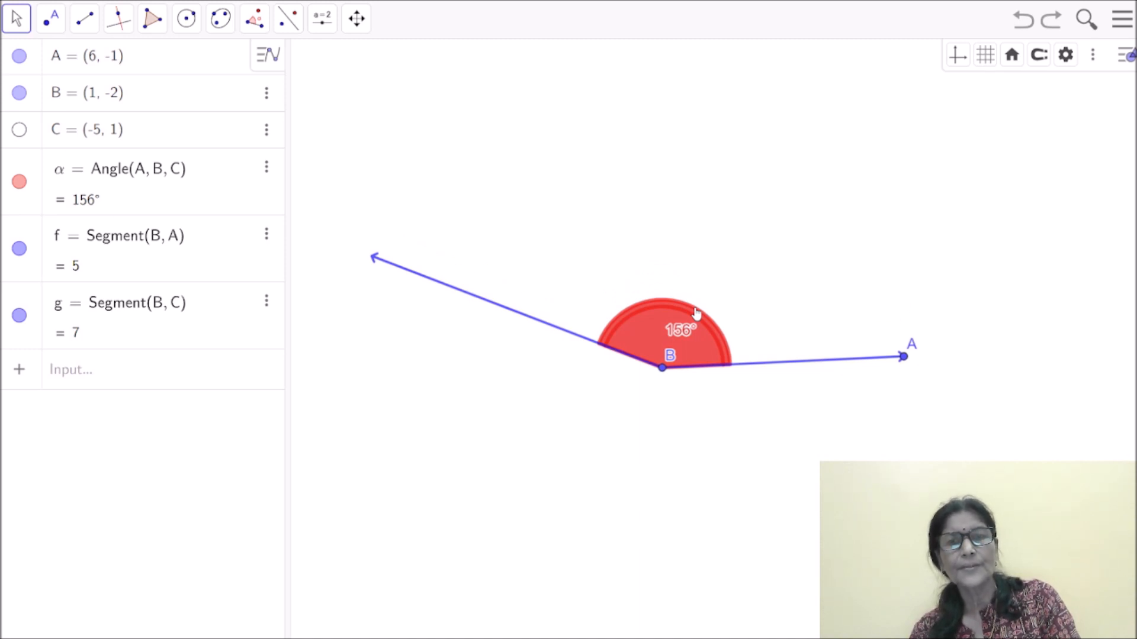
Move point B's label above the angle, and hide points A and B, angle α and segments f and g.
{"action": "left_click_drag", "start_coordinate": [671, 355], "coordinate": [768, 193]}
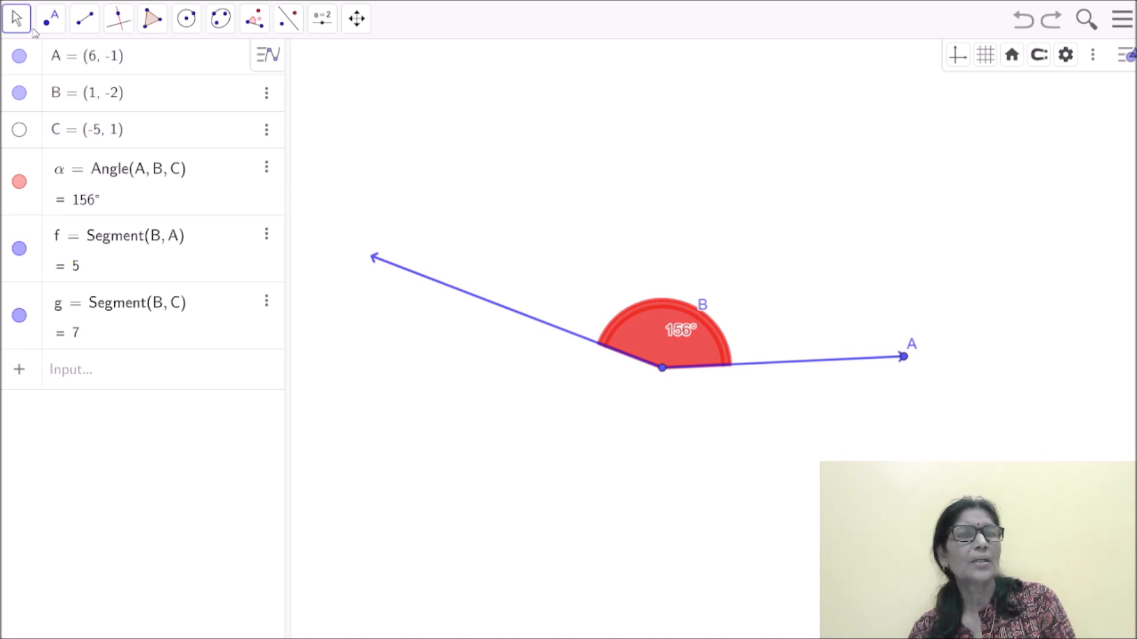
{"action": "left_click", "coordinate": [19, 55]}
{"action": "left_click", "coordinate": [19, 94]}
{"action": "left_click", "coordinate": [19, 181]}
{"action": "left_click", "coordinate": [21, 252]}
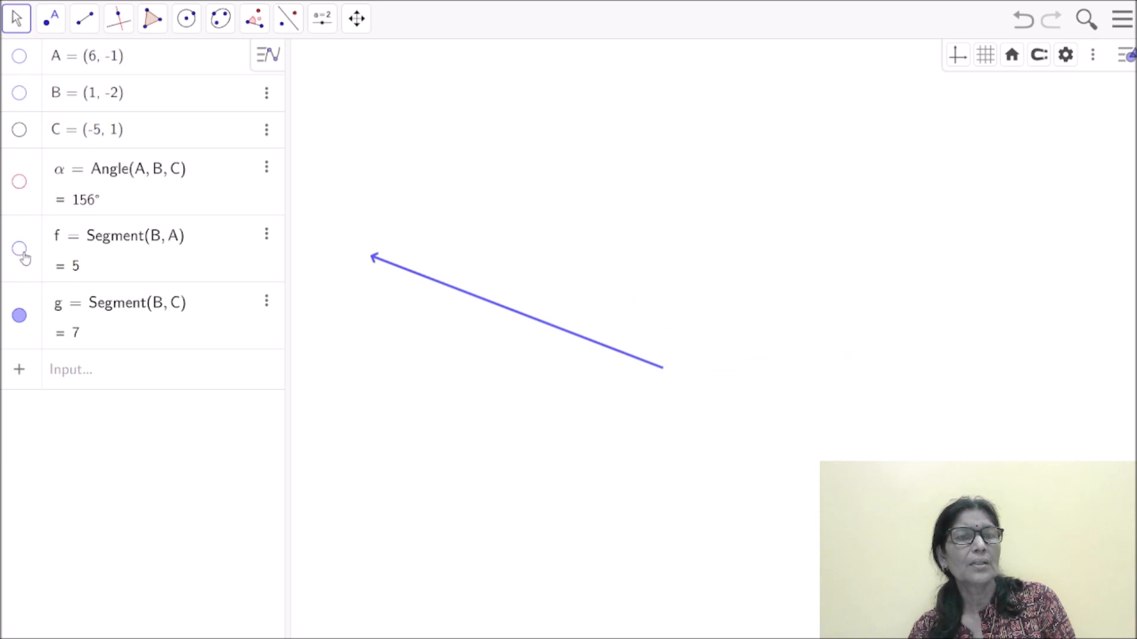
{"action": "left_click", "coordinate": [20, 316]}
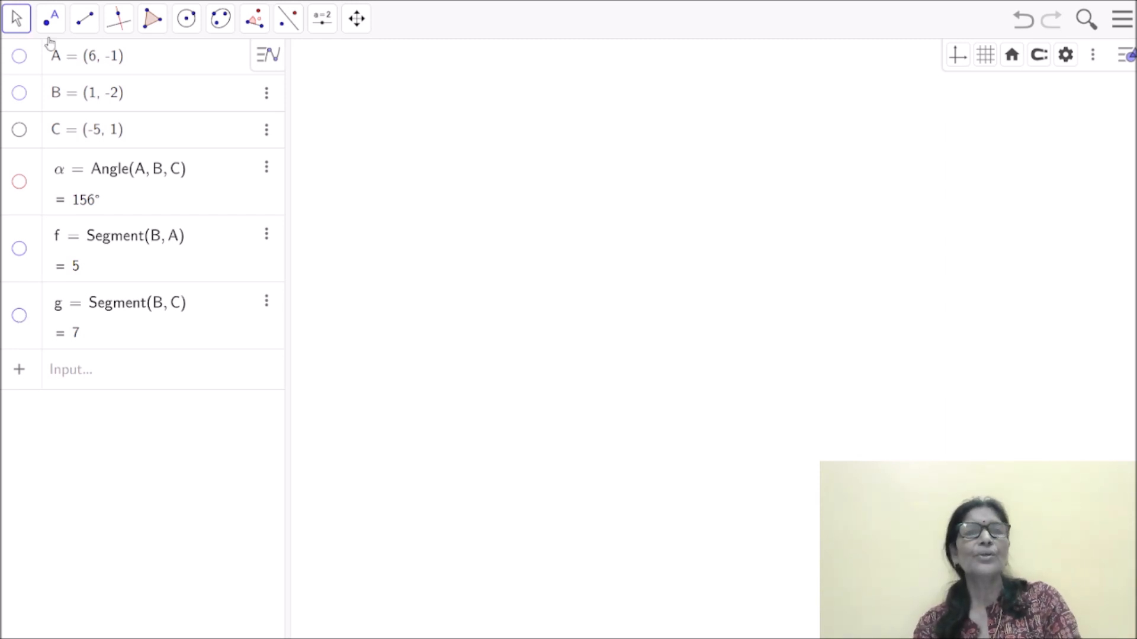
Start a text object in the empty graphics view reading "To draw a triangle when base is given and two base angles are given".
{"action": "left_click", "coordinate": [318, 34]}
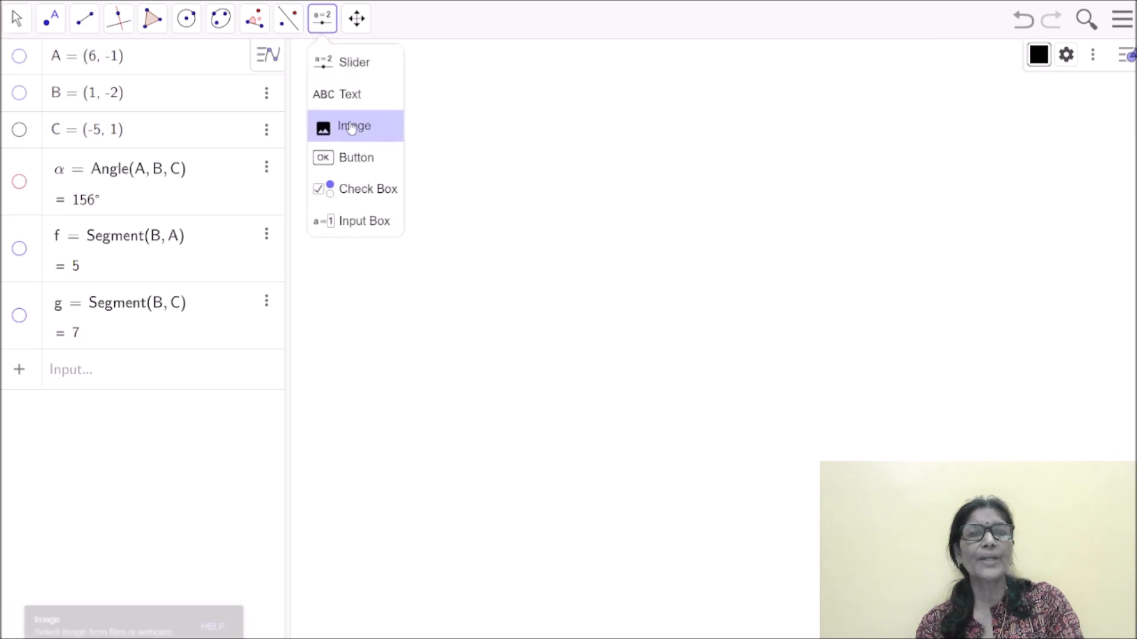
{"action": "left_click", "coordinate": [349, 100]}
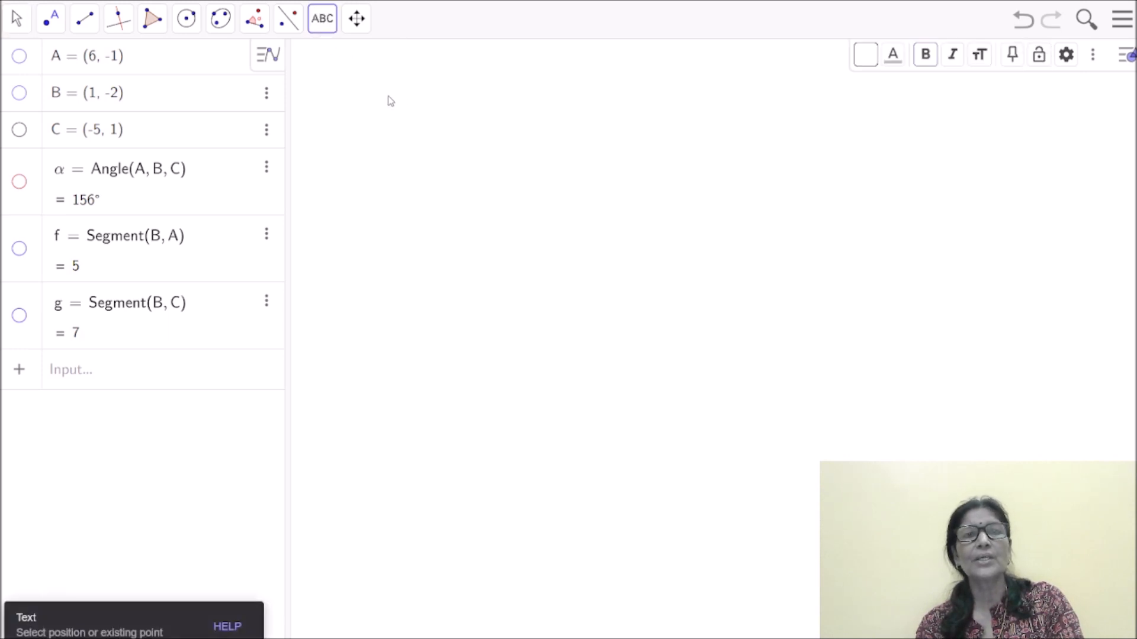
{"action": "left_click", "coordinate": [355, 102]}
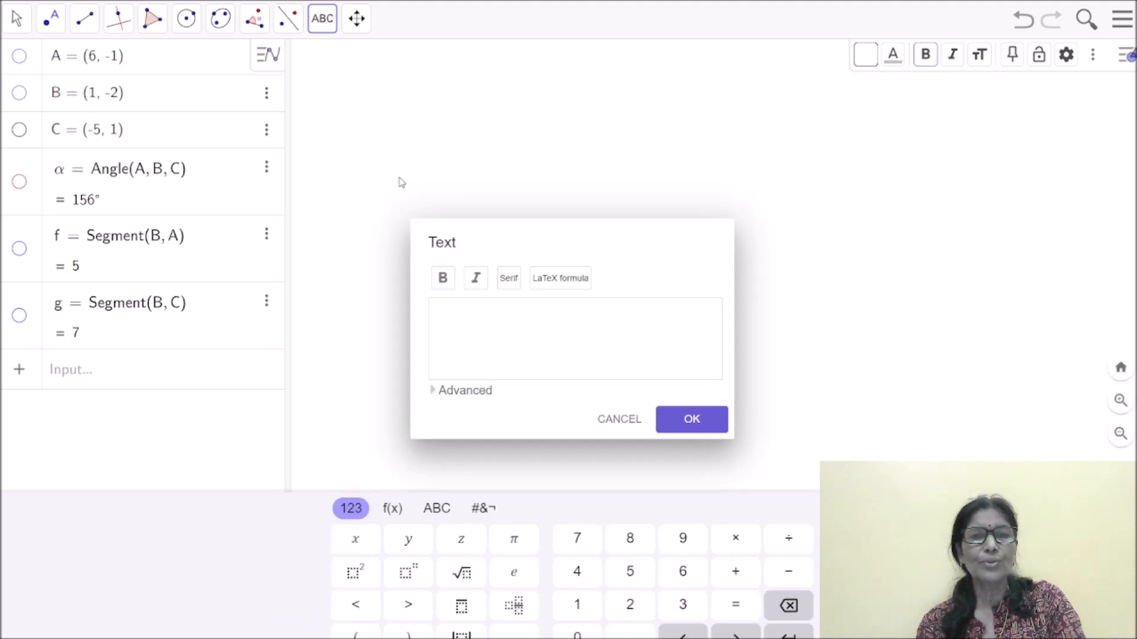
{"action": "left_click", "coordinate": [448, 304]}
{"action": "type", "text": "To "}
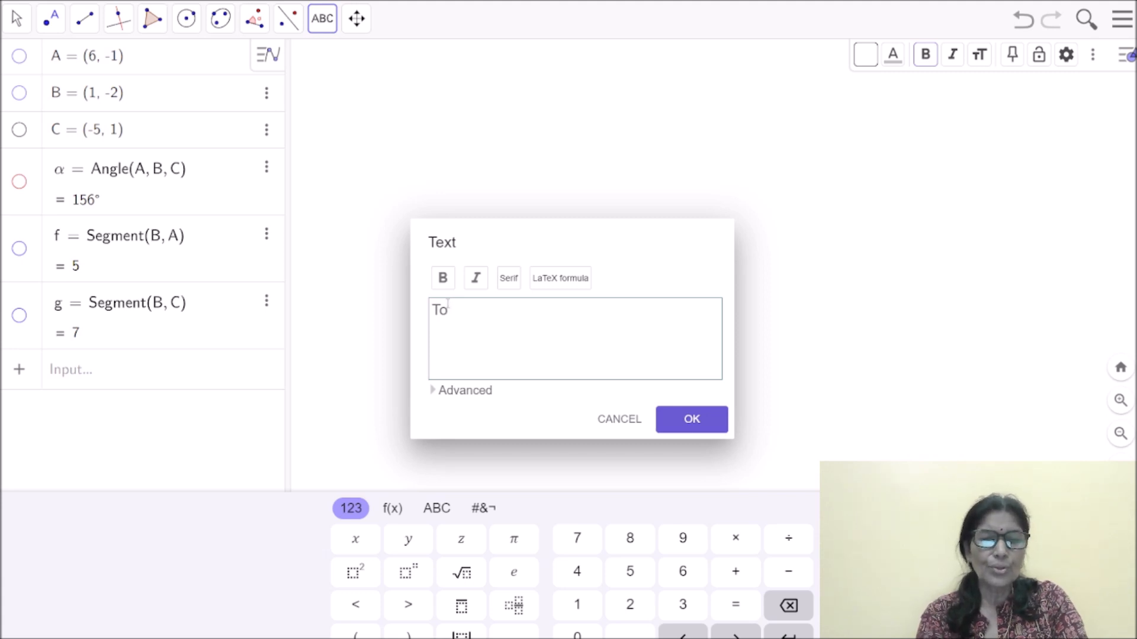
{"action": "type", "text": "dw"}
{"action": "key", "text": "BackSpace"}
{"action": "type", "text": "raw a "}
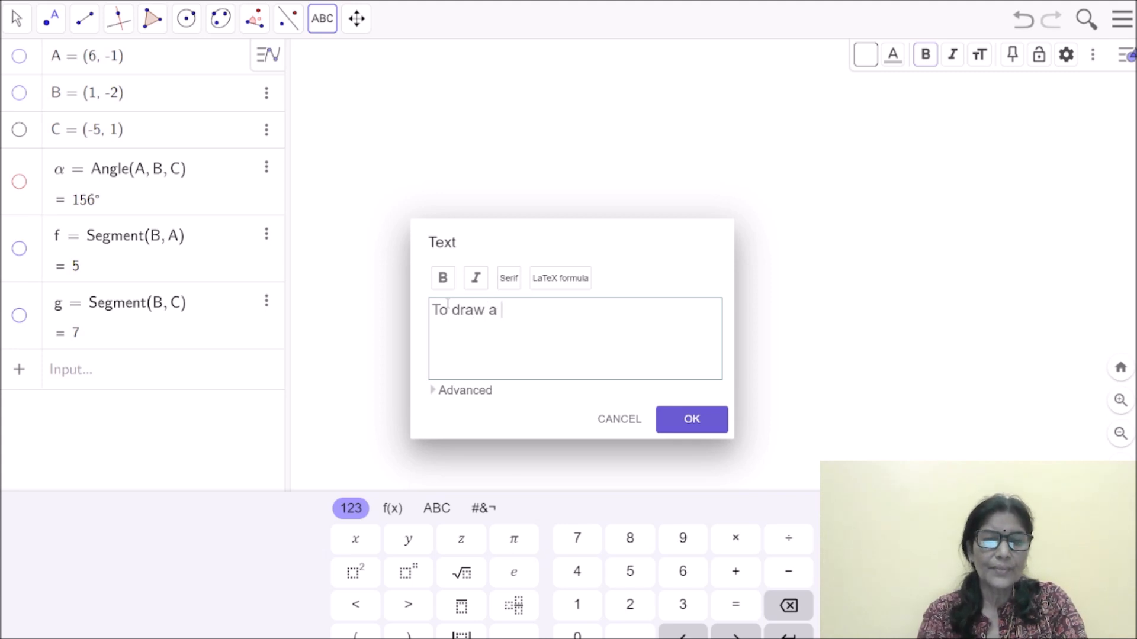
{"action": "type", "text": "trian"}
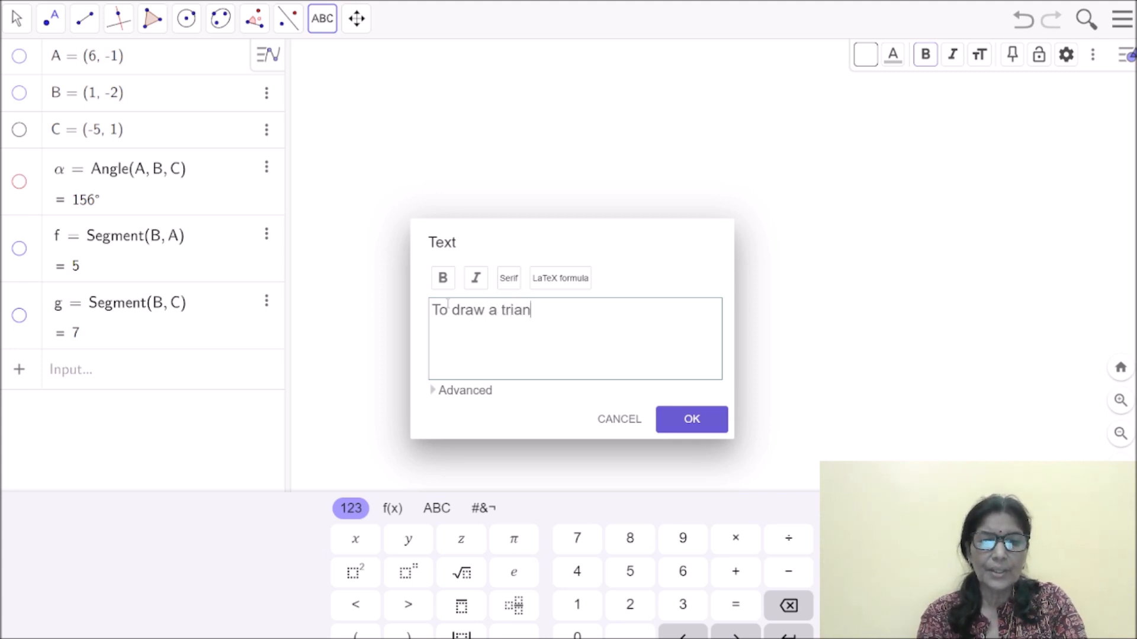
{"action": "type", "text": "gle when base is g"}
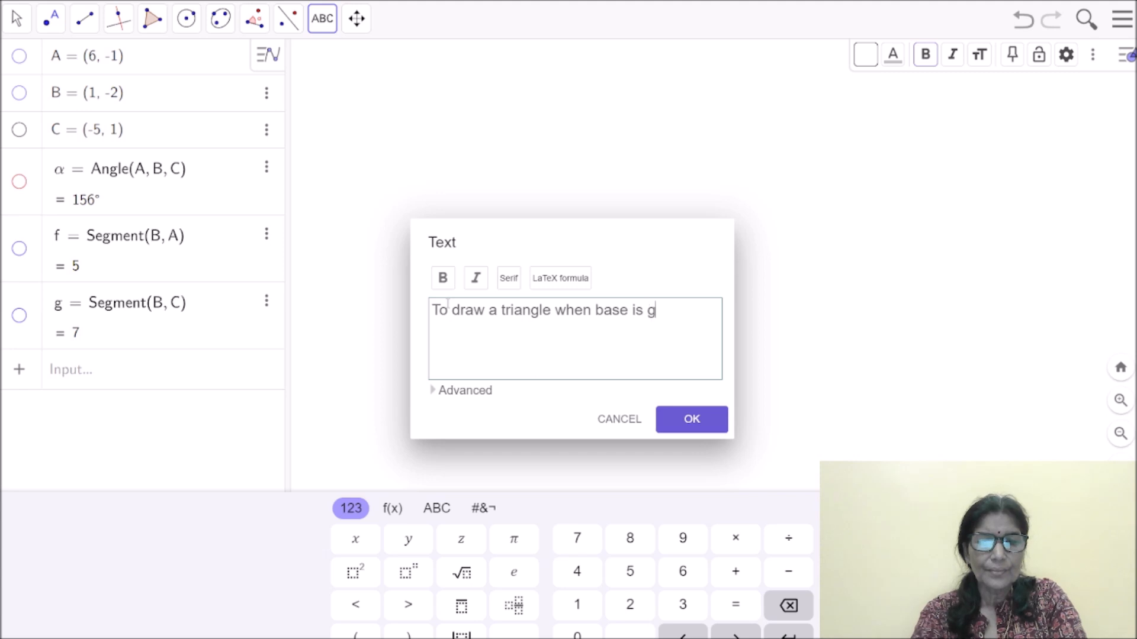
{"action": "type", "text": "iven and two base ab"}
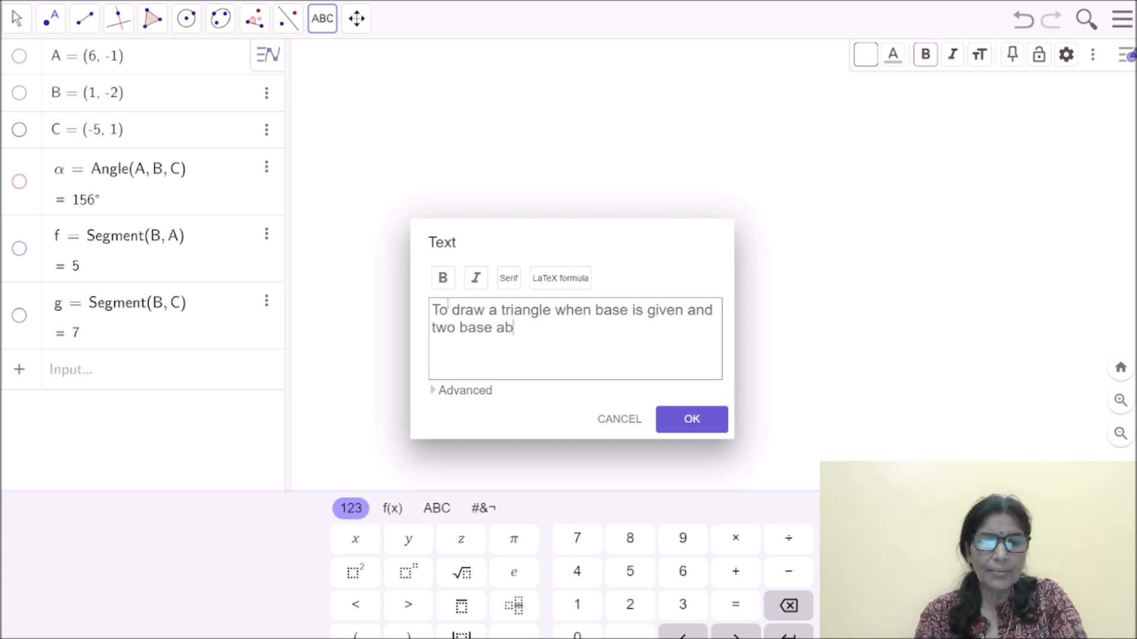
{"action": "key", "text": "BackSpace"}
{"action": "type", "text": "ngles are given"}
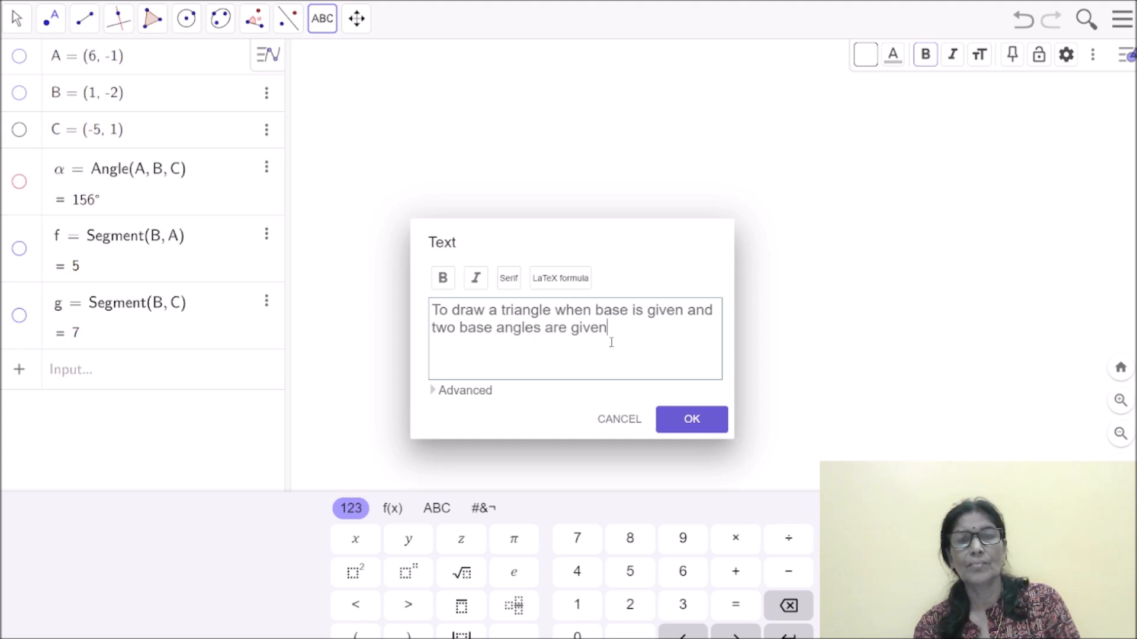
Add a new line reading "BC = 5" to the text.
{"action": "key", "text": "Return"}
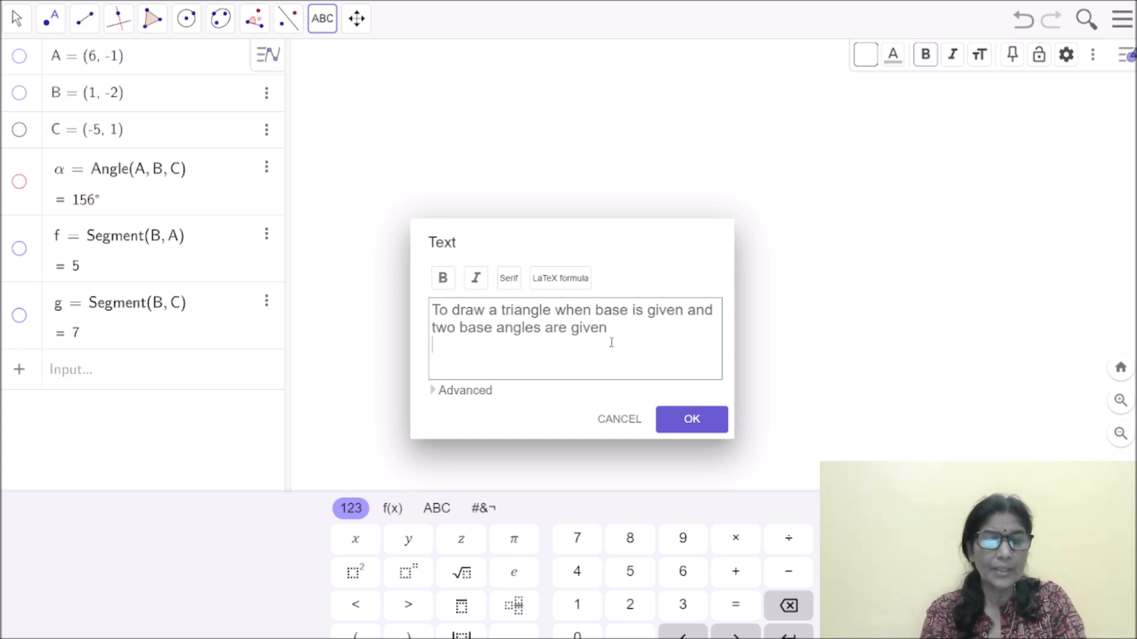
{"action": "type", "text": "BC "}
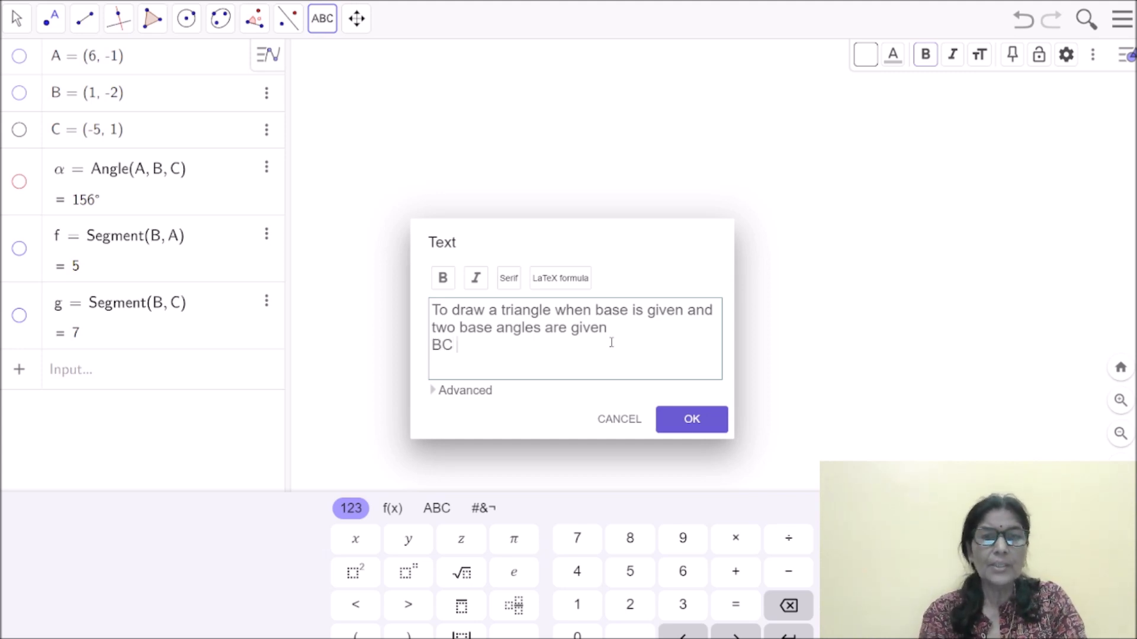
{"action": "type", "text": "= 5"}
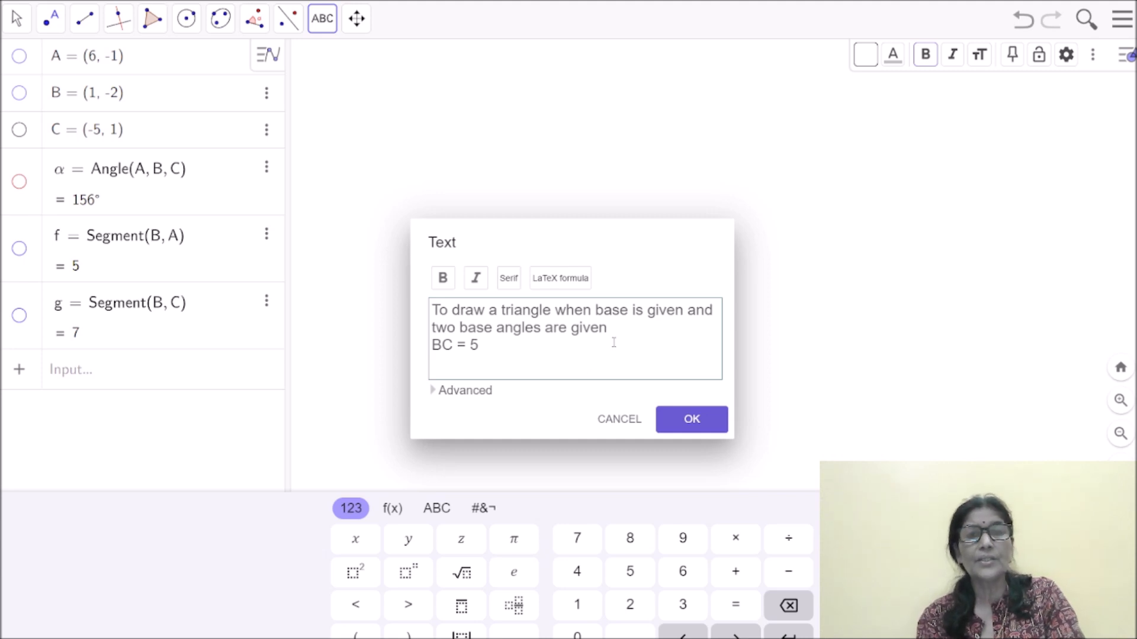
Try the LaTeX formula option on the text and switch it off again.
{"action": "left_click", "coordinate": [552, 284]}
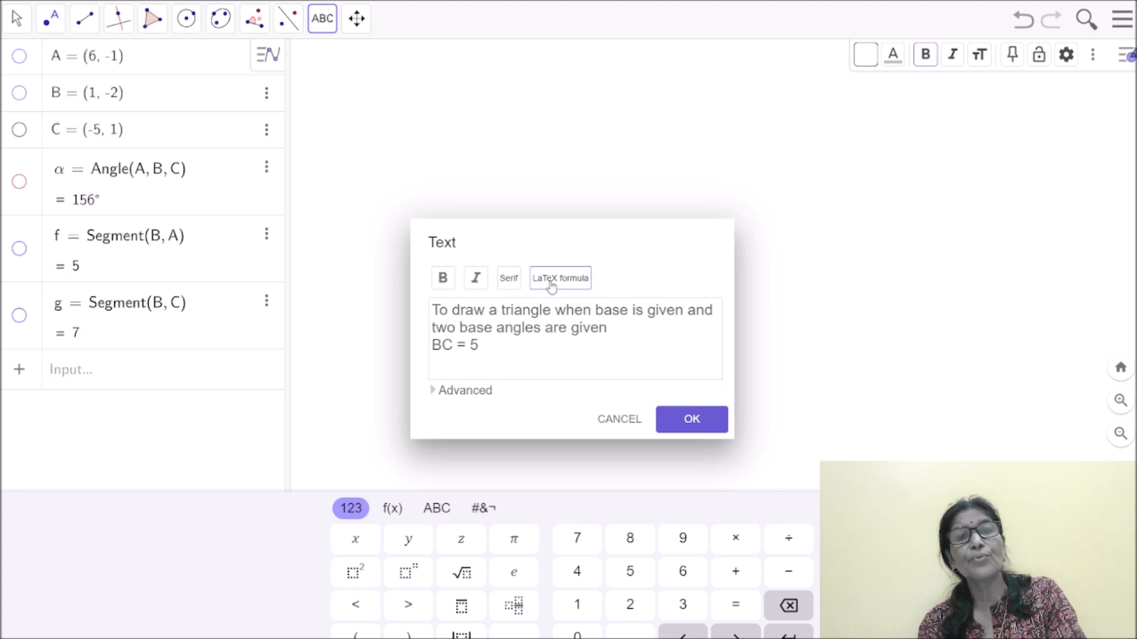
{"action": "left_click", "coordinate": [444, 363]}
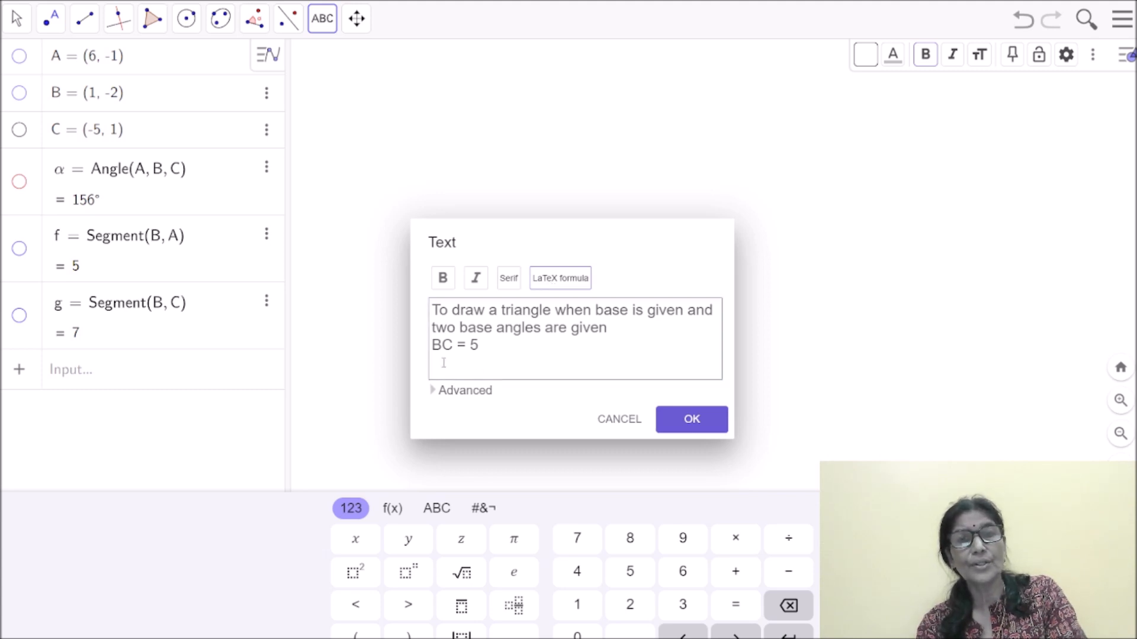
{"action": "left_click", "coordinate": [573, 284]}
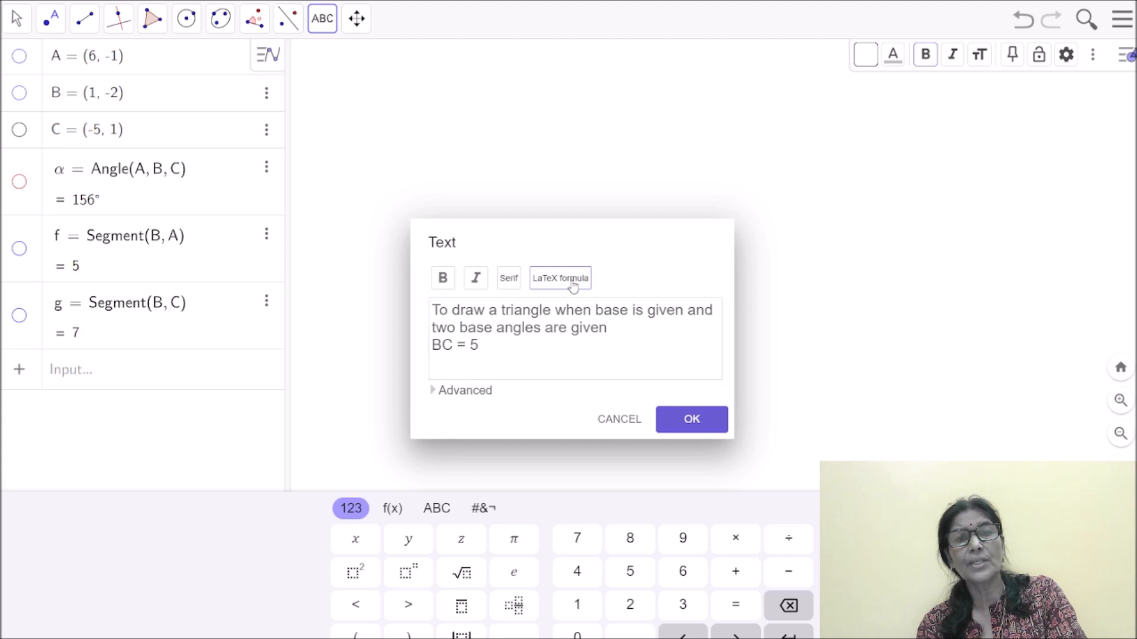
Expand the text's advanced options and look through the LaTeX formula templates.
{"action": "left_click", "coordinate": [466, 392]}
{"action": "left_click", "coordinate": [501, 202]}
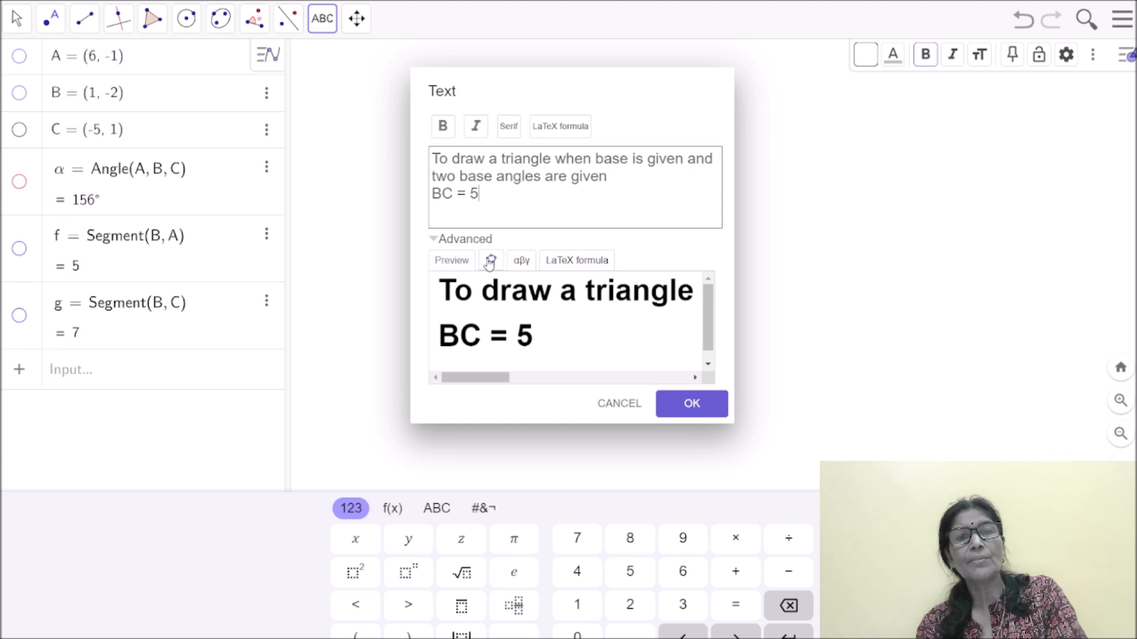
{"action": "left_click", "coordinate": [578, 264]}
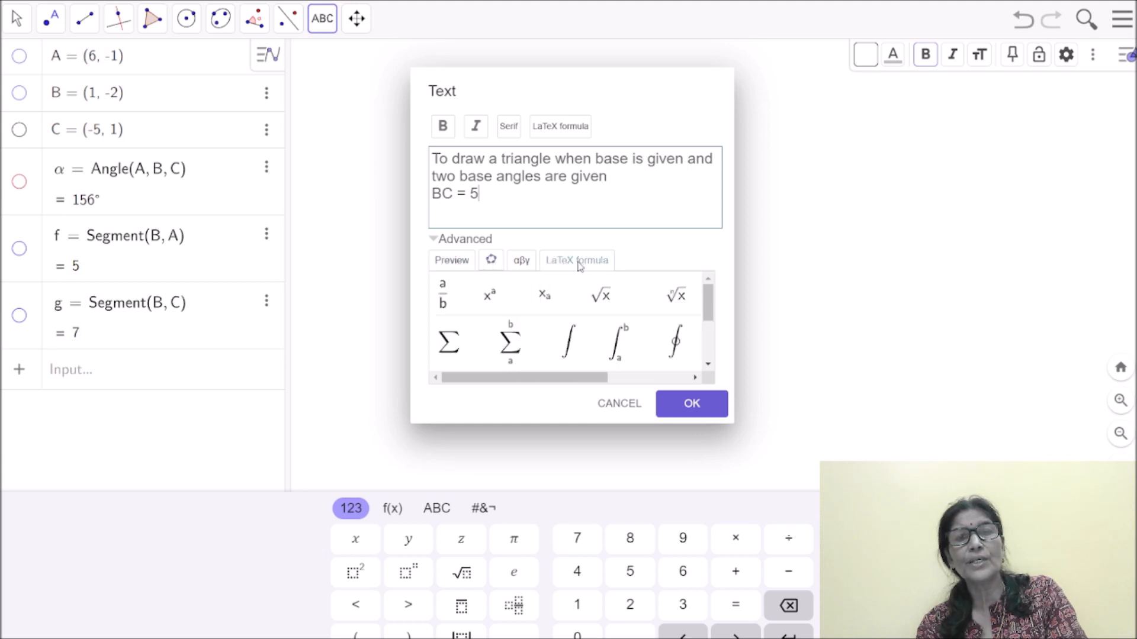
{"action": "left_click", "coordinate": [705, 353]}
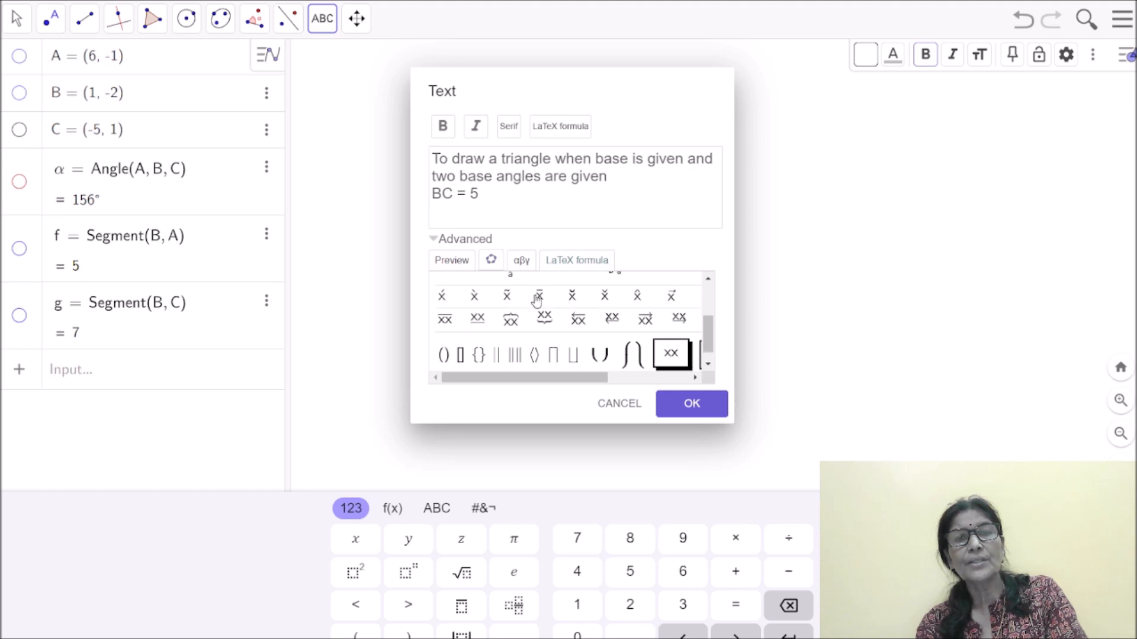
Insert one angle symbol ∠ from the symbol list after "BC = 5", separated from it by a space.
{"action": "left_click", "coordinate": [520, 262]}
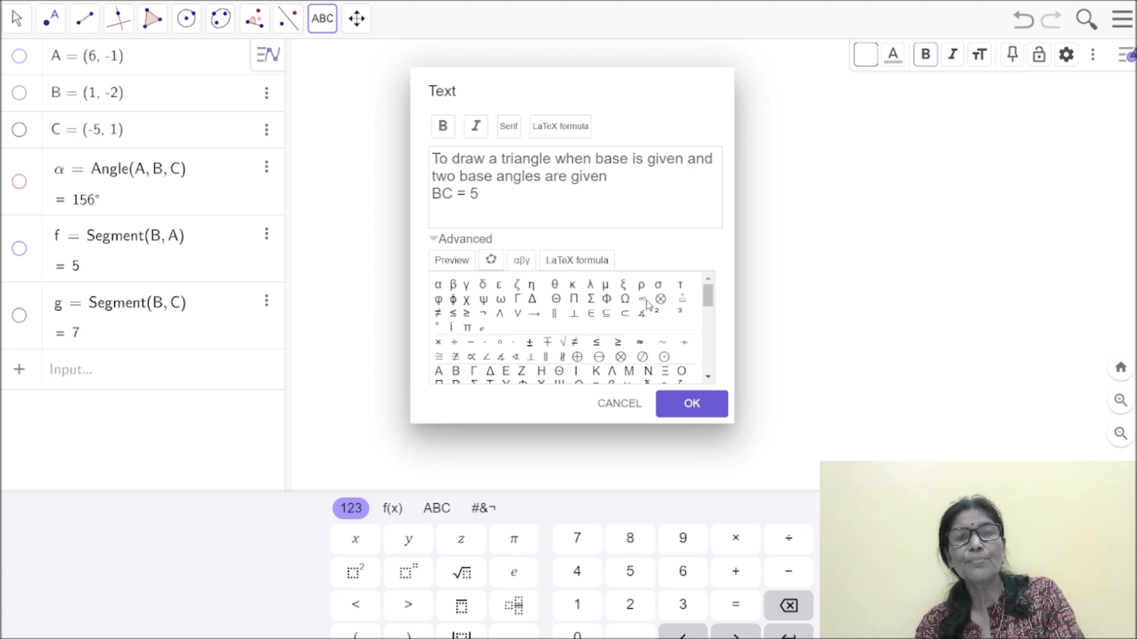
{"action": "scroll", "coordinate": [583, 294], "scroll_direction": "down", "scroll_amount": 2}
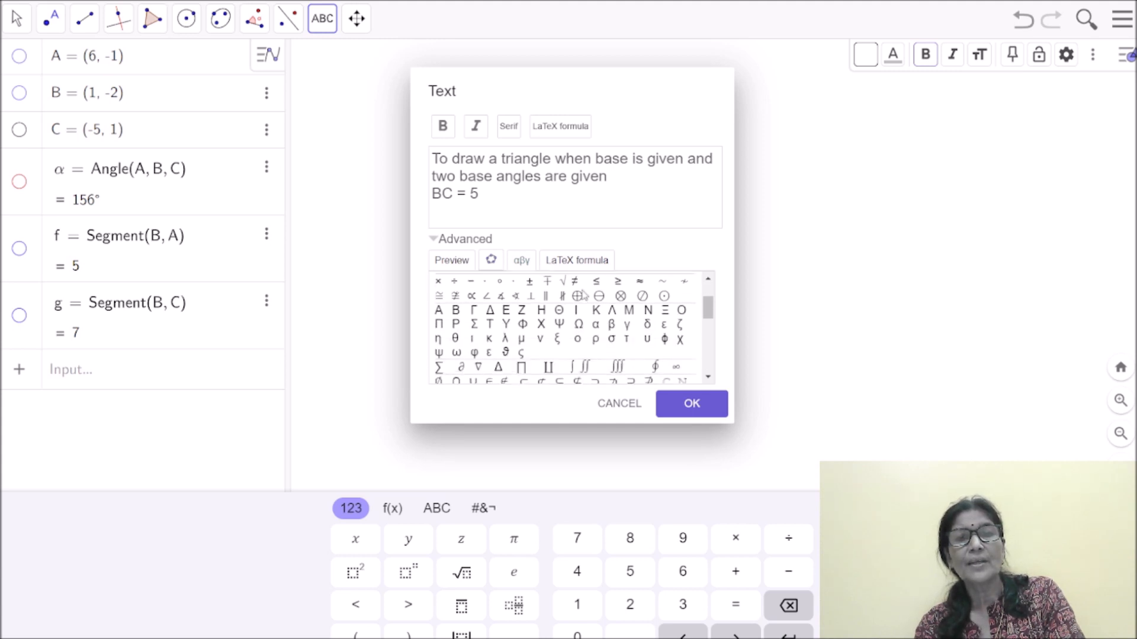
{"action": "scroll", "coordinate": [573, 355], "scroll_direction": "down", "scroll_amount": 2}
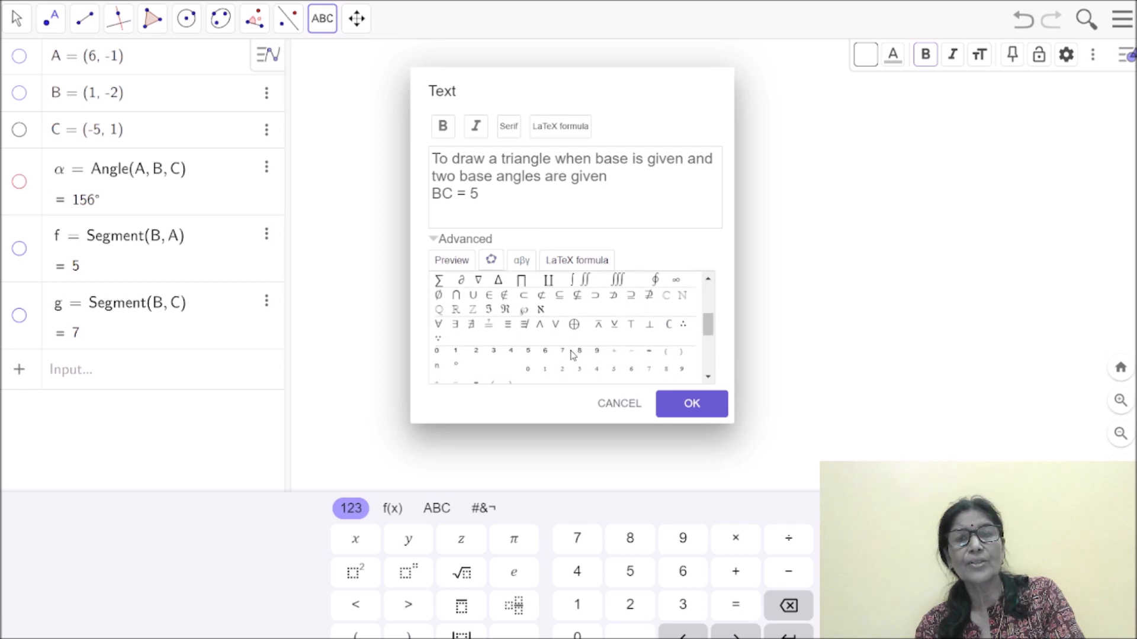
{"action": "scroll", "coordinate": [573, 354], "scroll_direction": "down", "scroll_amount": 5}
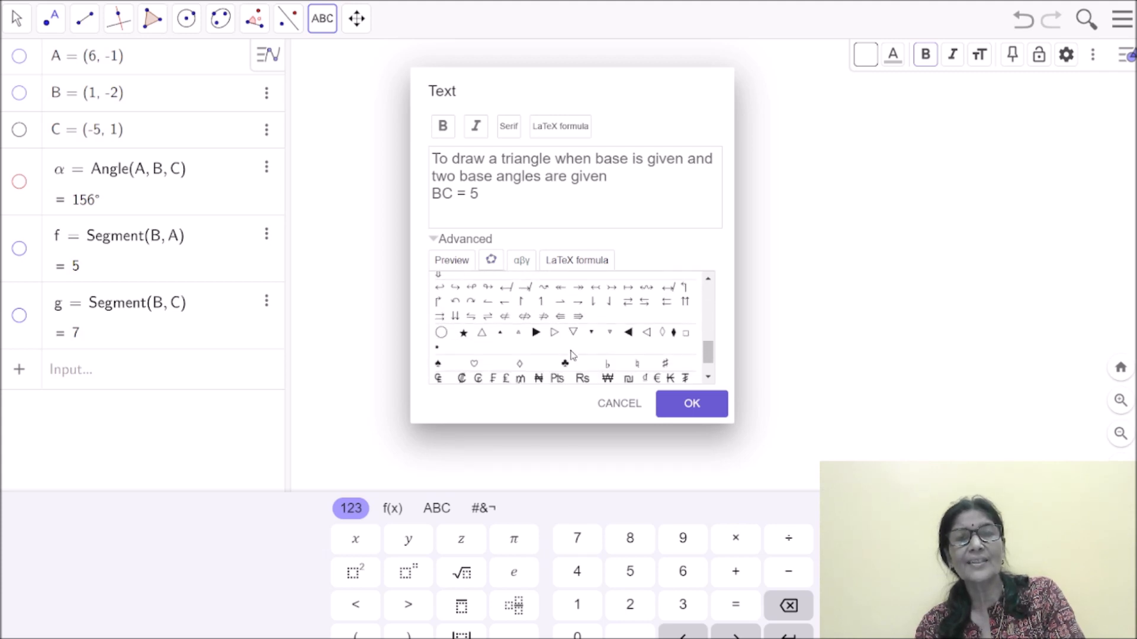
{"action": "scroll", "coordinate": [568, 303], "scroll_direction": "down", "scroll_amount": 1}
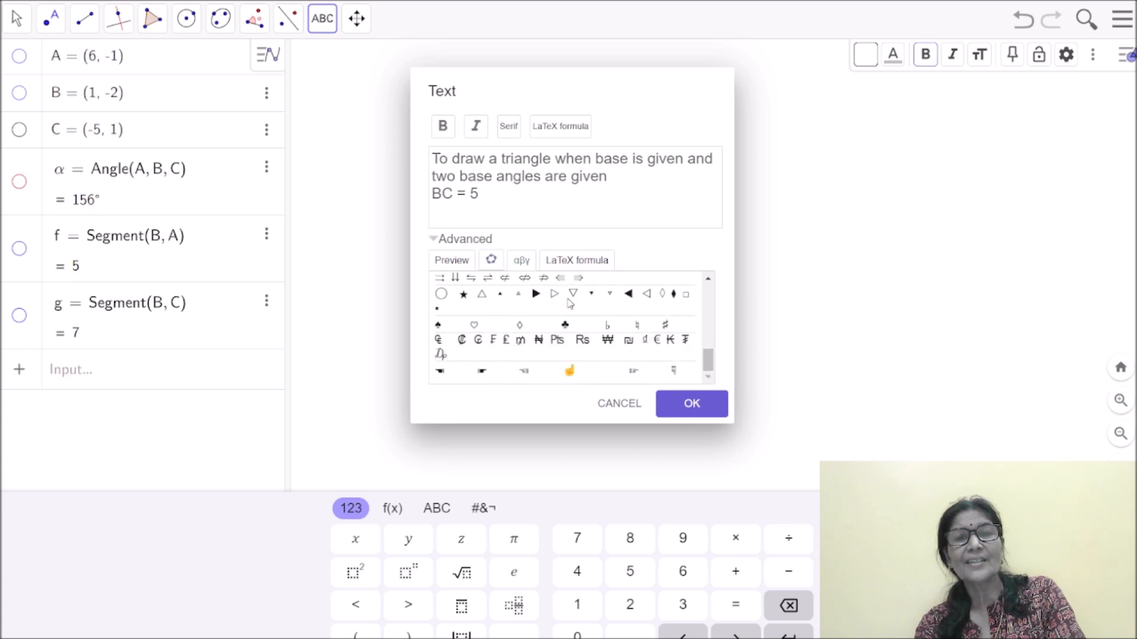
{"action": "scroll", "coordinate": [570, 304], "scroll_direction": "up", "scroll_amount": 1}
{"action": "scroll", "coordinate": [569, 303], "scroll_direction": "up", "scroll_amount": 2}
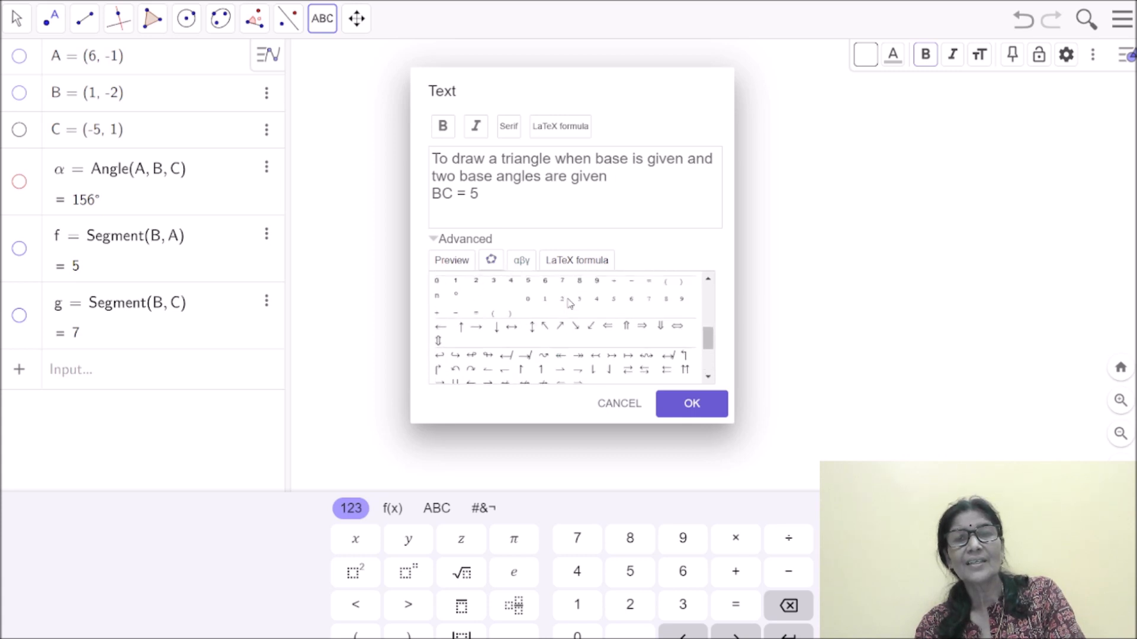
{"action": "scroll", "coordinate": [569, 303], "scroll_direction": "up", "scroll_amount": 4}
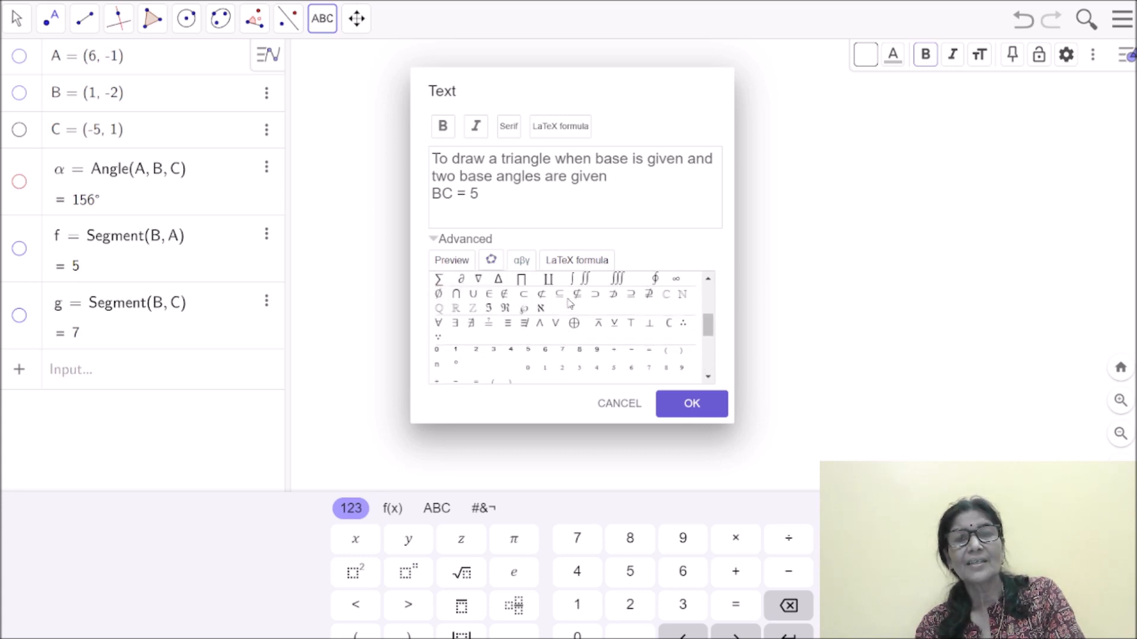
{"action": "scroll", "coordinate": [570, 303], "scroll_direction": "up", "scroll_amount": 1}
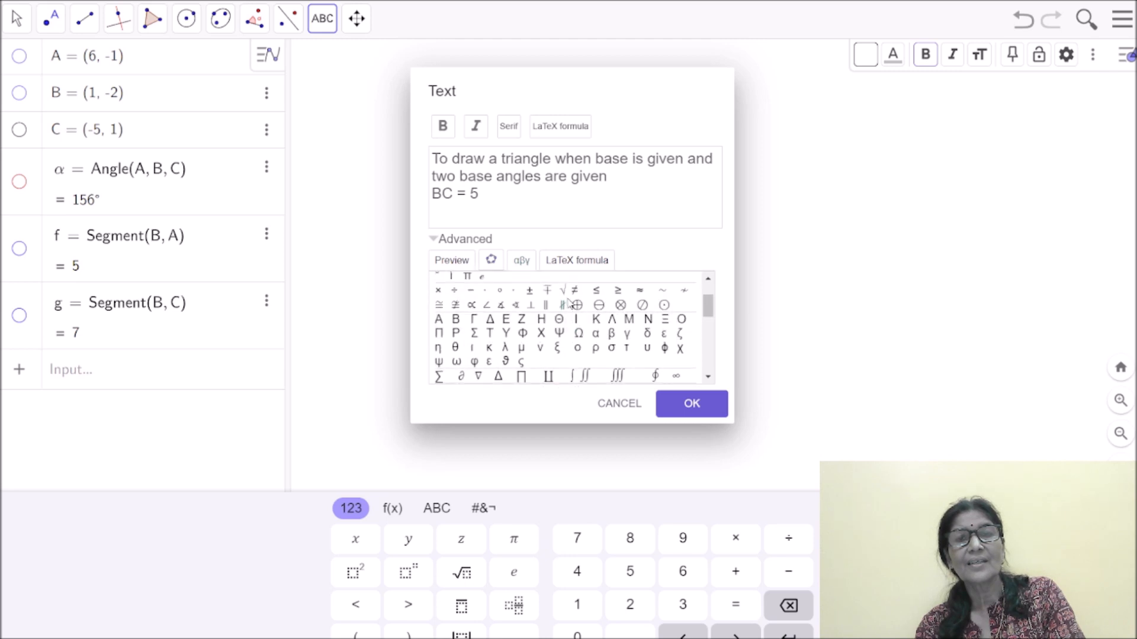
{"action": "left_click", "coordinate": [488, 307]}
{"action": "left_click", "coordinate": [489, 308]}
{"action": "left_click", "coordinate": [488, 308]}
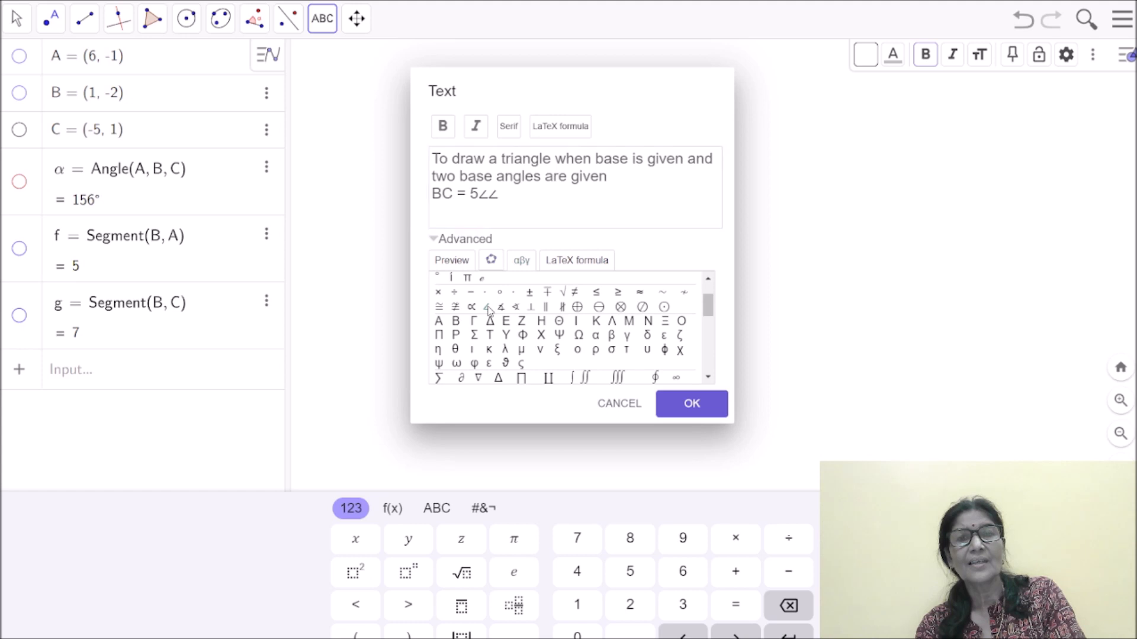
{"action": "key", "text": "BackSpace"}
{"action": "key", "text": "BackSpace"}
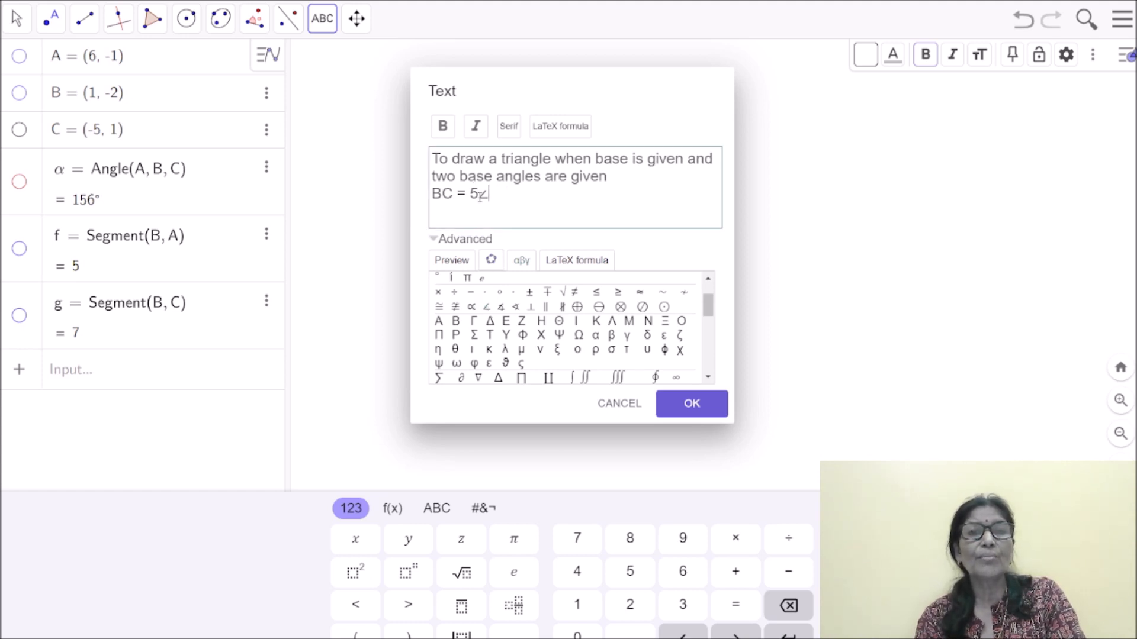
{"action": "type", "text": "∠"}
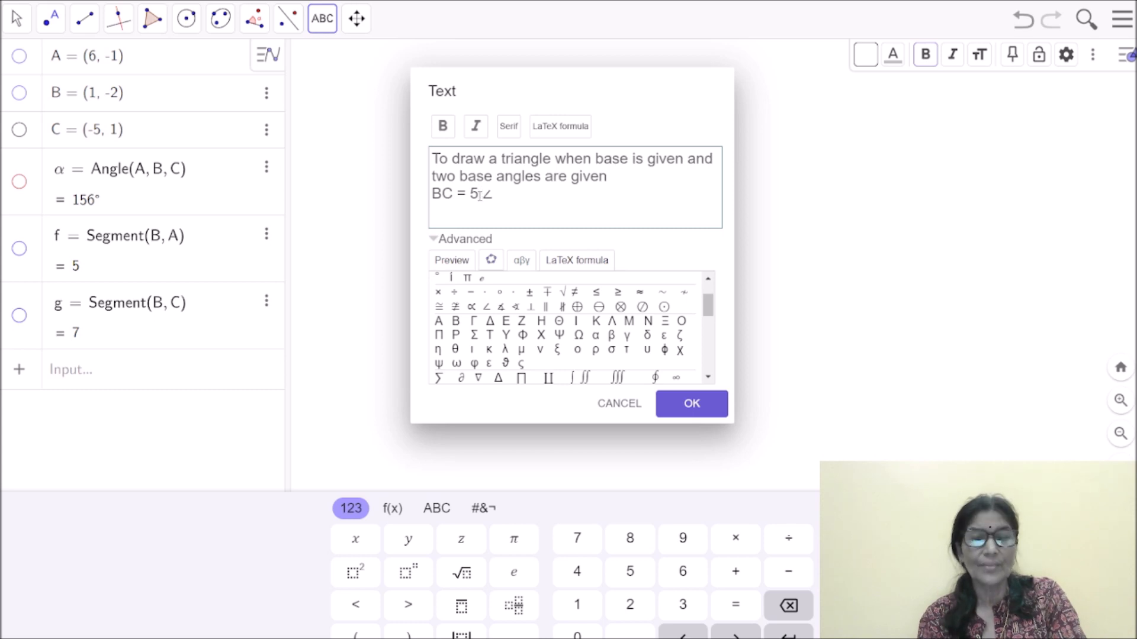
Complete the first base angle after the ∠ symbol as "B = 60°," using the raised degree sign from the symbol list.
{"action": "type", "text": "B = "}
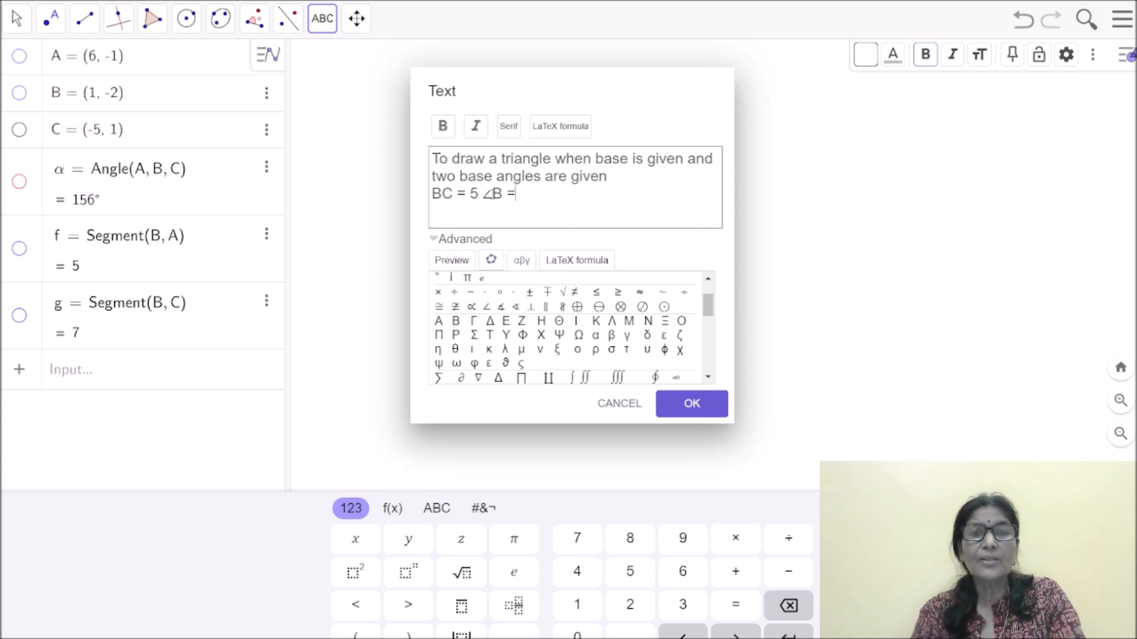
{"action": "type", "text": "60"}
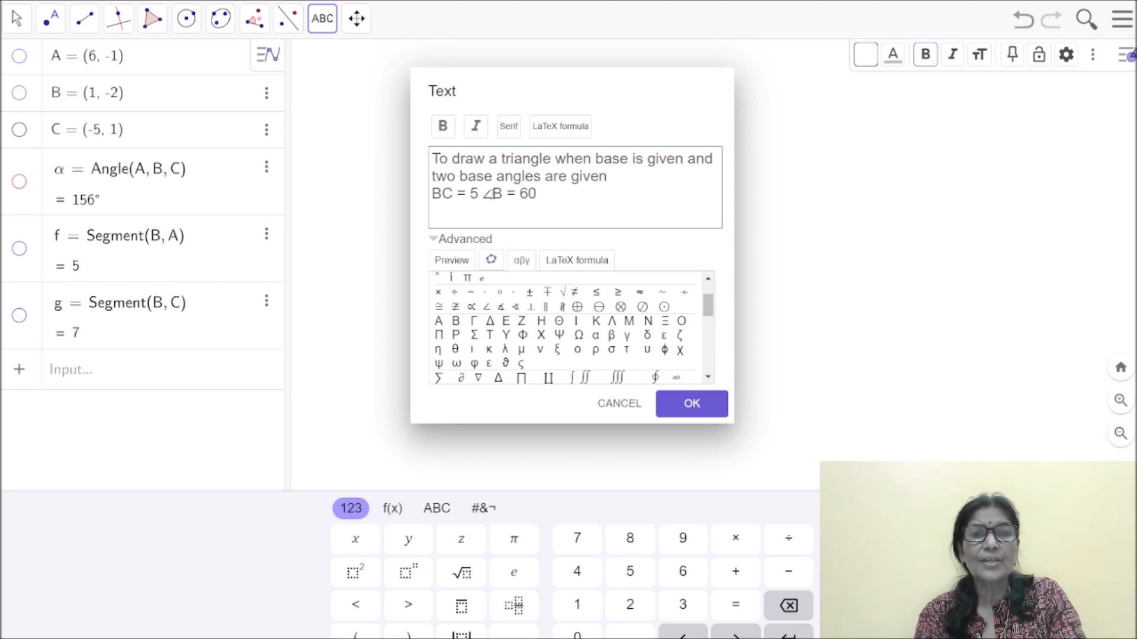
{"action": "left_click", "coordinate": [499, 293]}
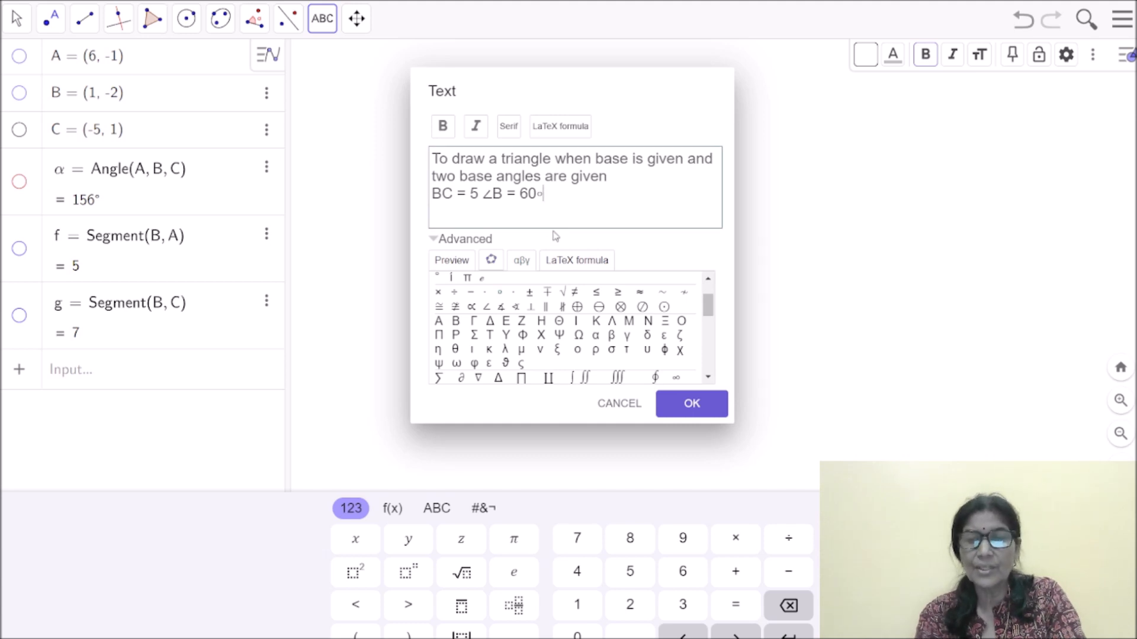
{"action": "key", "text": "BackSpace"}
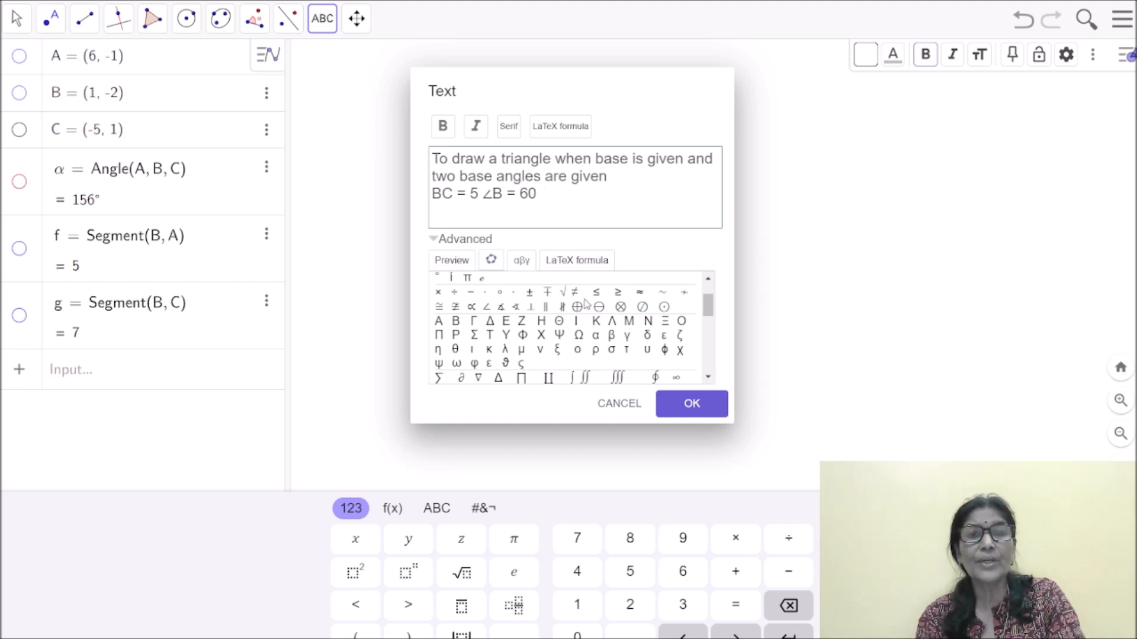
{"action": "left_click", "coordinate": [708, 290]}
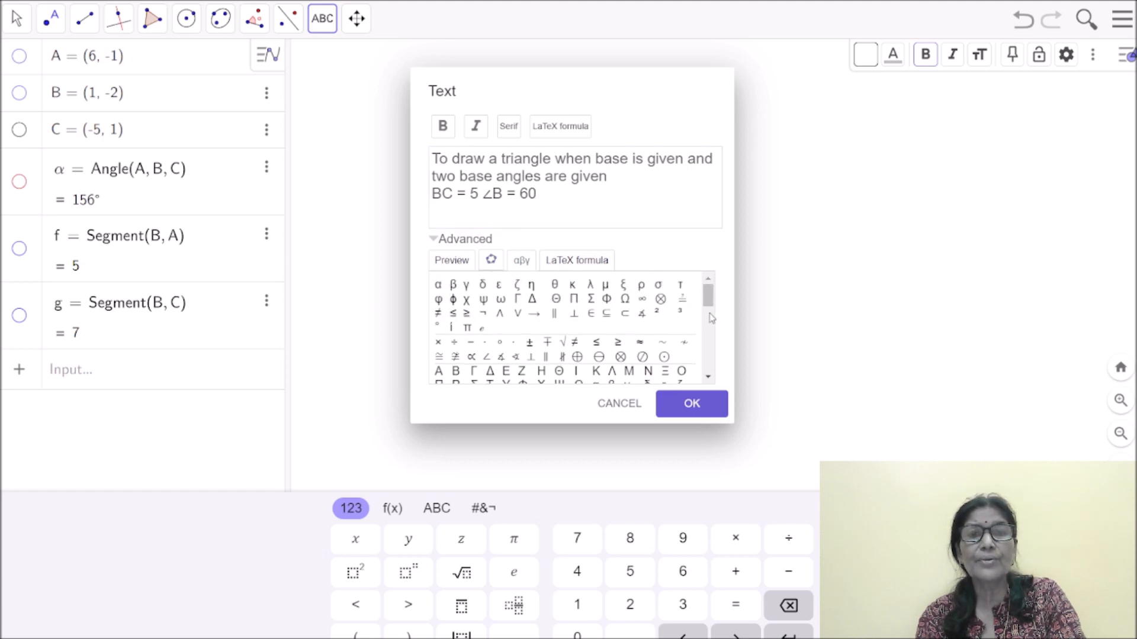
{"action": "left_click", "coordinate": [711, 358]}
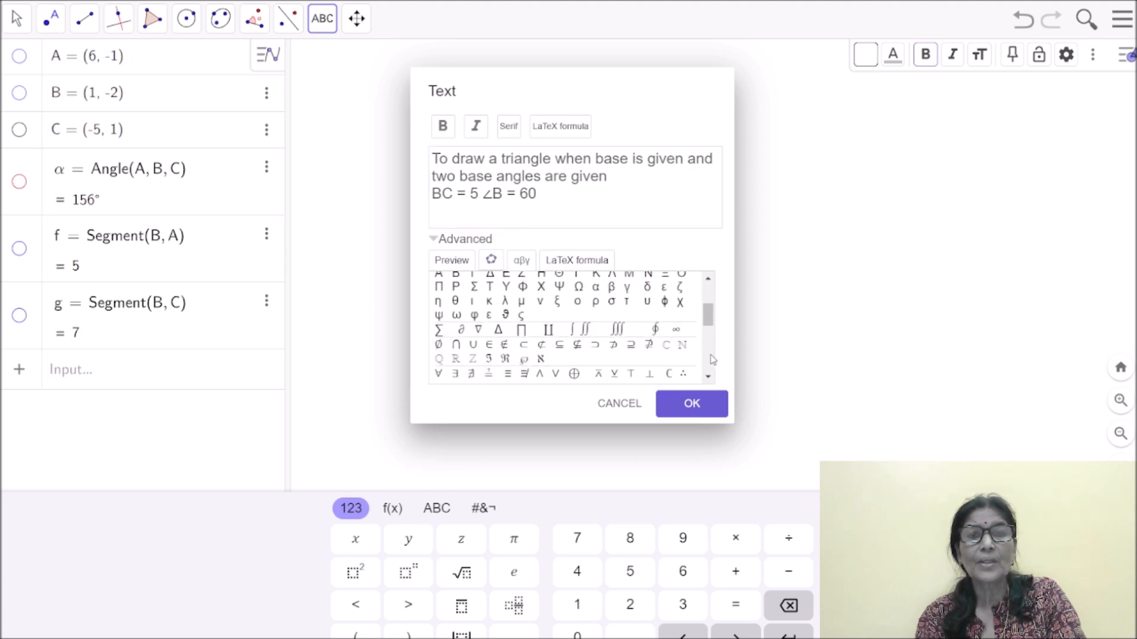
{"action": "left_click", "coordinate": [711, 359]}
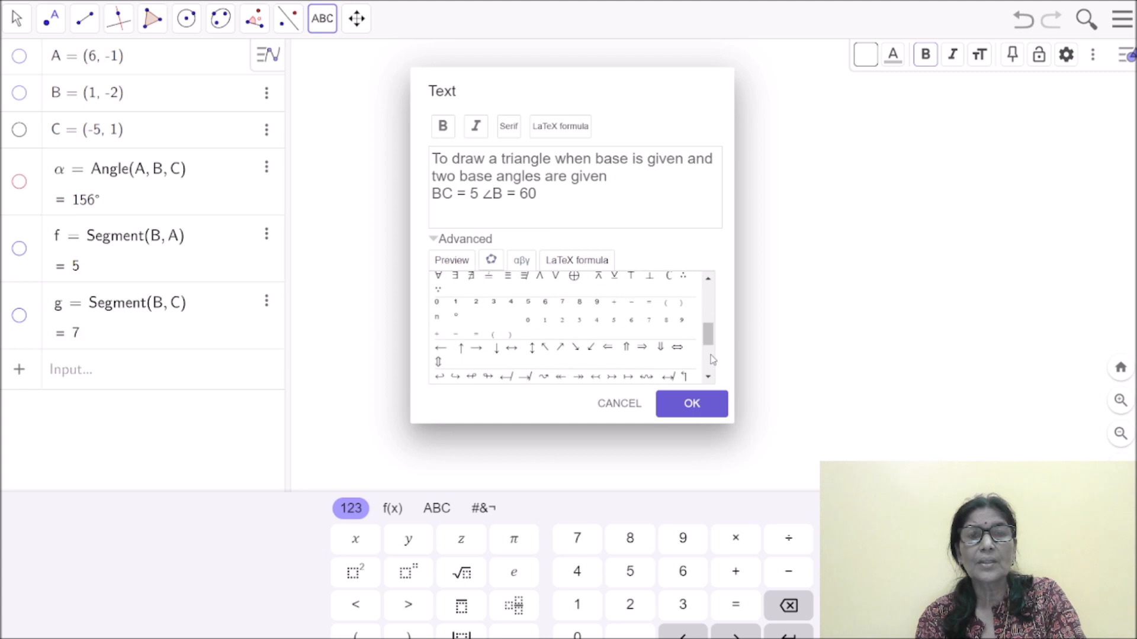
{"action": "left_click", "coordinate": [456, 316]}
{"action": "type", "text": ","}
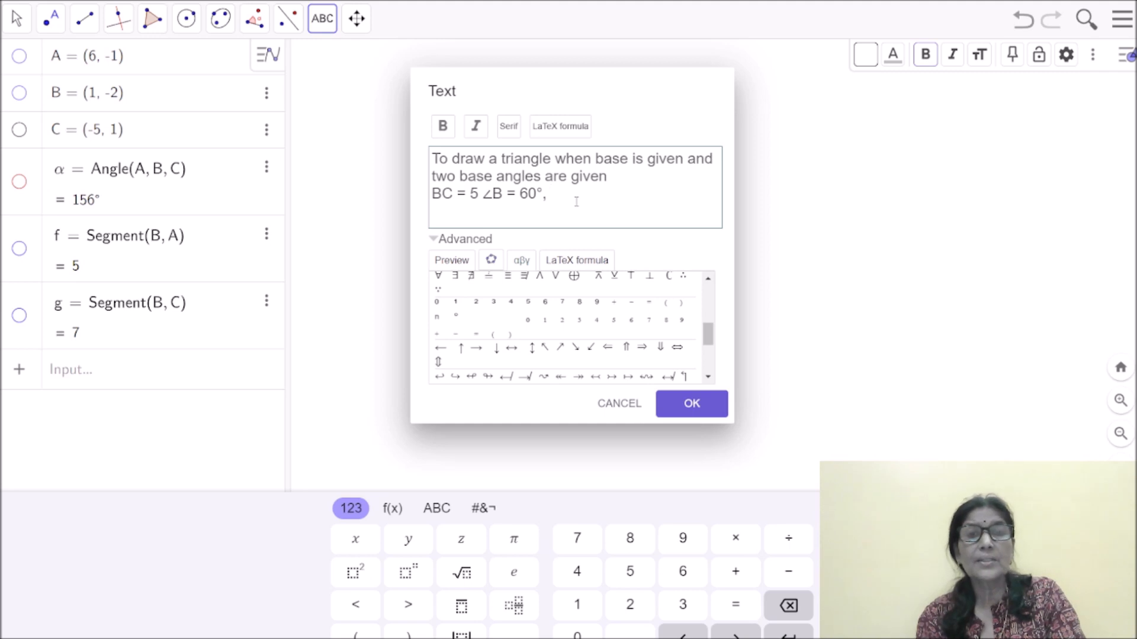
Try to duplicate "∠B = 60°" after the comma by copying and pasting it, and erase the pasted characters.
{"action": "left_click_drag", "start_coordinate": [487, 196], "coordinate": [544, 195]}
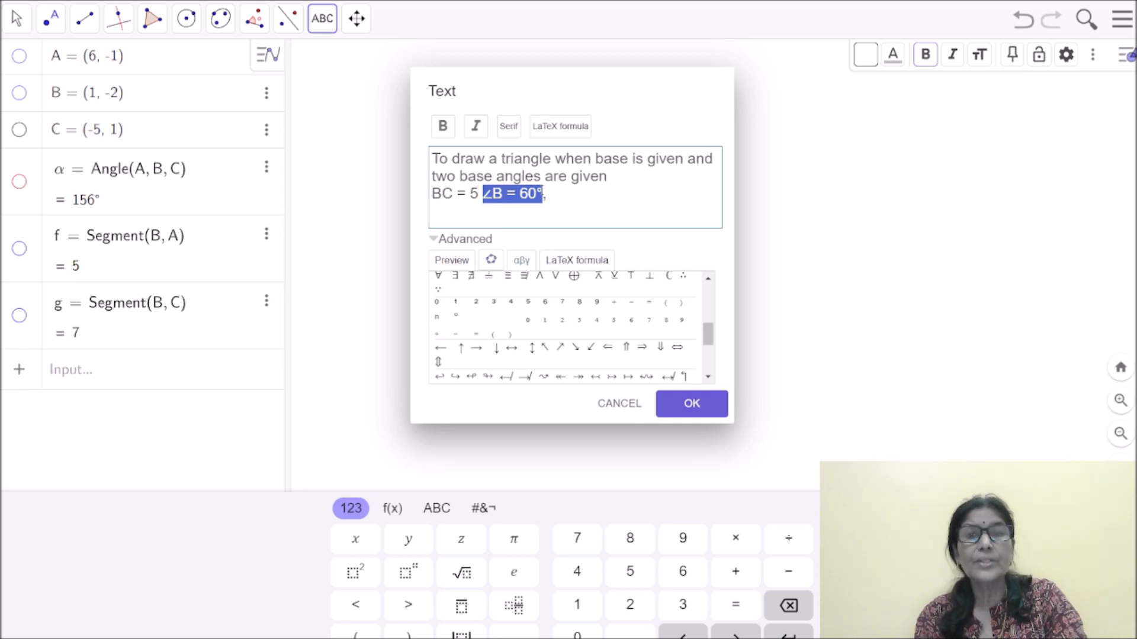
{"action": "left_click", "coordinate": [568, 193]}
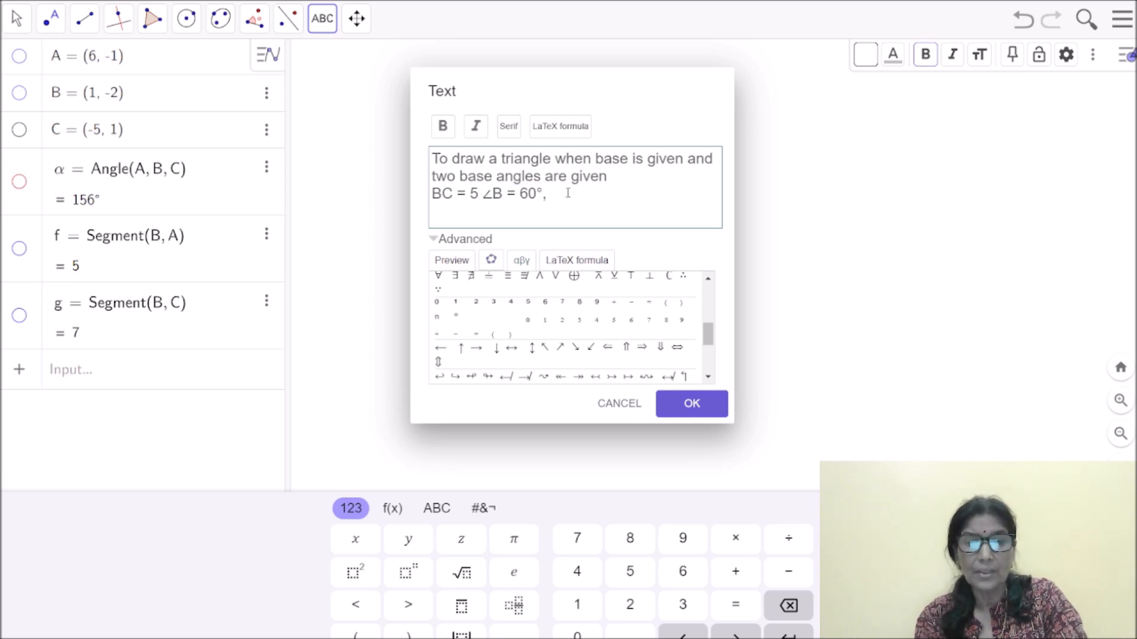
{"action": "type", "text": "ggbpastedataJTBB"}
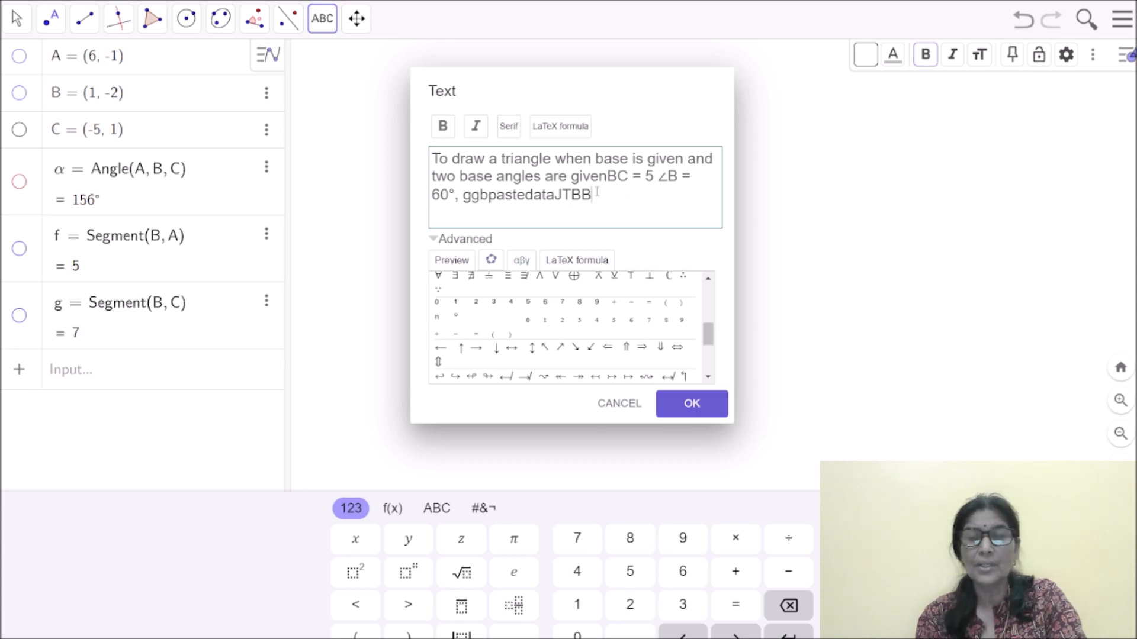
{"action": "key", "text": "BackSpace"}
{"action": "key", "text": "BackSpace"}
{"action": "key", "text": "BackSpace"}
{"action": "key", "text": "BackSpace"}
{"action": "key", "text": "BackSpace"}
{"action": "key", "text": "BackSpace"}
{"action": "key", "text": "BackSpace"}
{"action": "key", "text": "BackSpace"}
{"action": "key", "text": "BackSpace"}
{"action": "key", "text": "BackSpace"}
{"action": "key", "text": "BackSpace"}
{"action": "key", "text": "BackSpace"}
{"action": "key", "text": "BackSpace"}
{"action": "key", "text": "BackSpace"}
{"action": "key", "text": "BackSpace"}
{"action": "key", "text": "BackSpace"}
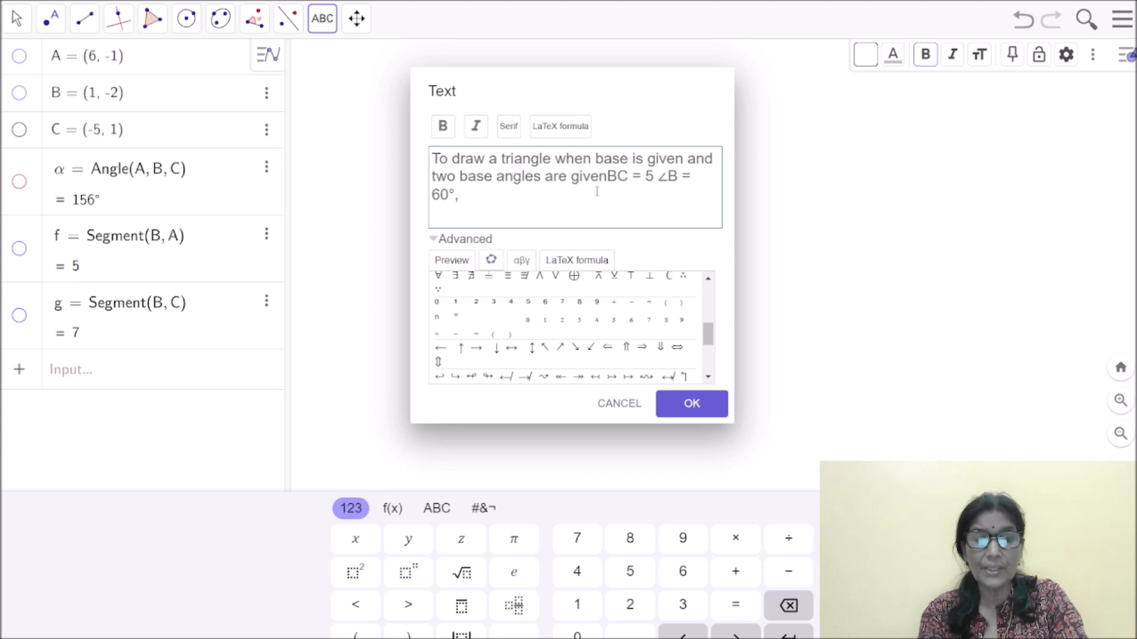
Add "∠C=65" after the comma in the text, taking the angle sign from the symbol list.
{"action": "left_click", "coordinate": [707, 369]}
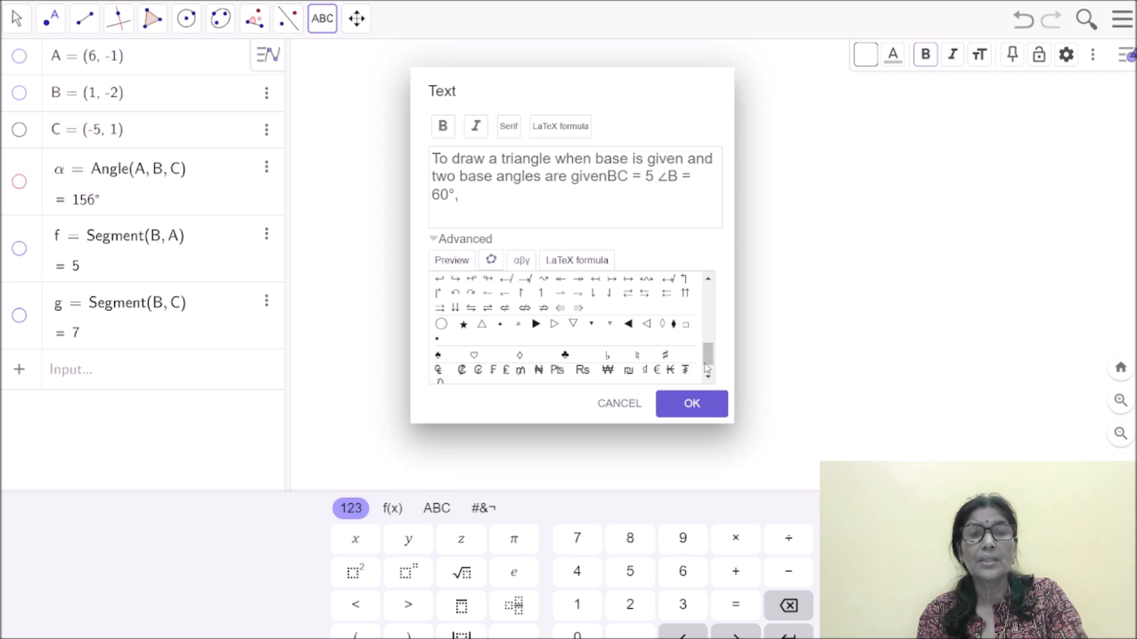
{"action": "left_click", "coordinate": [709, 301]}
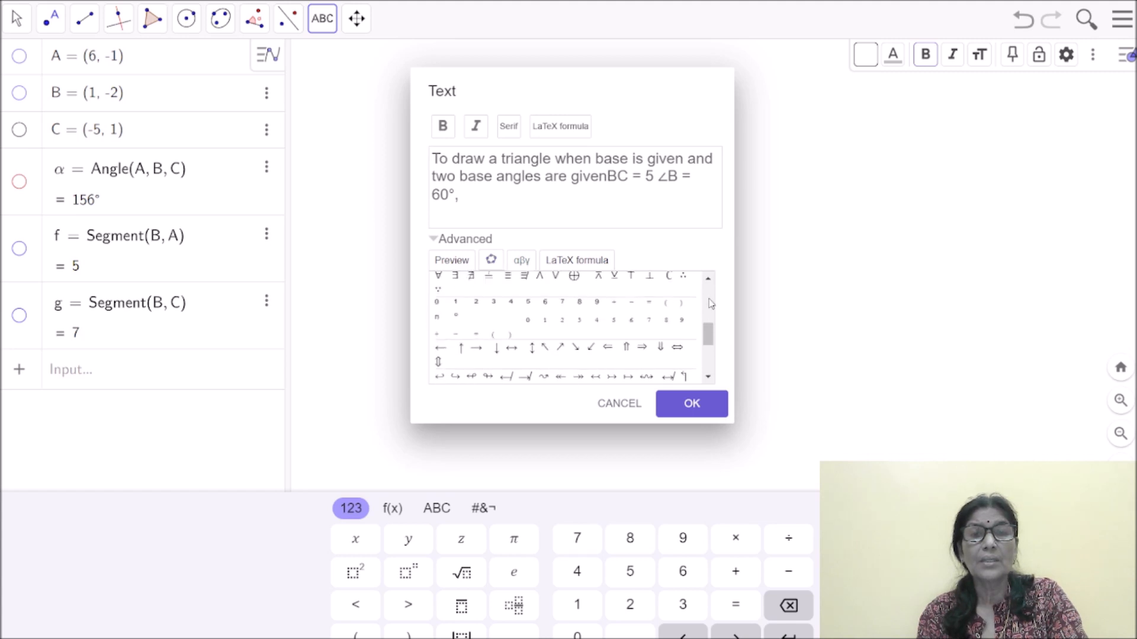
{"action": "left_click", "coordinate": [709, 302]}
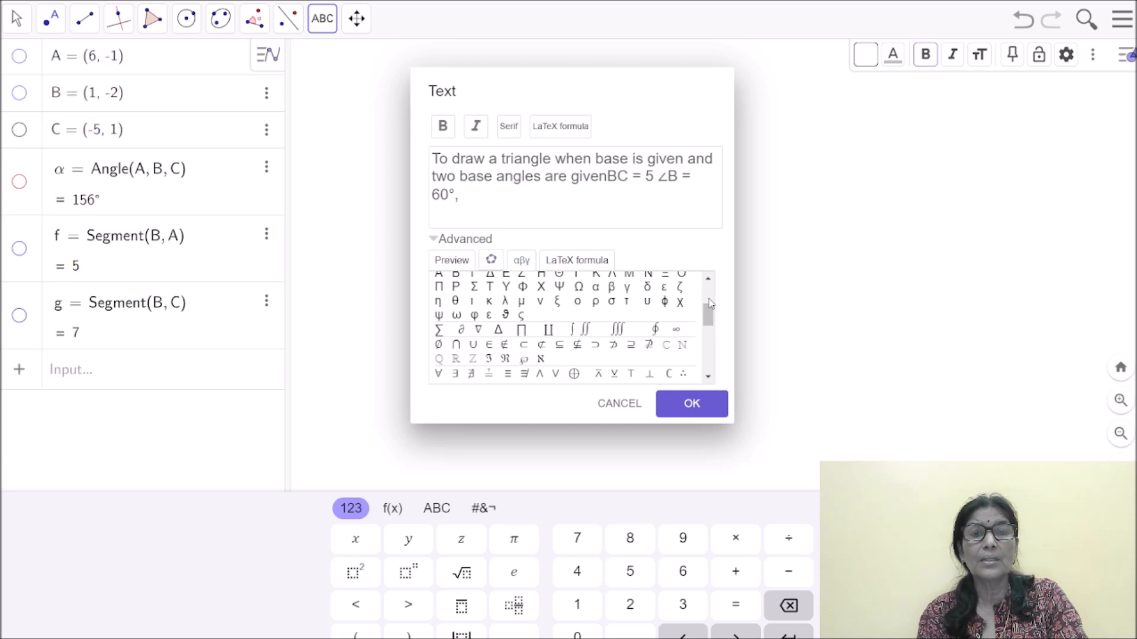
{"action": "left_click", "coordinate": [708, 290]}
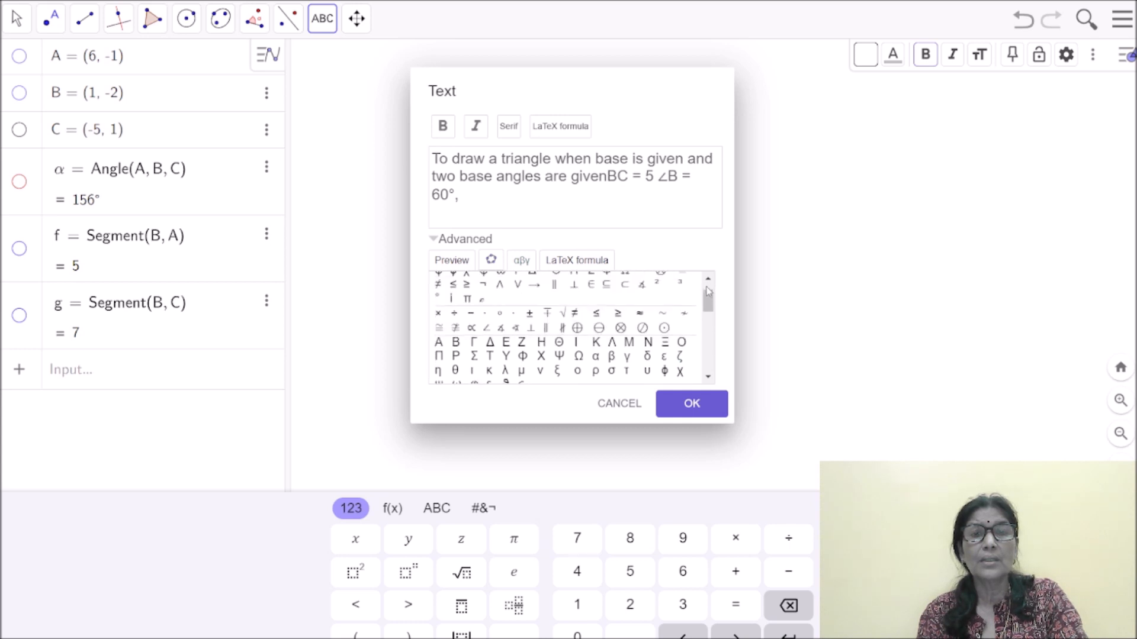
{"action": "left_click", "coordinate": [708, 290]}
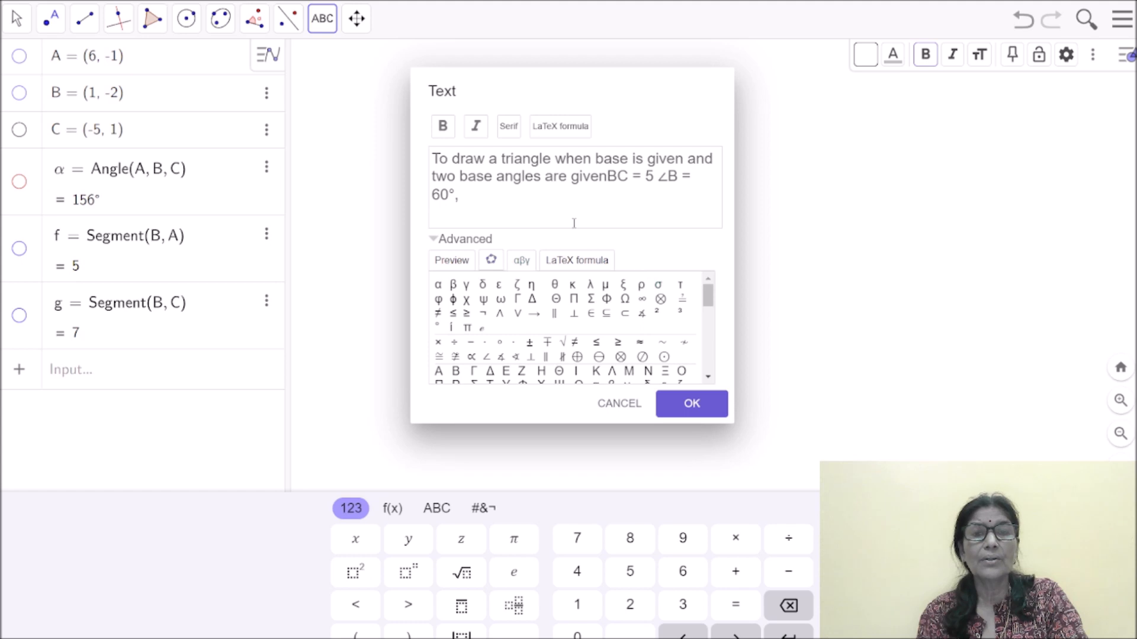
{"action": "left_click", "coordinate": [487, 358]}
{"action": "type", "text": "C=6"}
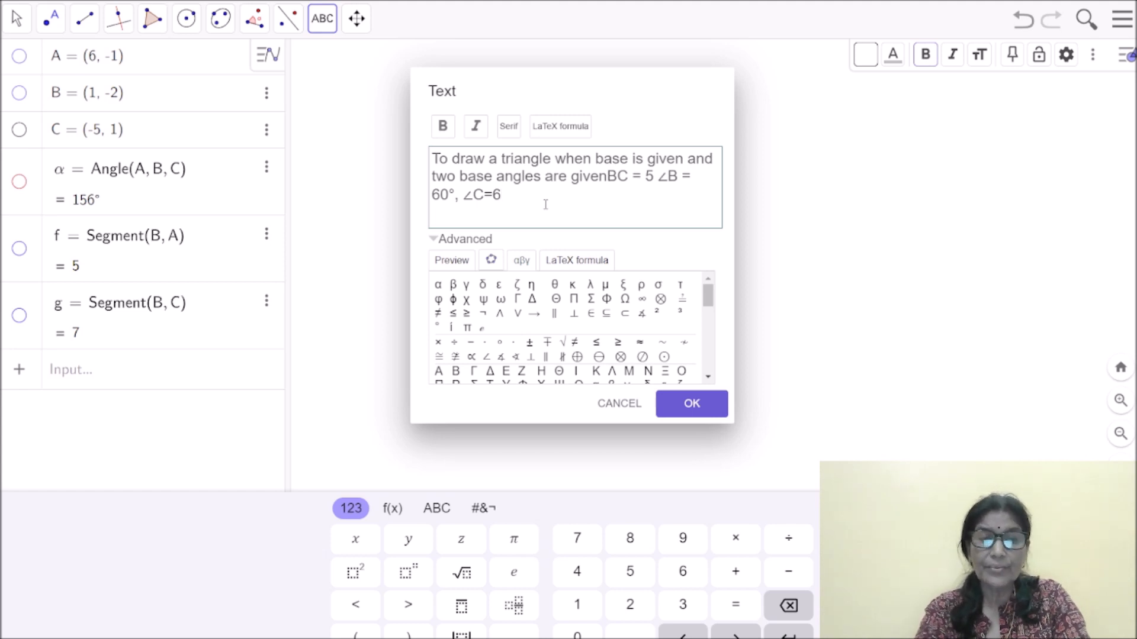
{"action": "type", "text": "5"}
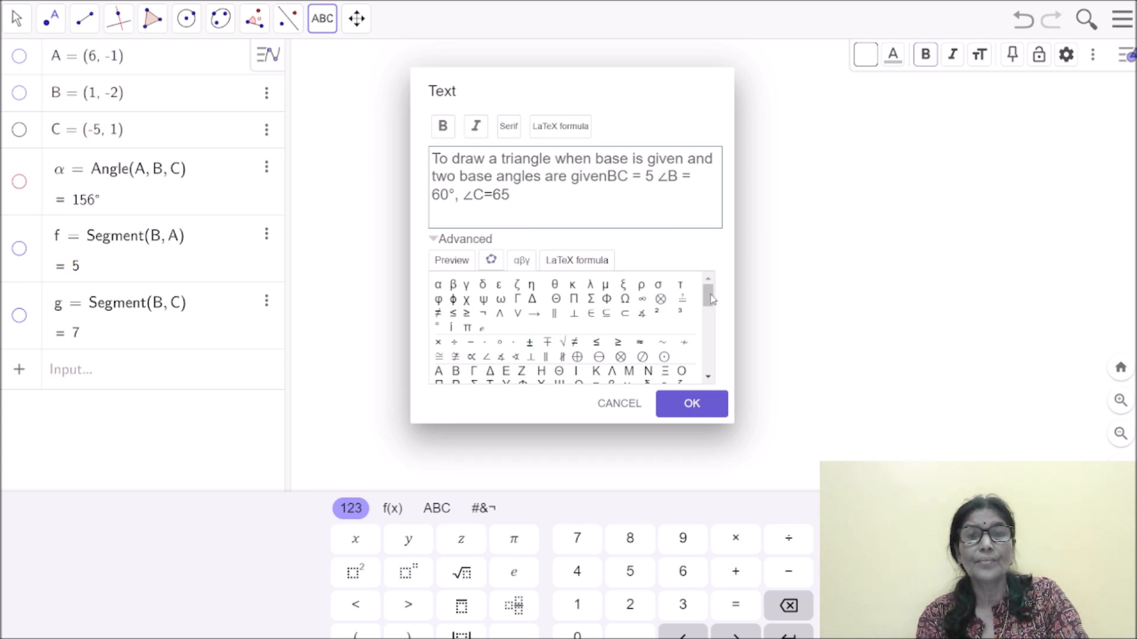
Append the raised degree sign from the symbol list after "∠C=65" and place the finished text.
{"action": "left_click", "coordinate": [711, 344]}
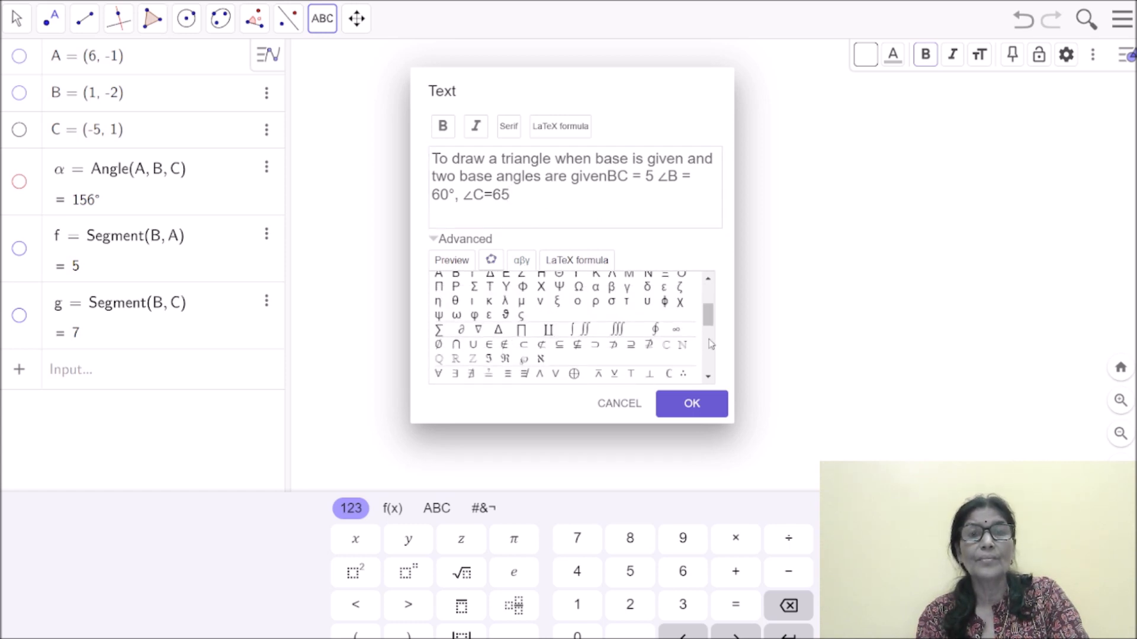
{"action": "left_click", "coordinate": [711, 345]}
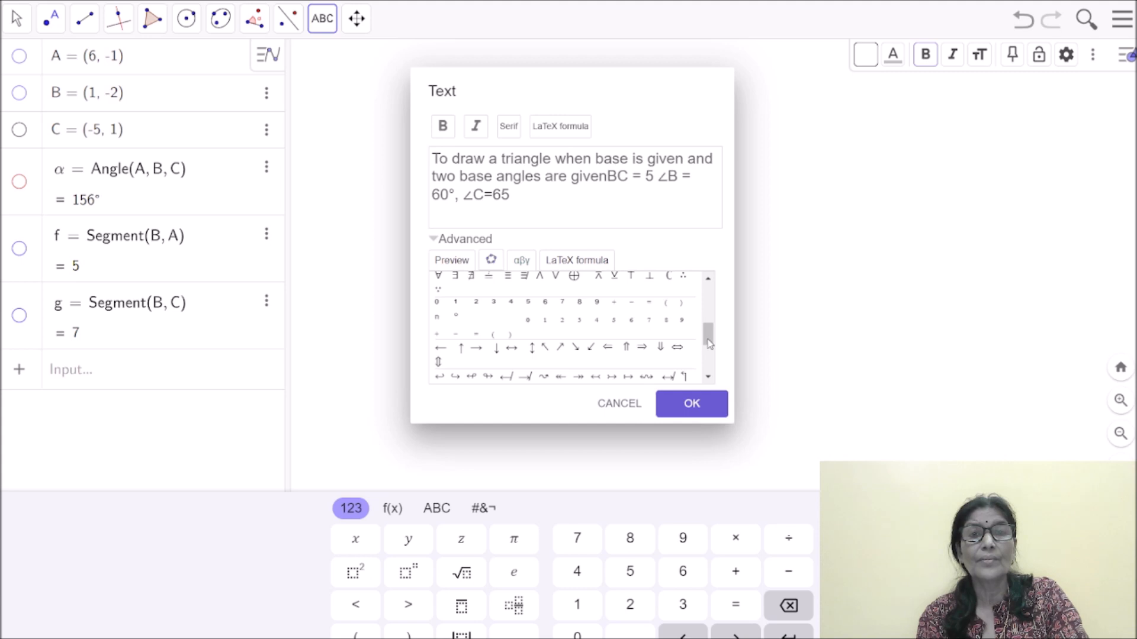
{"action": "left_click", "coordinate": [457, 317]}
{"action": "left_click", "coordinate": [667, 413]}
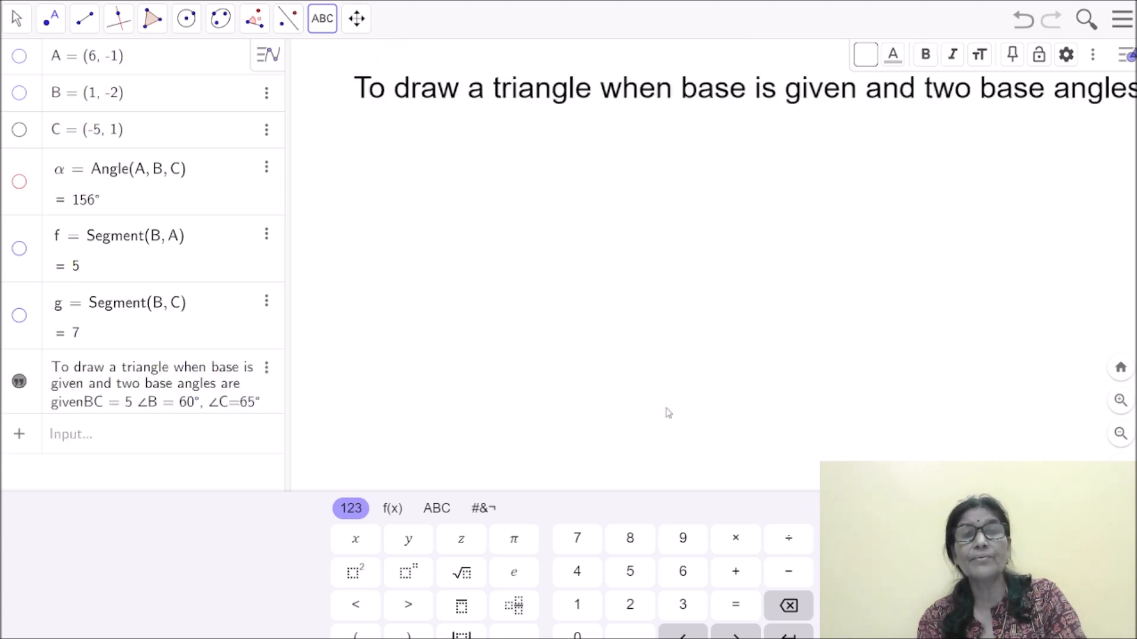
Set the problem statement's font size to Small in its settings and discard the empty new text.
{"action": "left_click", "coordinate": [608, 106]}
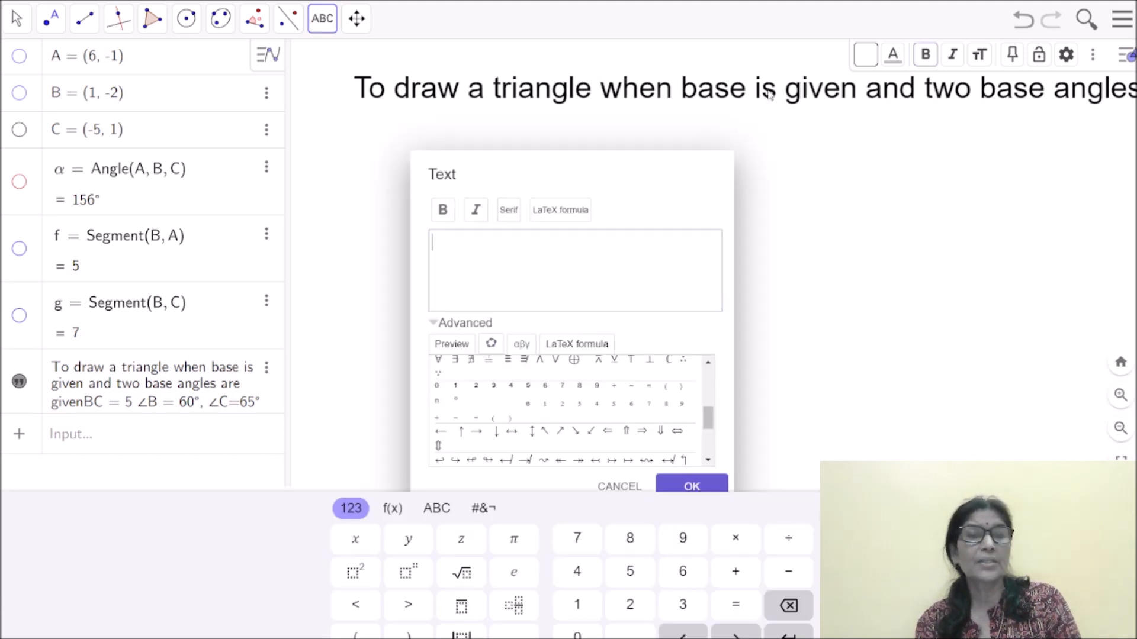
{"action": "left_click", "coordinate": [267, 369]}
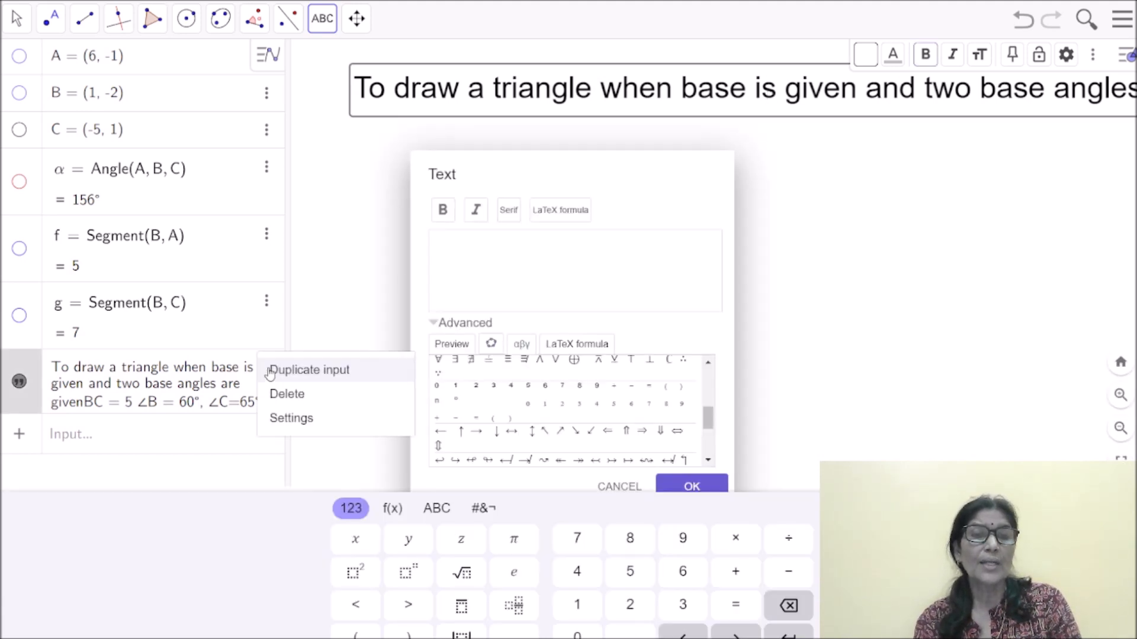
{"action": "left_click", "coordinate": [284, 428]}
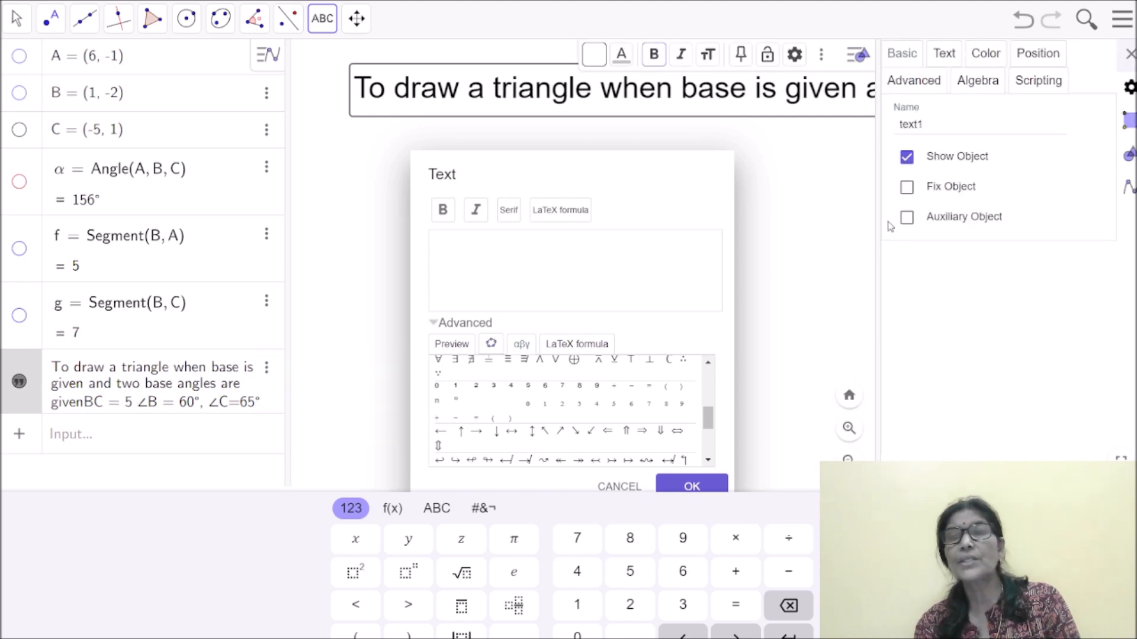
{"action": "left_click", "coordinate": [946, 54]}
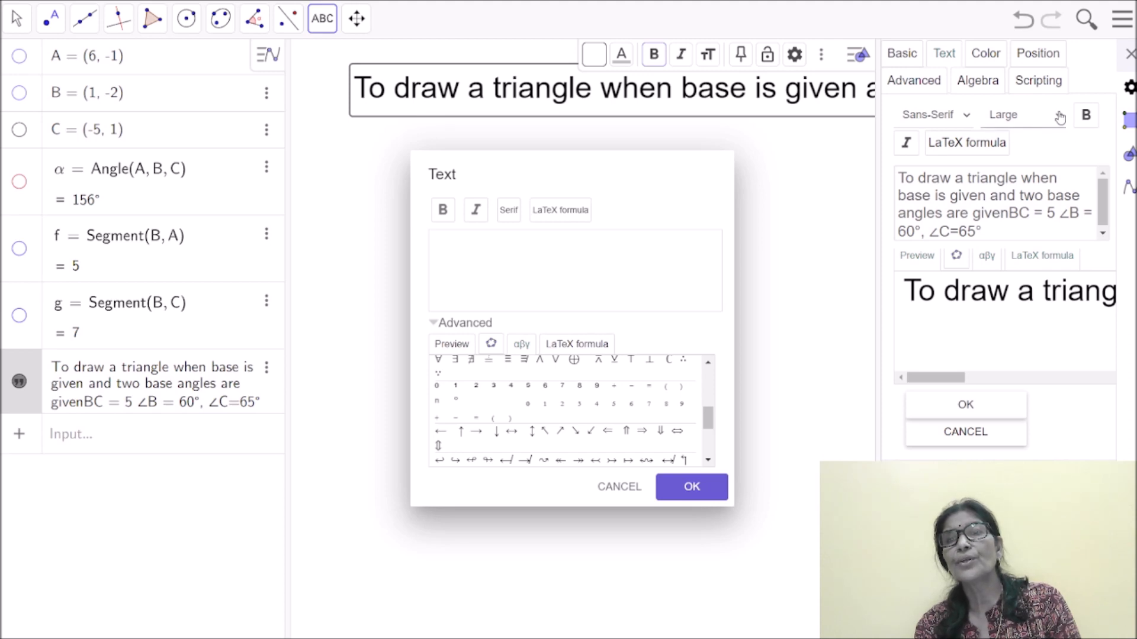
{"action": "left_click", "coordinate": [1014, 166]}
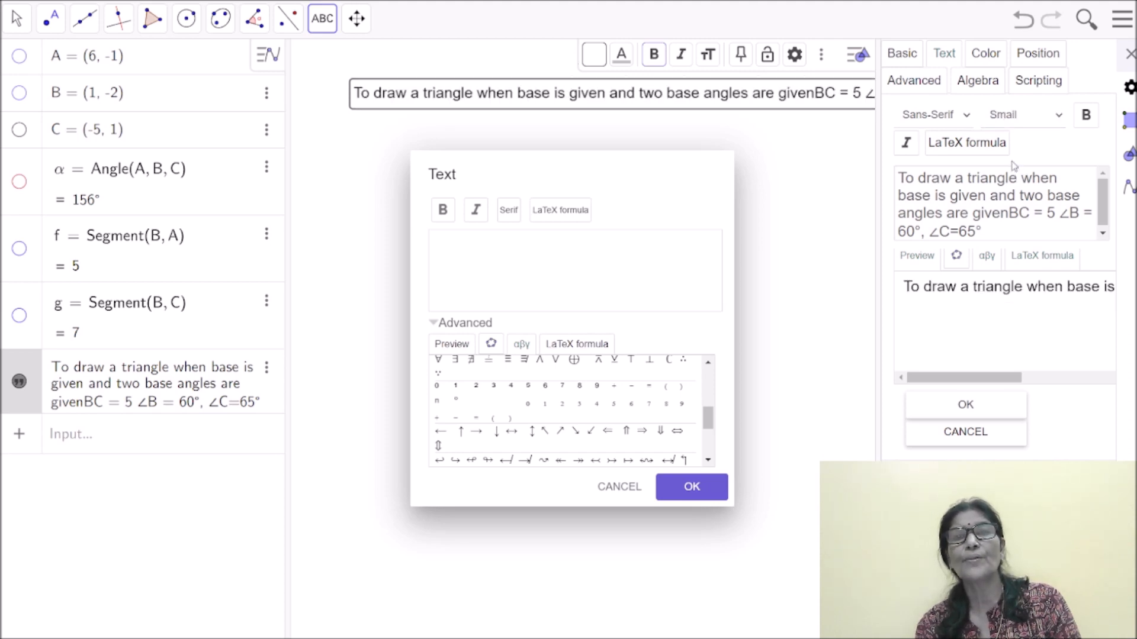
{"action": "left_click", "coordinate": [622, 487]}
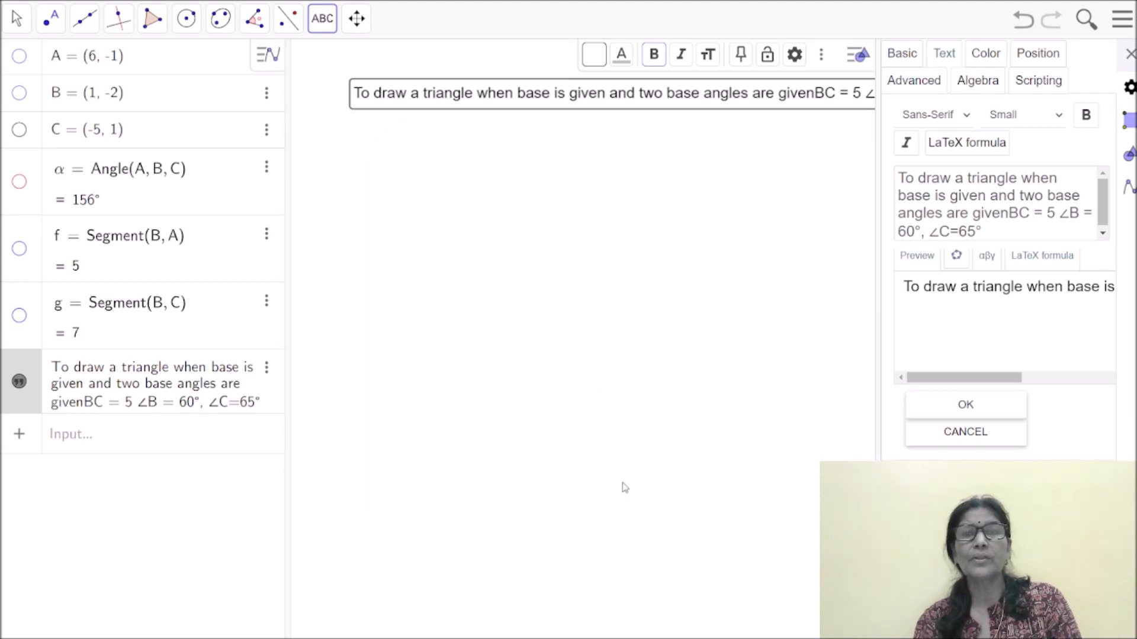
{"action": "left_click", "coordinate": [1128, 54]}
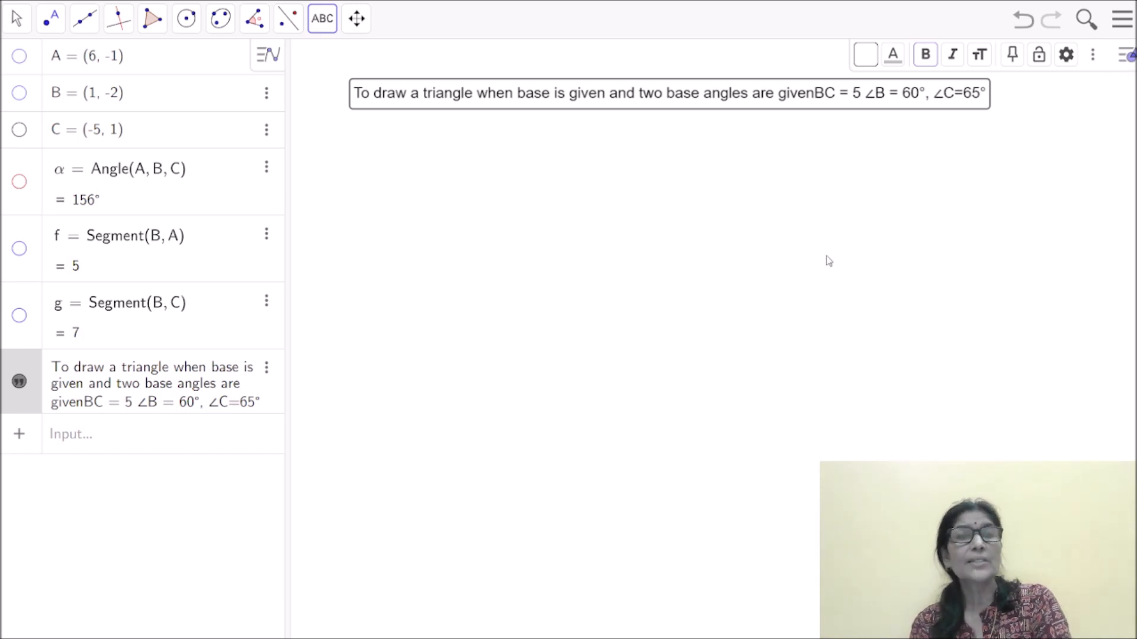
Draw a segment with a given length of 5 starting from a new point at (-3, -3).
{"action": "left_click", "coordinate": [89, 23]}
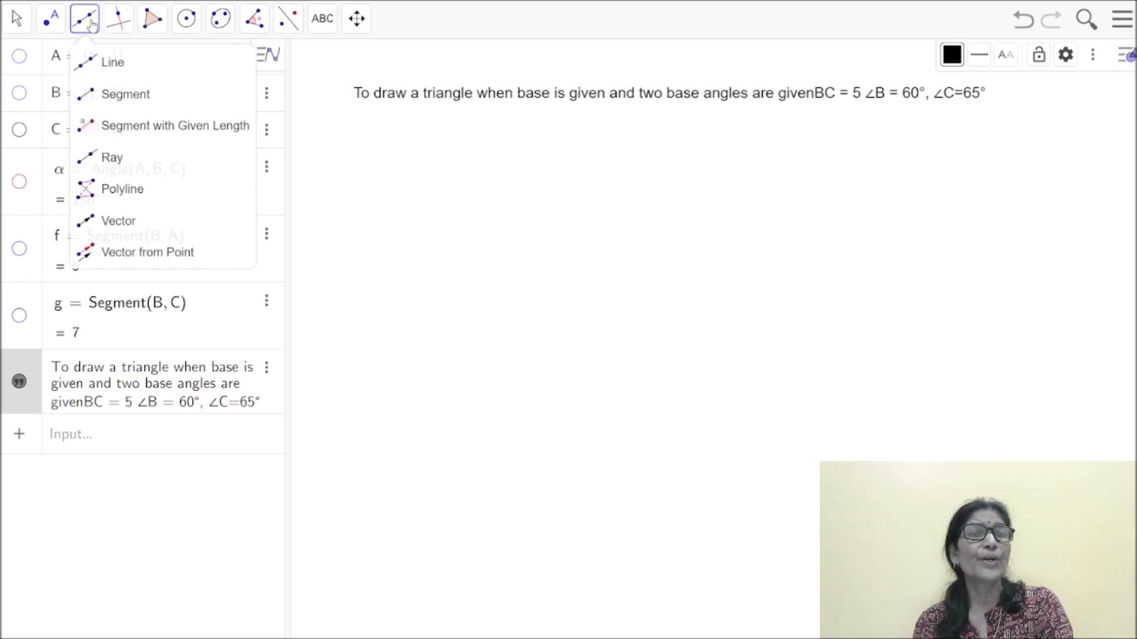
{"action": "left_click", "coordinate": [122, 129]}
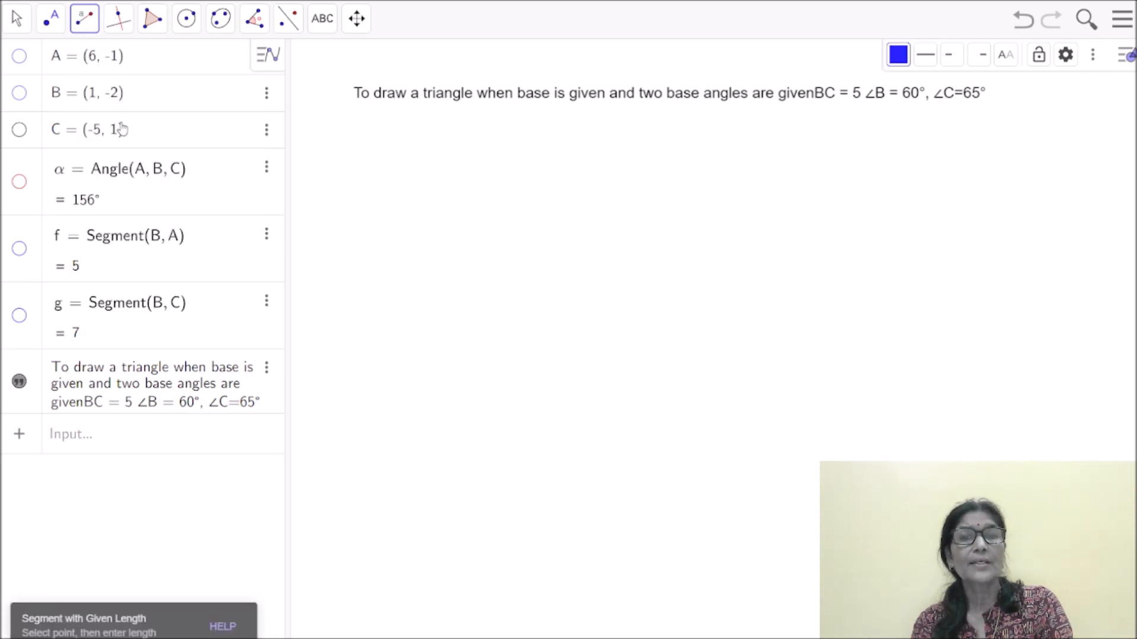
{"action": "left_click", "coordinate": [477, 418]}
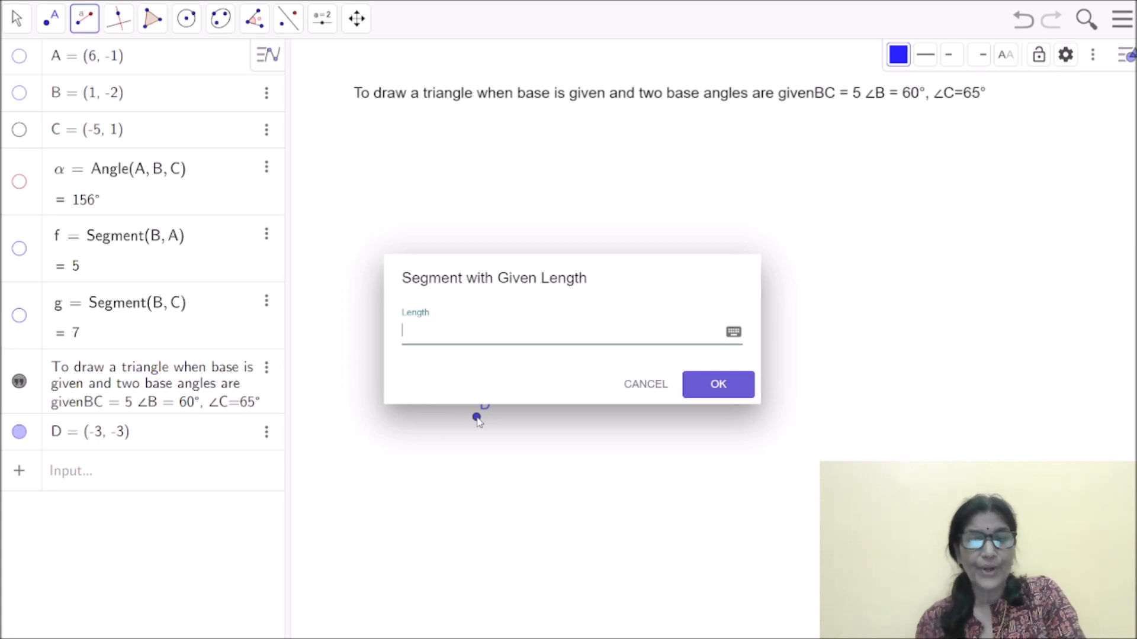
{"action": "type", "text": "5"}
{"action": "left_click", "coordinate": [732, 396]}
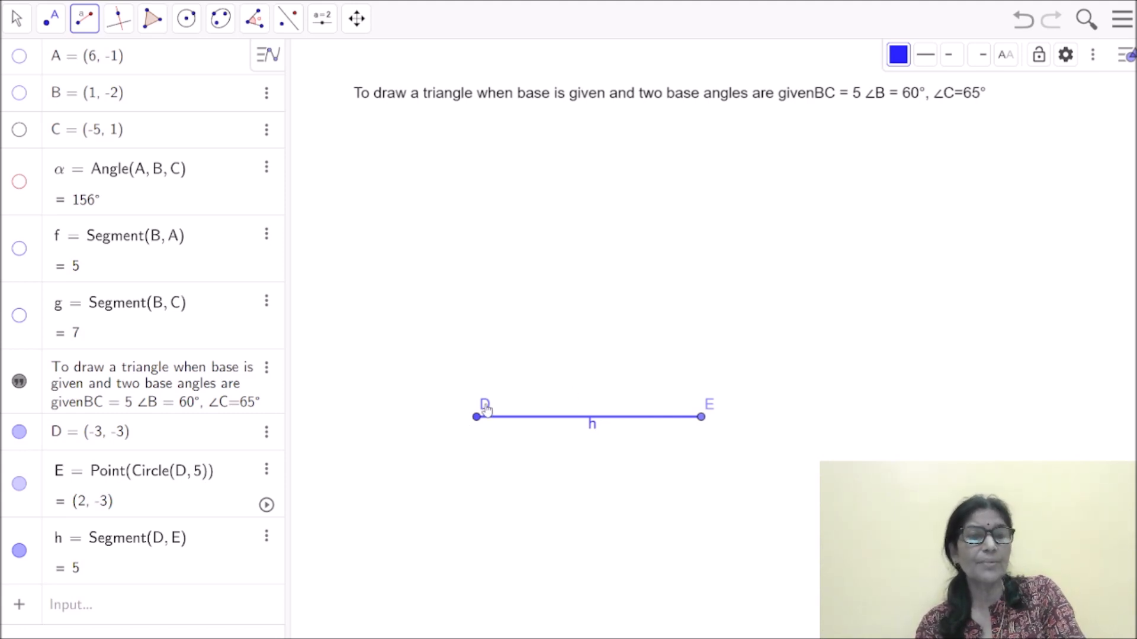
Rename the segment's starting point at (-3, -3) as B.
{"action": "left_click", "coordinate": [267, 432]}
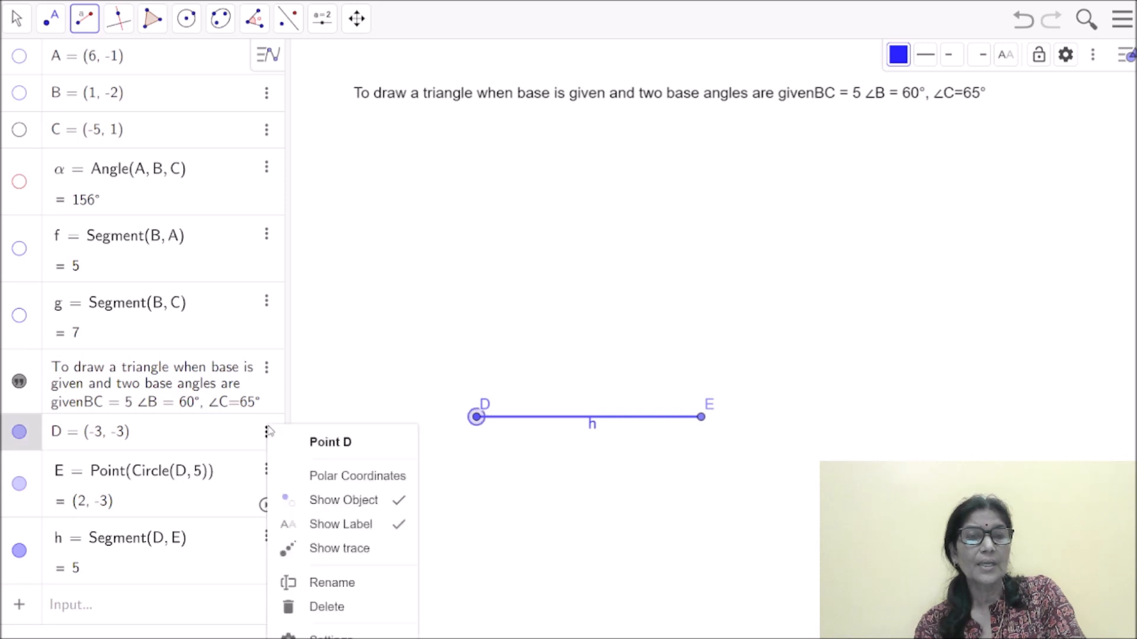
{"action": "left_click", "coordinate": [332, 587]}
{"action": "key", "text": "BackSpace"}
{"action": "type", "text": "B"}
{"action": "left_click", "coordinate": [716, 384]}
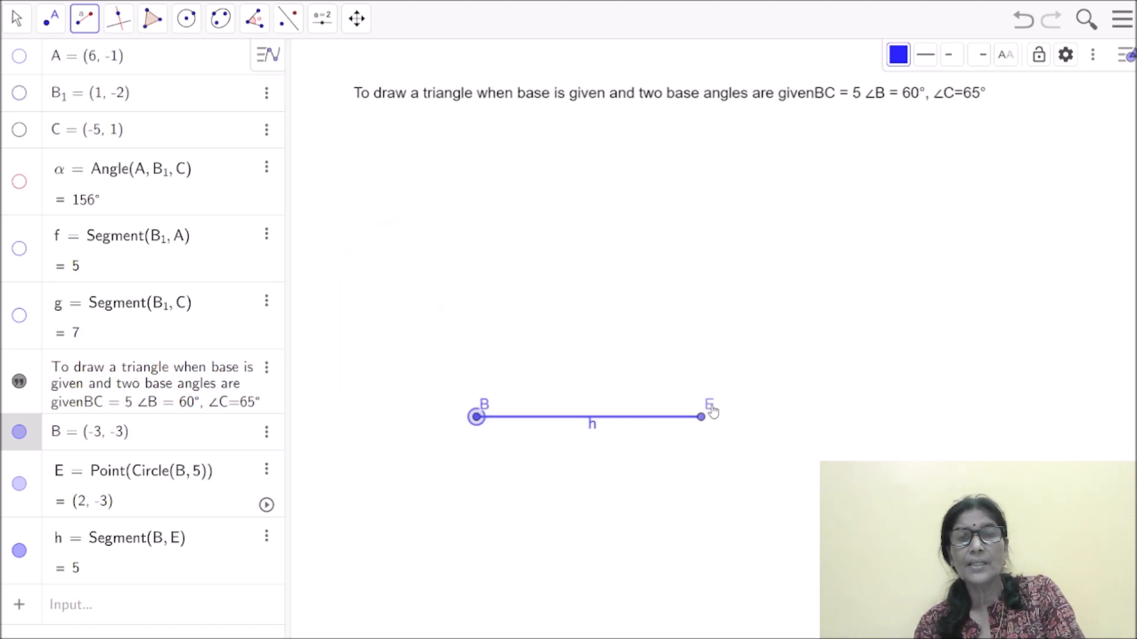
Rename the segment's other endpoint, at (2, -3), as C.
{"action": "right_click", "coordinate": [713, 411]}
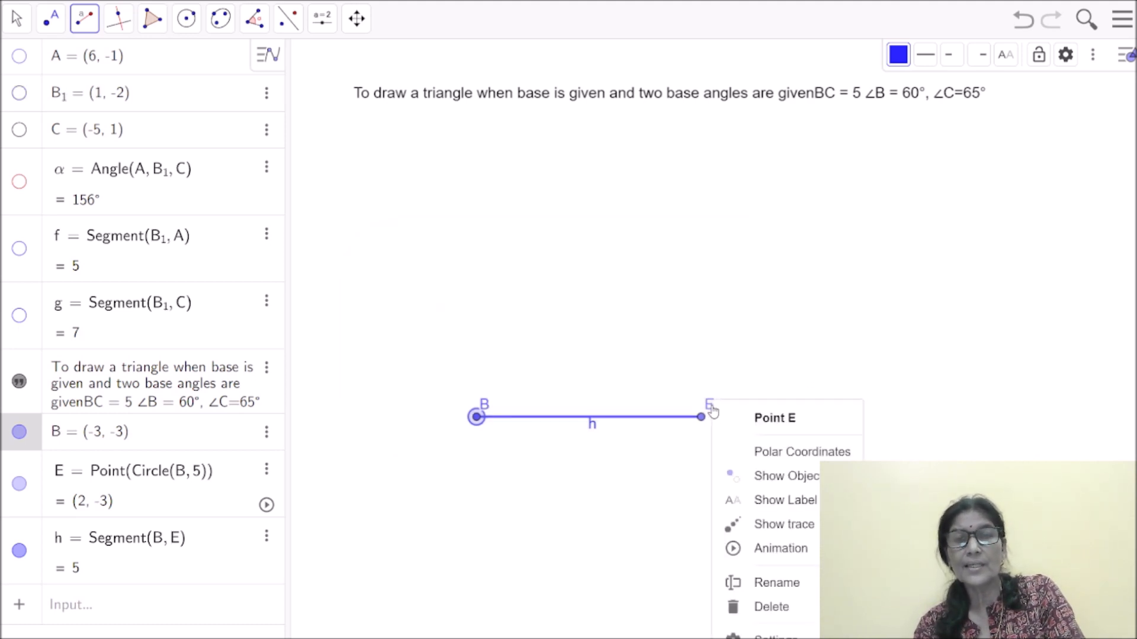
{"action": "left_click", "coordinate": [788, 588]}
{"action": "key", "text": "BackSpace"}
{"action": "type", "text": "C"}
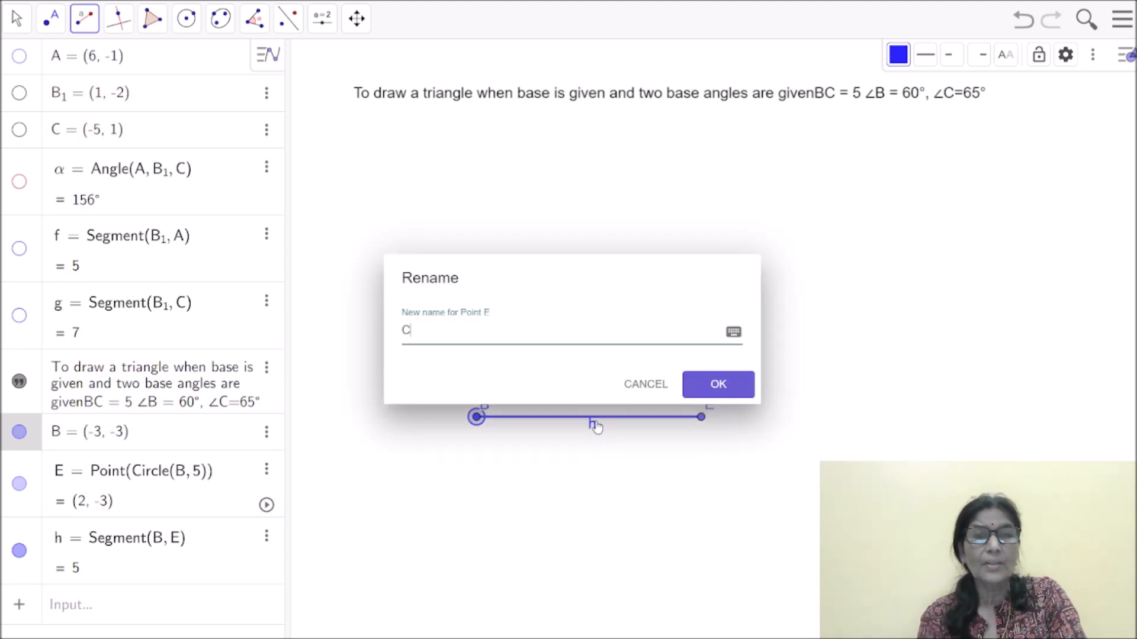
{"action": "left_click", "coordinate": [721, 386]}
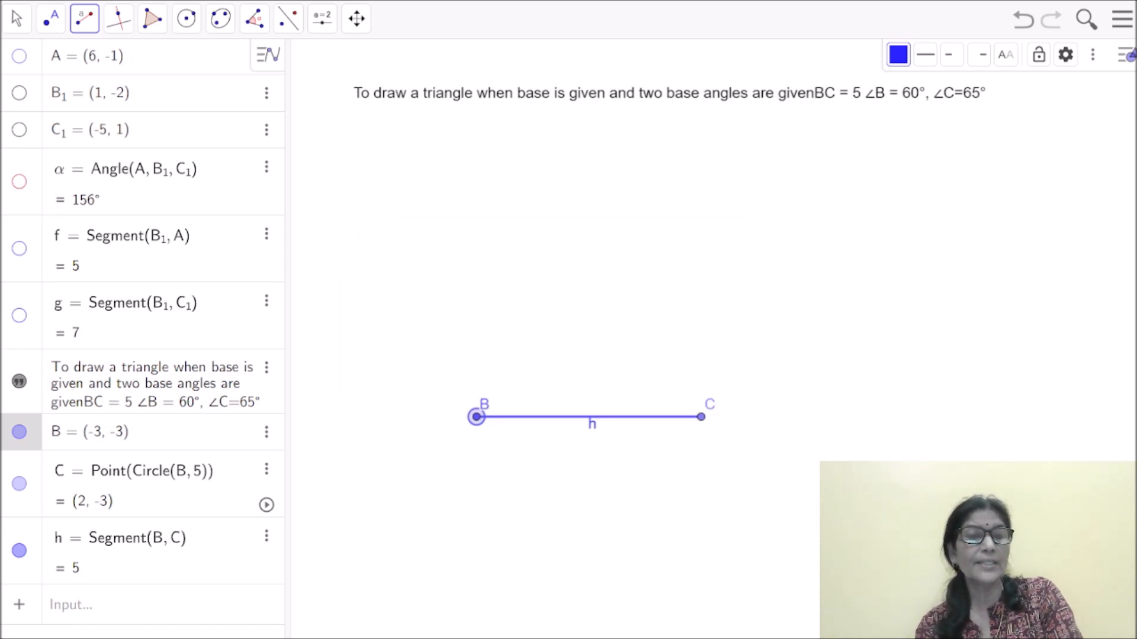
Change the name of the segment between B and C to BC in its settings, and close them.
{"action": "left_click", "coordinate": [267, 538]}
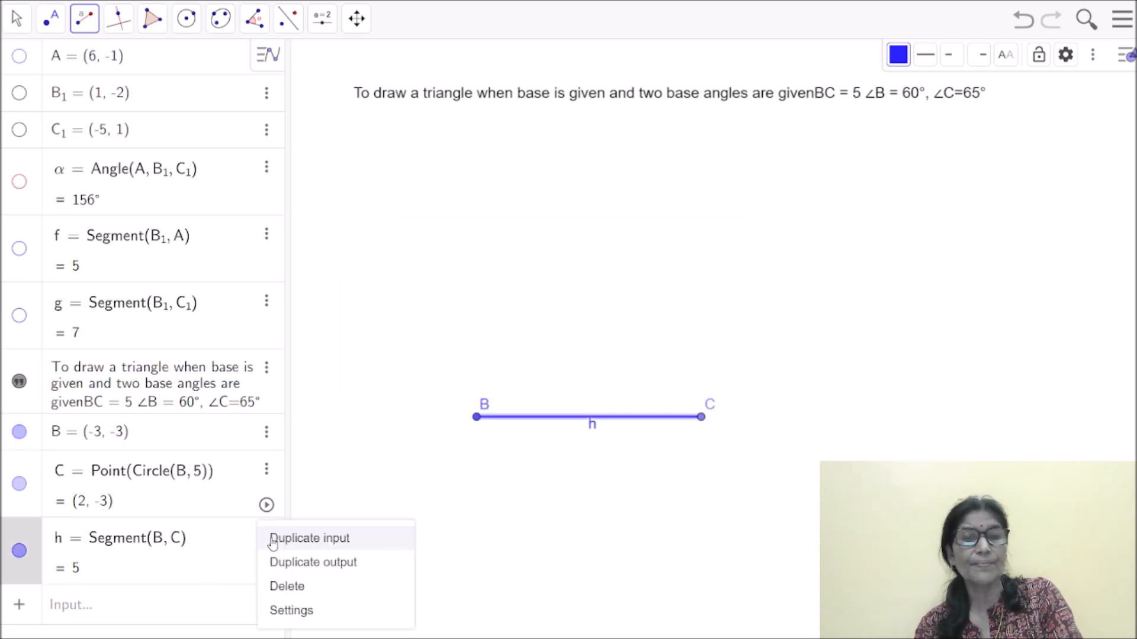
{"action": "left_click", "coordinate": [291, 610]}
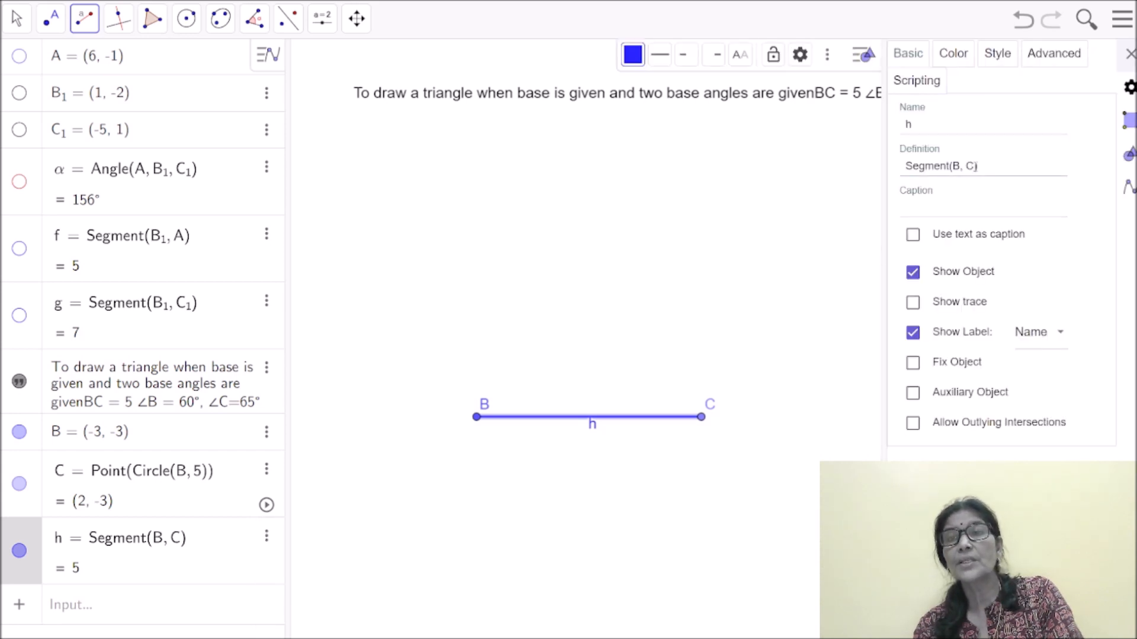
{"action": "left_click", "coordinate": [921, 125]}
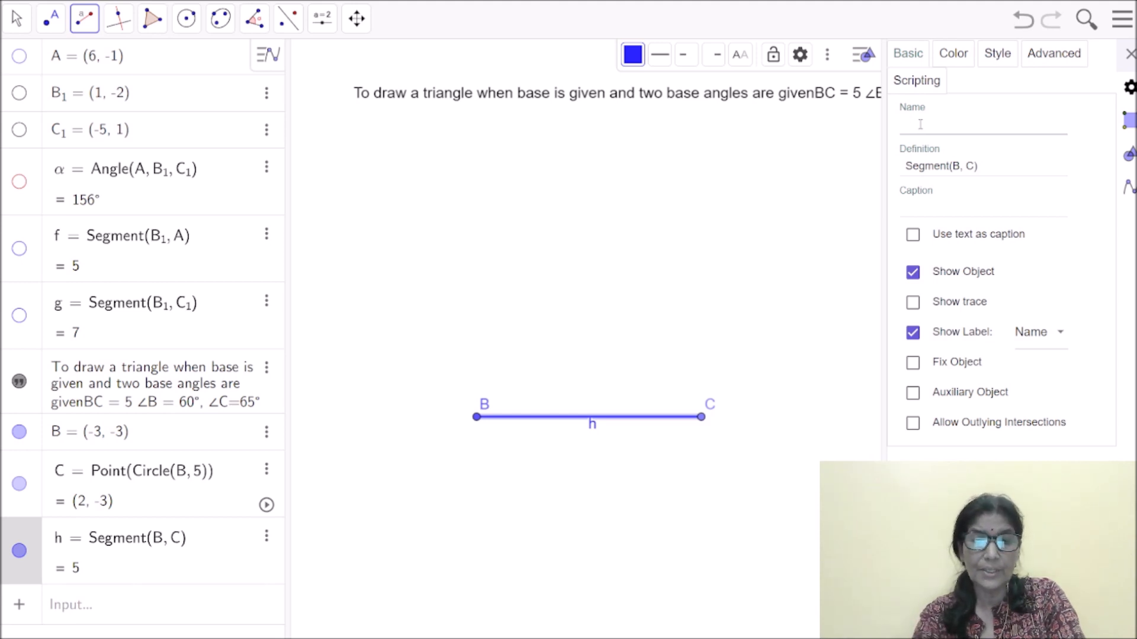
{"action": "type", "text": "BC"}
{"action": "key", "text": "Return"}
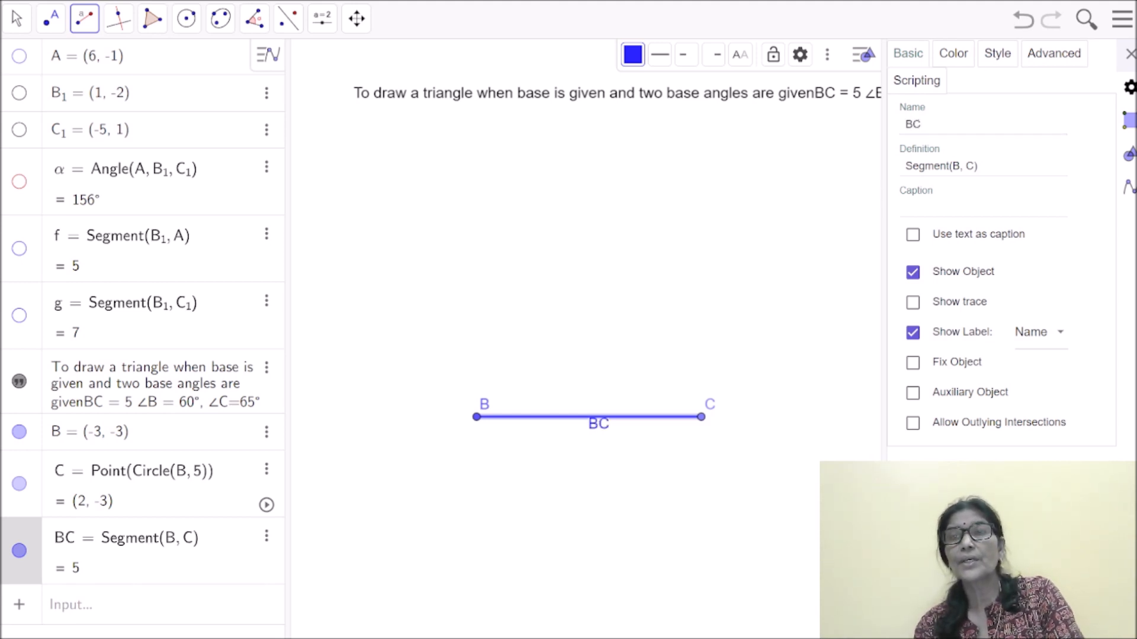
{"action": "left_click", "coordinate": [1130, 54]}
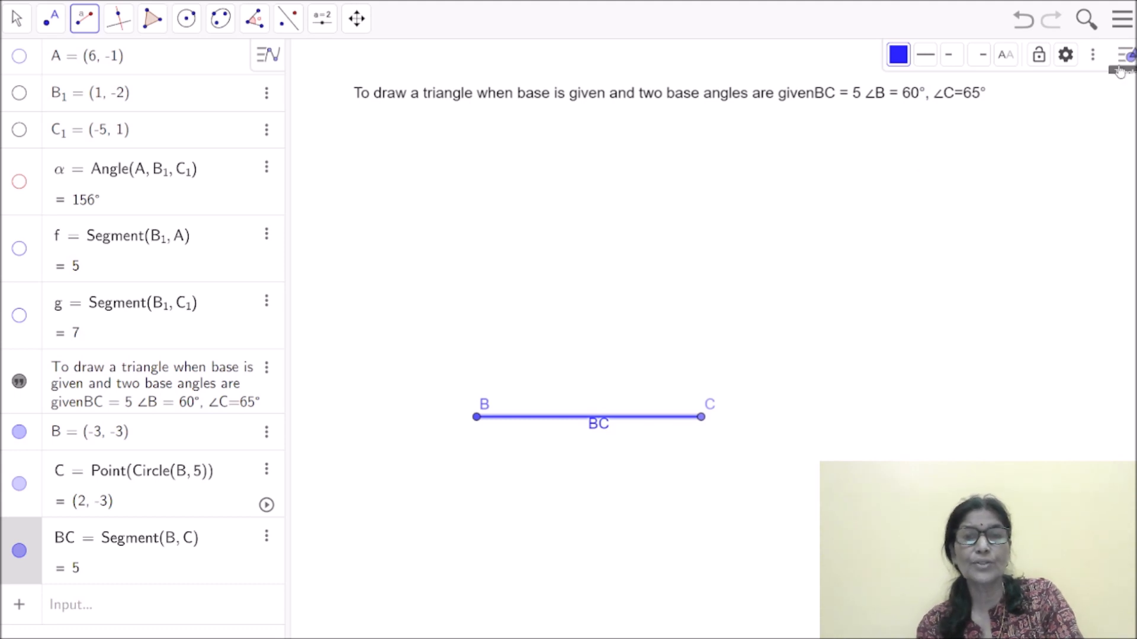
Try to rename the segment between B and C as 5.
{"action": "right_click", "coordinate": [597, 426]}
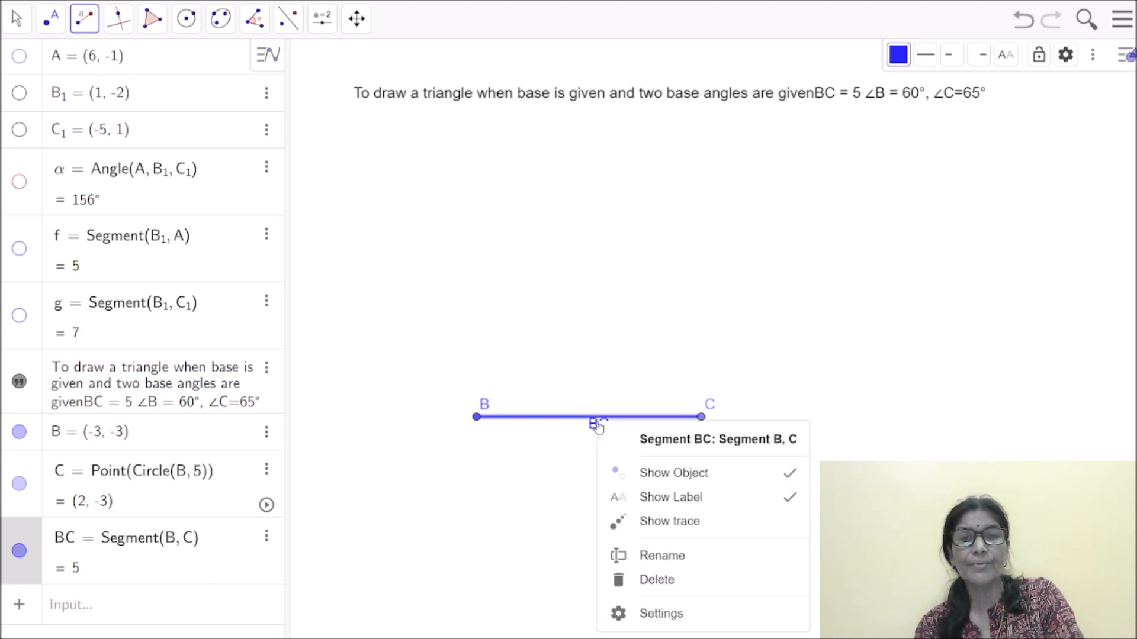
{"action": "left_click", "coordinate": [658, 559]}
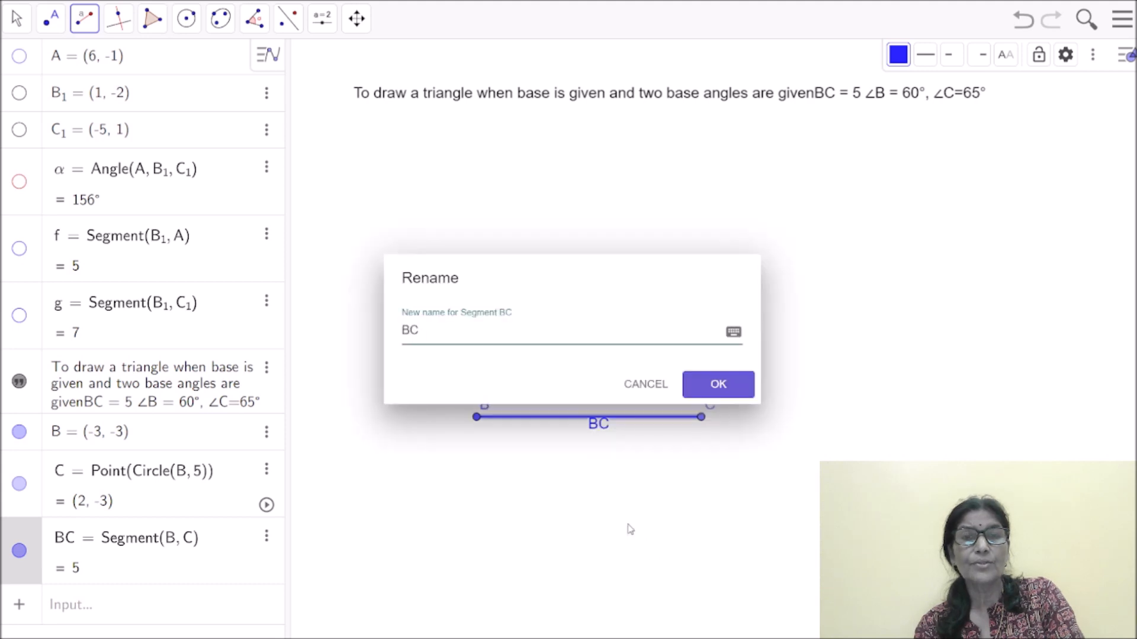
{"action": "key", "text": "BackSpace"}
{"action": "key", "text": "BackSpace"}
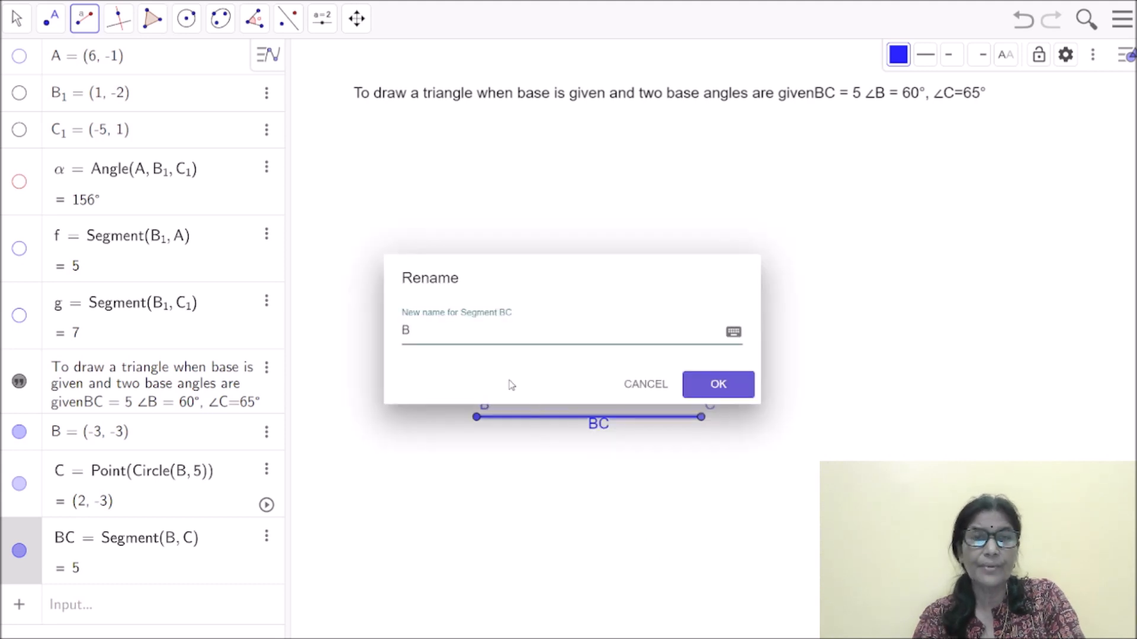
{"action": "type", "text": "5"}
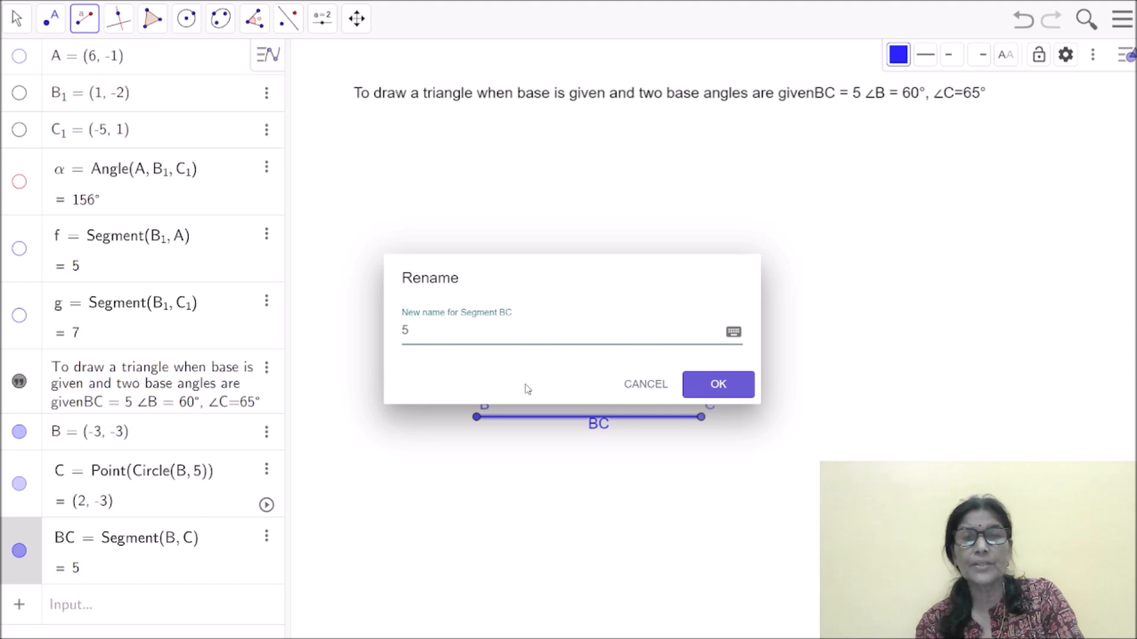
{"action": "left_click", "coordinate": [718, 385]}
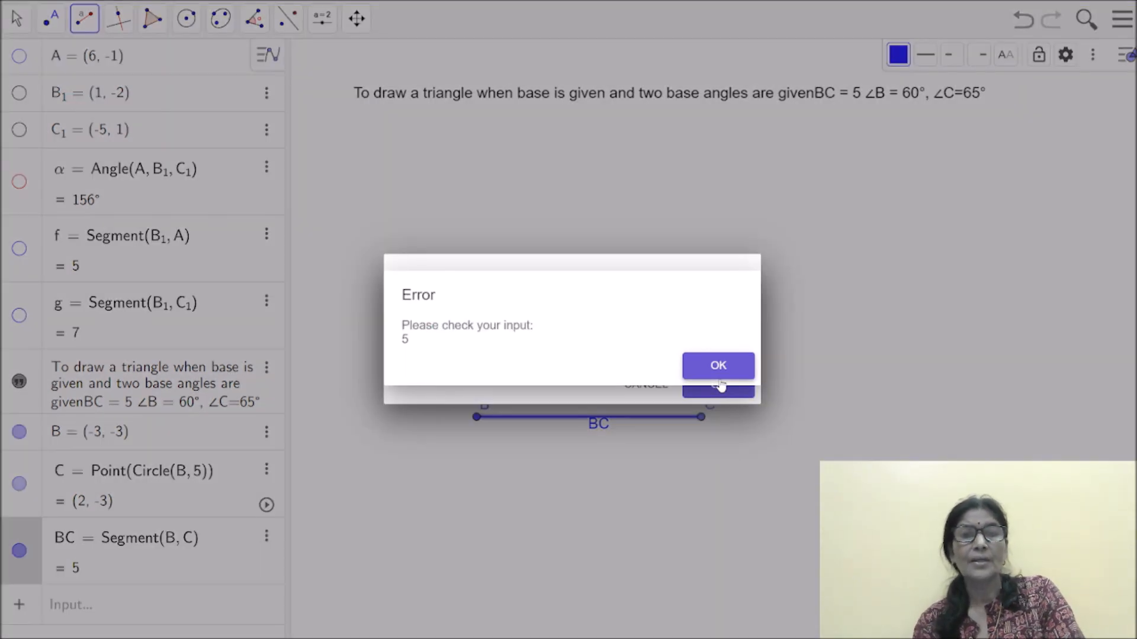
{"action": "left_click", "coordinate": [718, 365]}
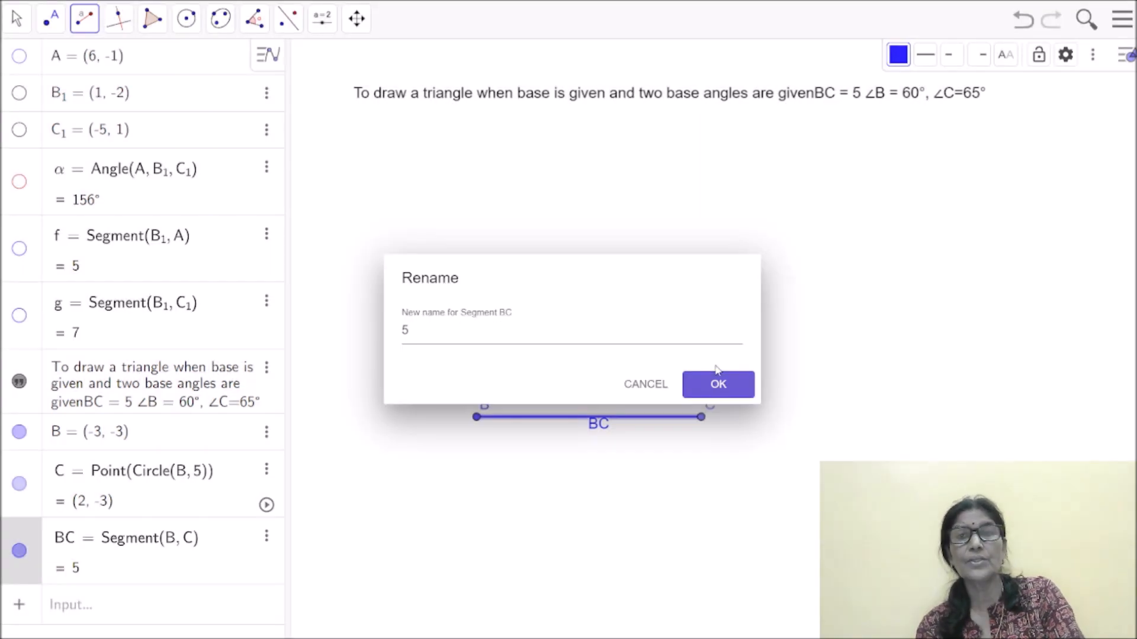
{"action": "left_click", "coordinate": [650, 386]}
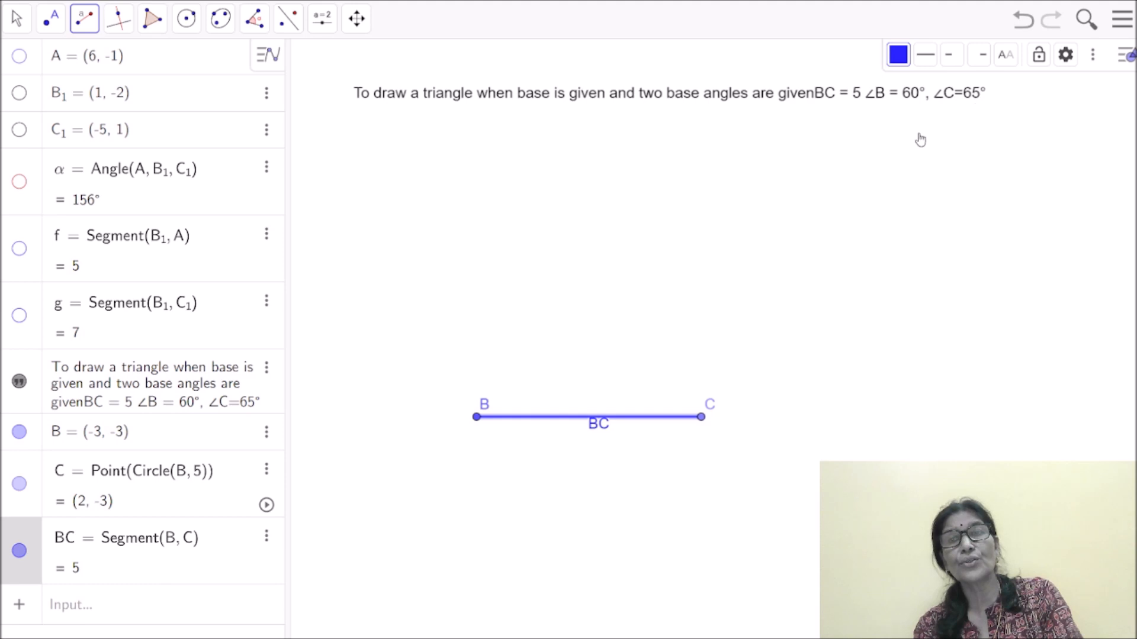
{"action": "left_click", "coordinate": [701, 419]}
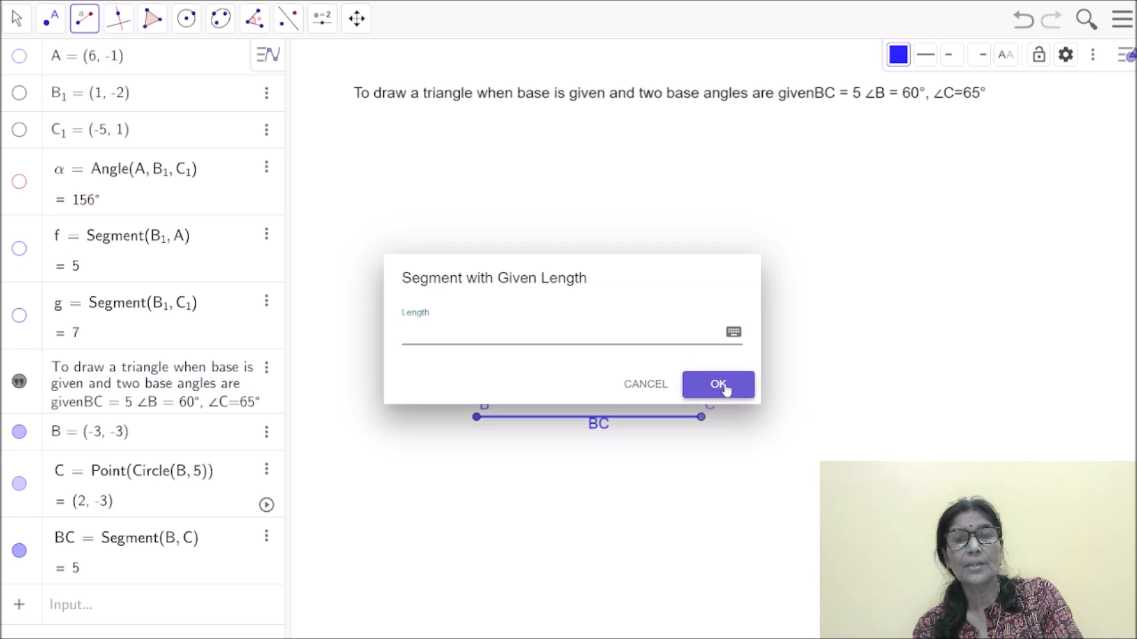
{"action": "left_click", "coordinate": [656, 385]}
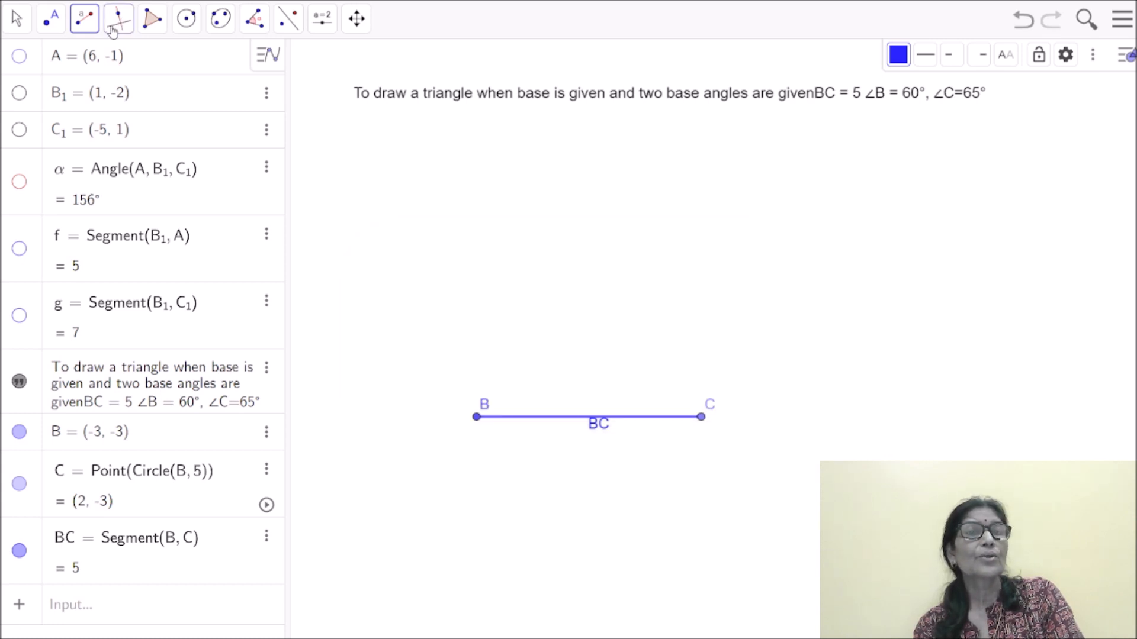
Construct a 60° counterclockwise angle of given size with leg point C and vertex B.
{"action": "left_click", "coordinate": [254, 18]}
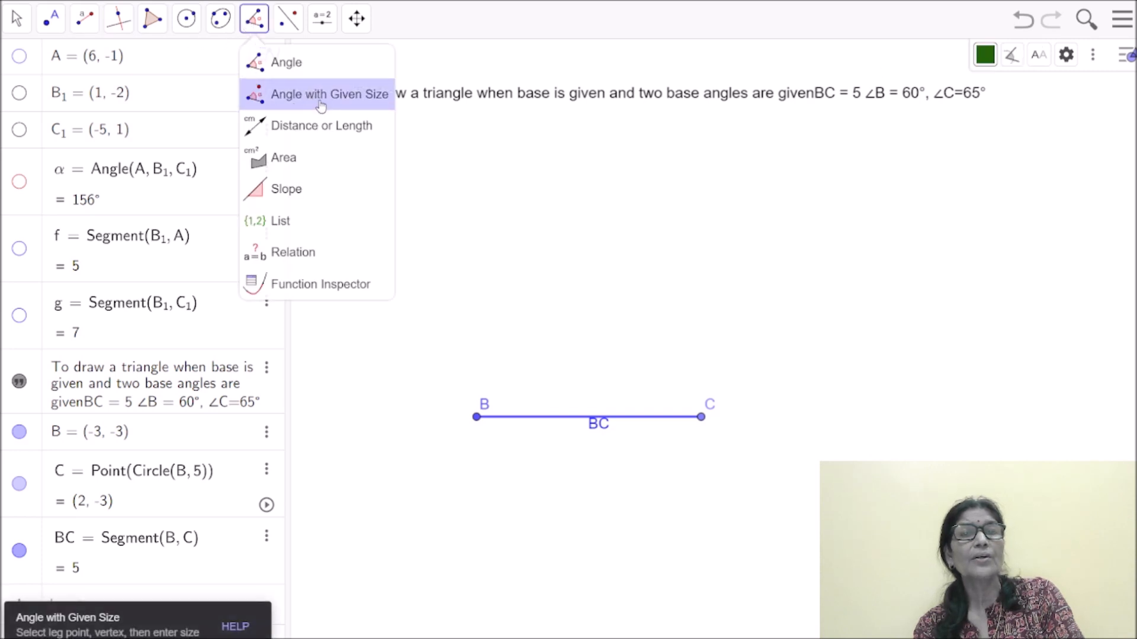
{"action": "left_click", "coordinate": [320, 95]}
{"action": "left_click", "coordinate": [653, 410]}
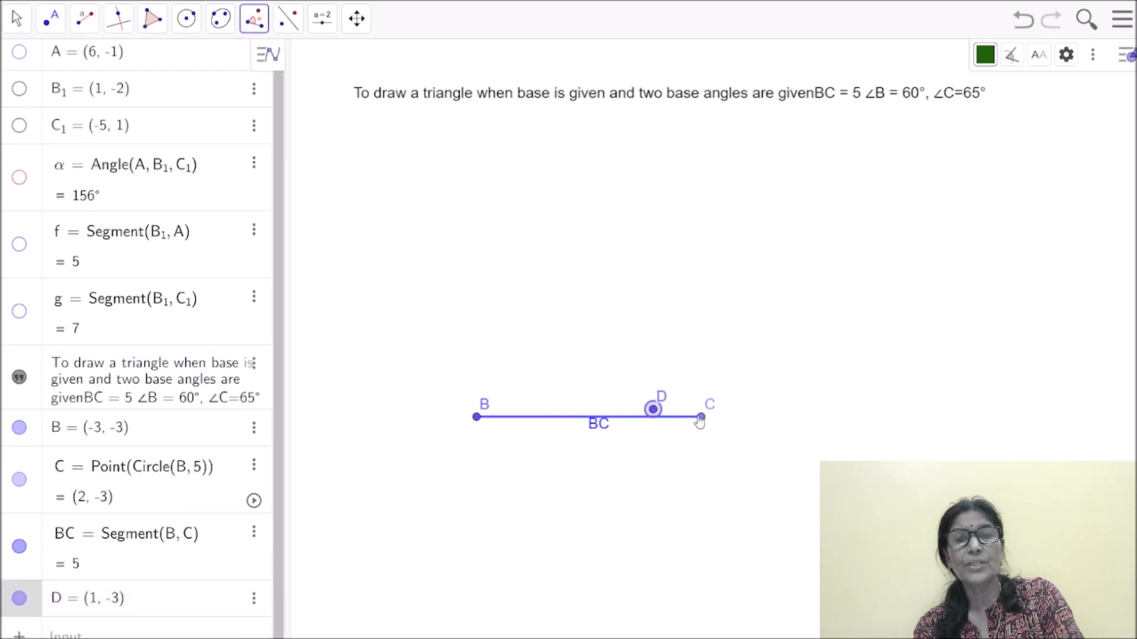
{"action": "key", "text": "ctrl+z"}
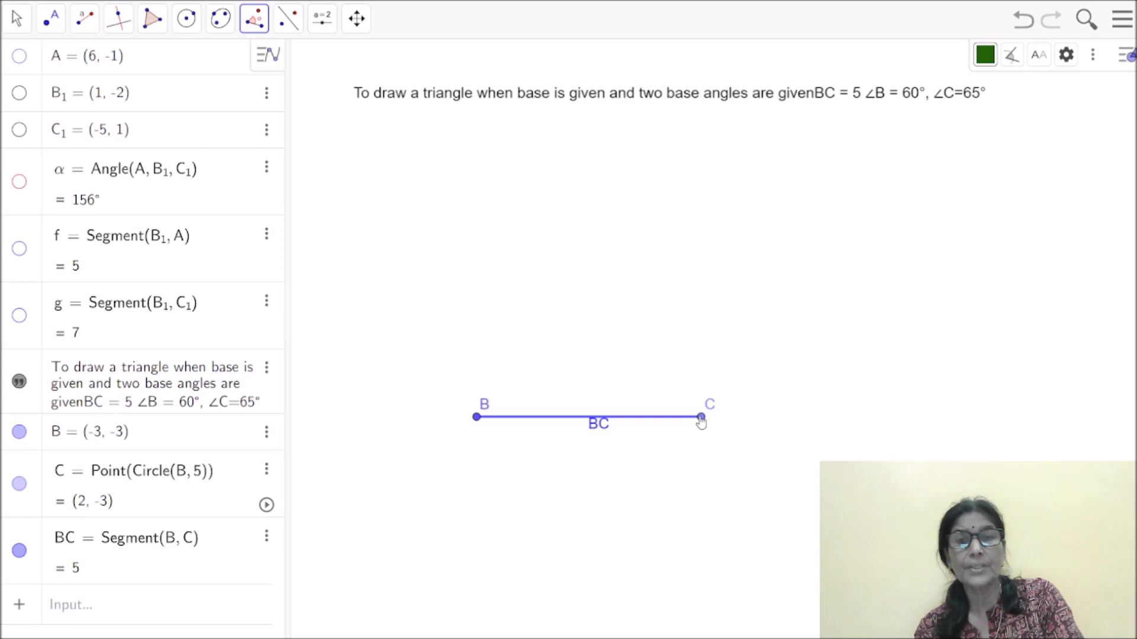
{"action": "left_click", "coordinate": [700, 418]}
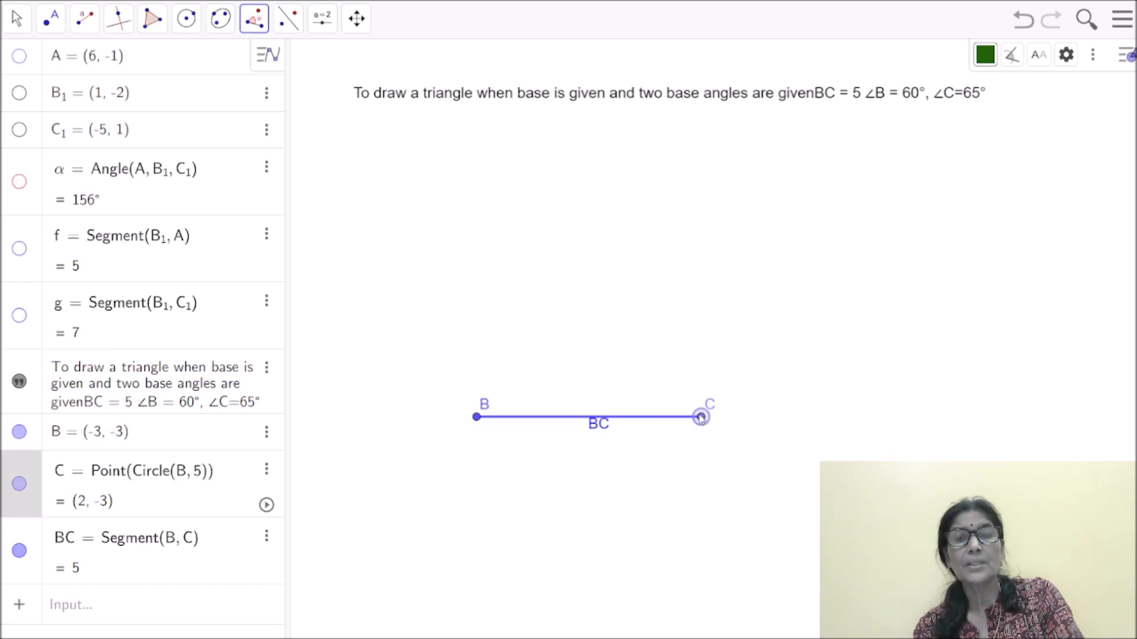
{"action": "left_click", "coordinate": [477, 418]}
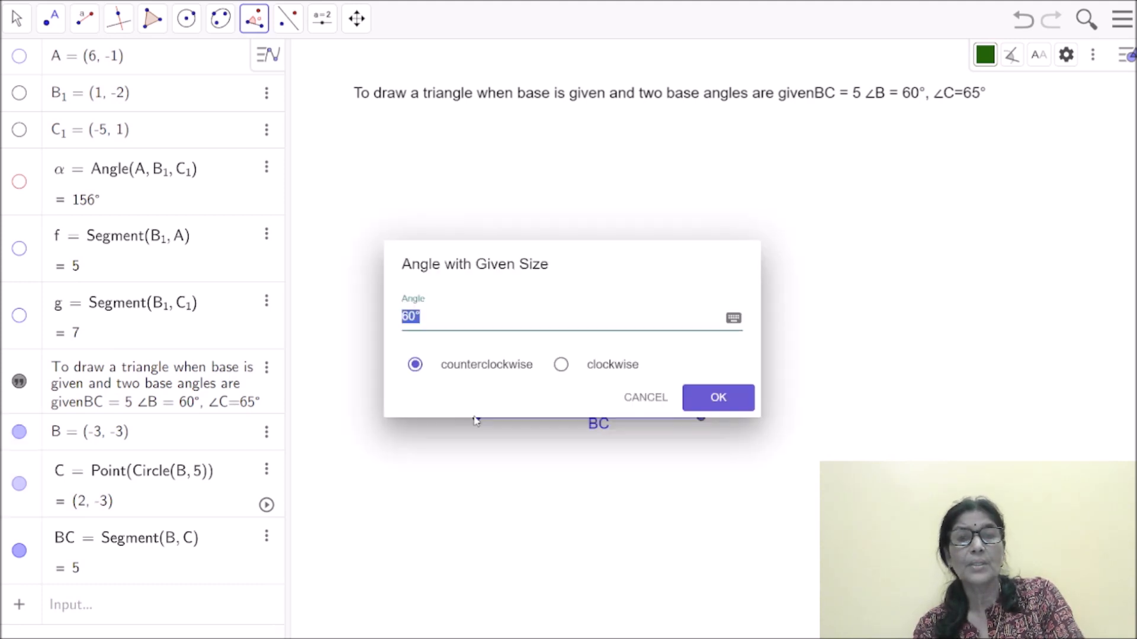
{"action": "left_click", "coordinate": [710, 408]}
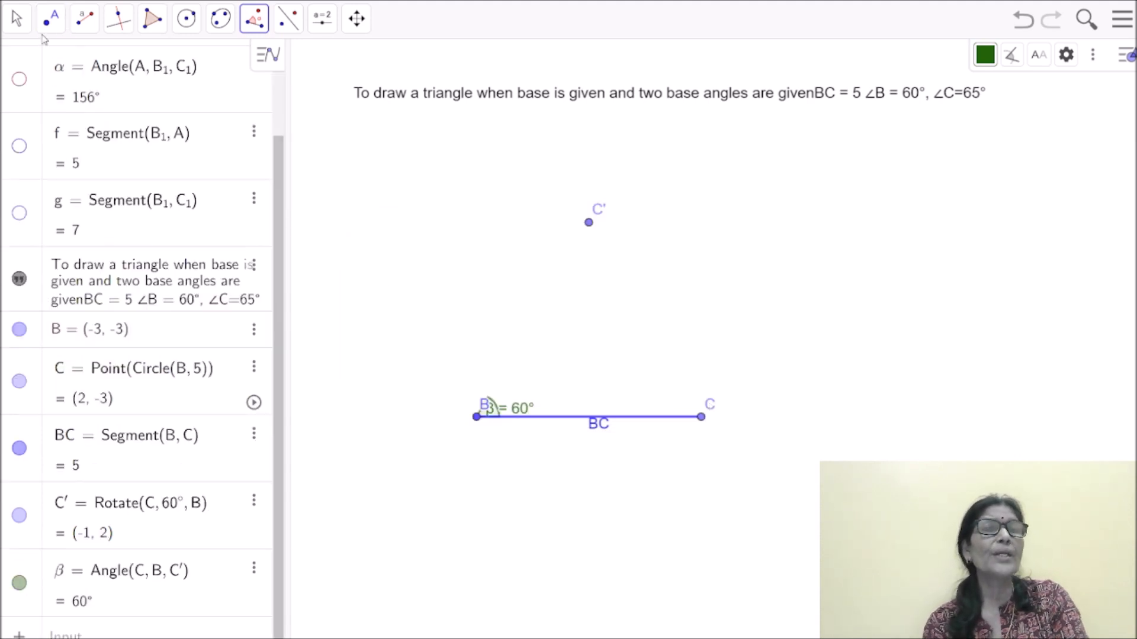
Draw a ray from B along the 60° arm through a new point at about (1, 4), beyond C'.
{"action": "left_click", "coordinate": [85, 29]}
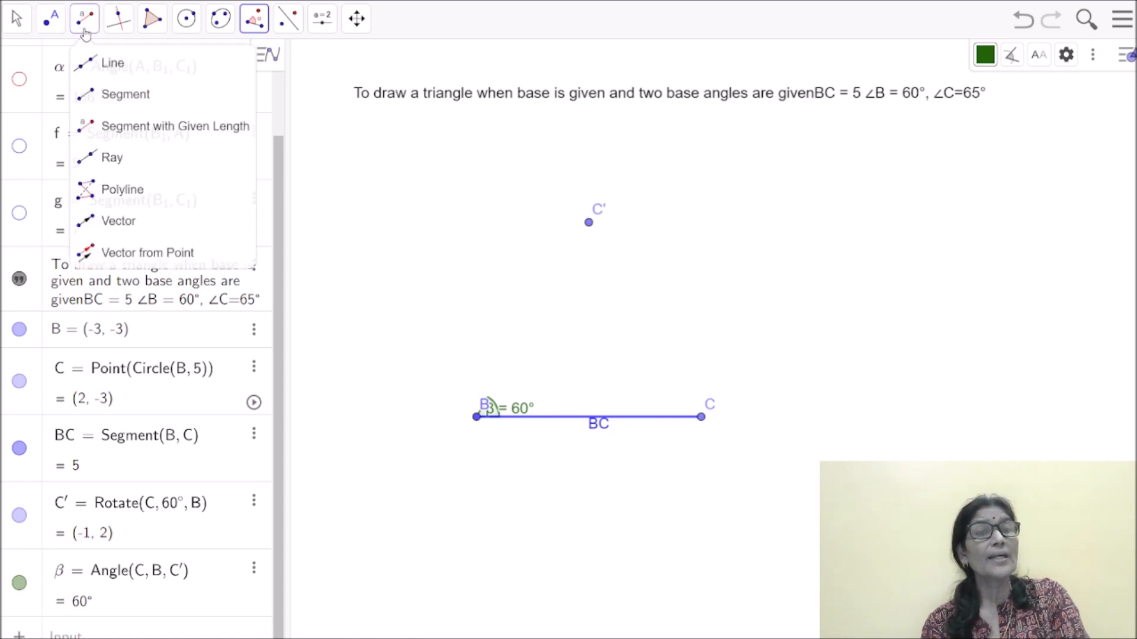
{"action": "left_click", "coordinate": [121, 159]}
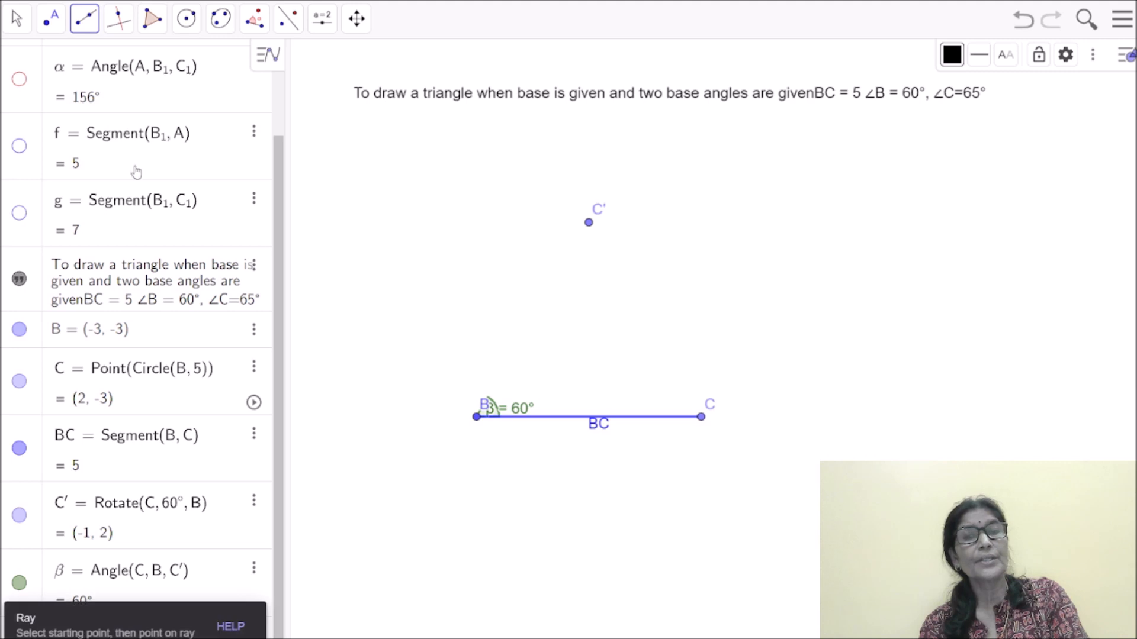
{"action": "left_click", "coordinate": [477, 418]}
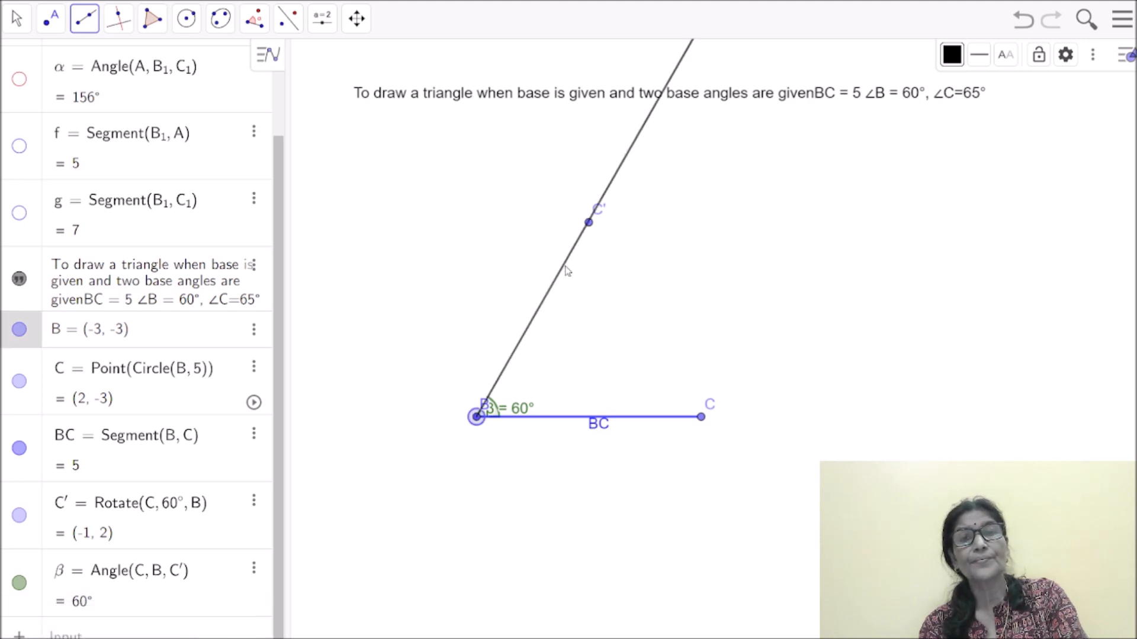
{"action": "left_click", "coordinate": [640, 137]}
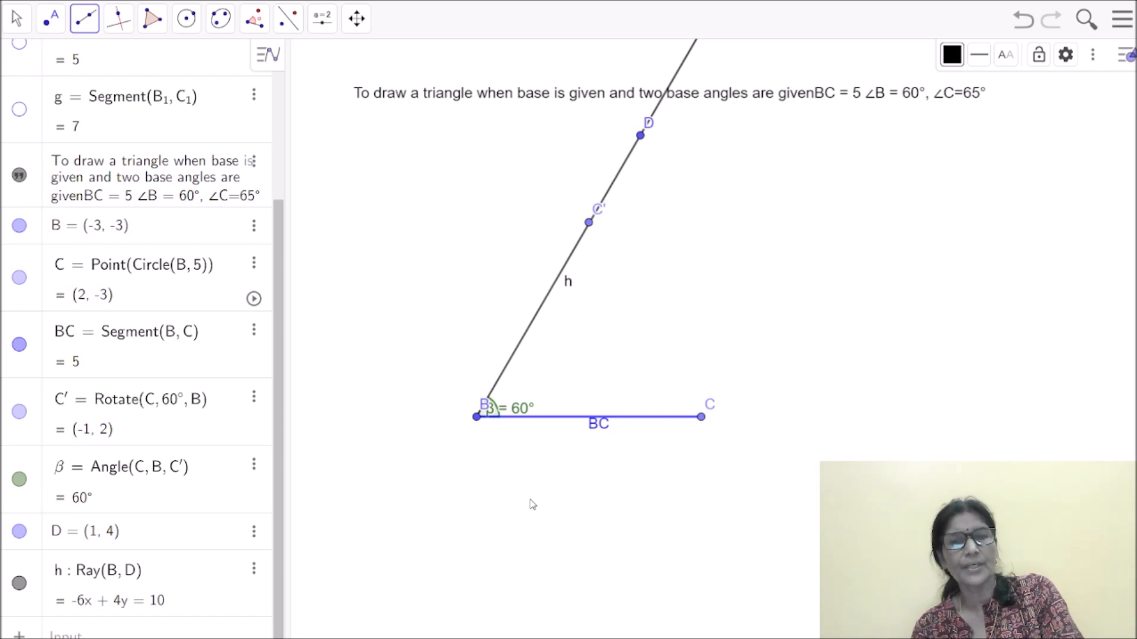
Construct a 65° clockwise angle of given size with leg point B and vertex C.
{"action": "left_click", "coordinate": [259, 29]}
{"action": "left_click", "coordinate": [325, 98]}
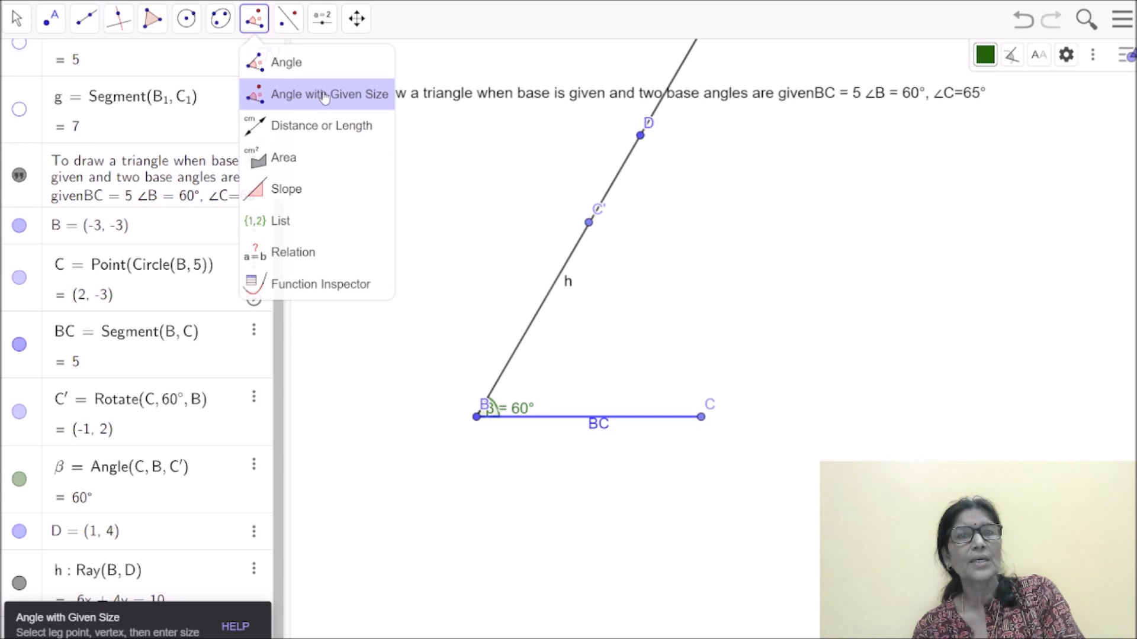
{"action": "left_click", "coordinate": [477, 419]}
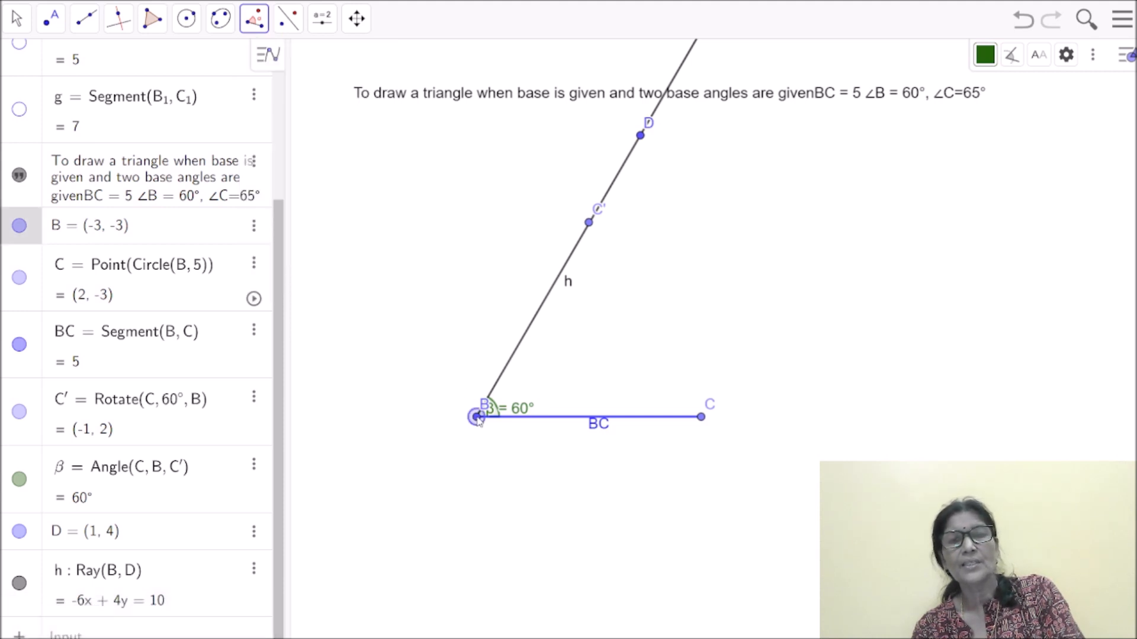
{"action": "left_click", "coordinate": [702, 418]}
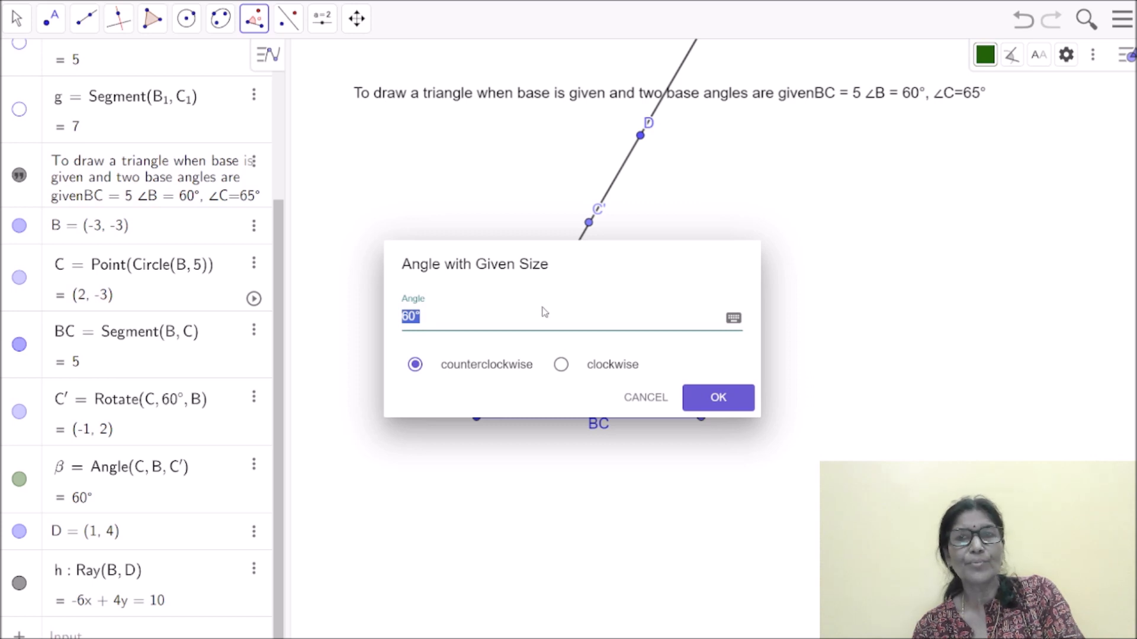
{"action": "type", "text": "65"}
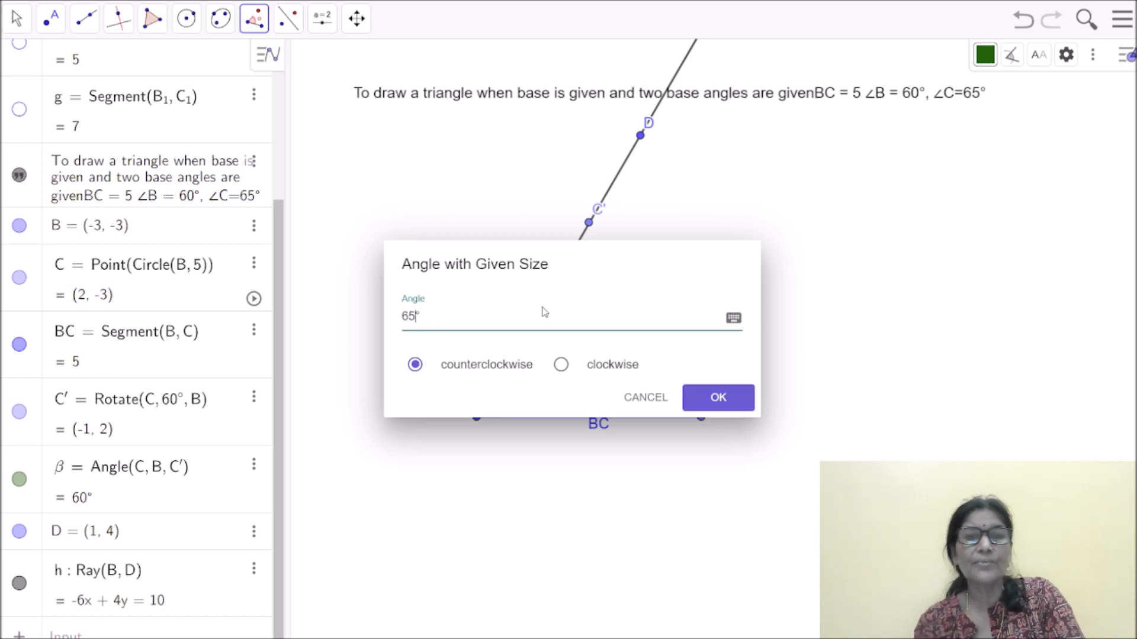
{"action": "left_click", "coordinate": [564, 366]}
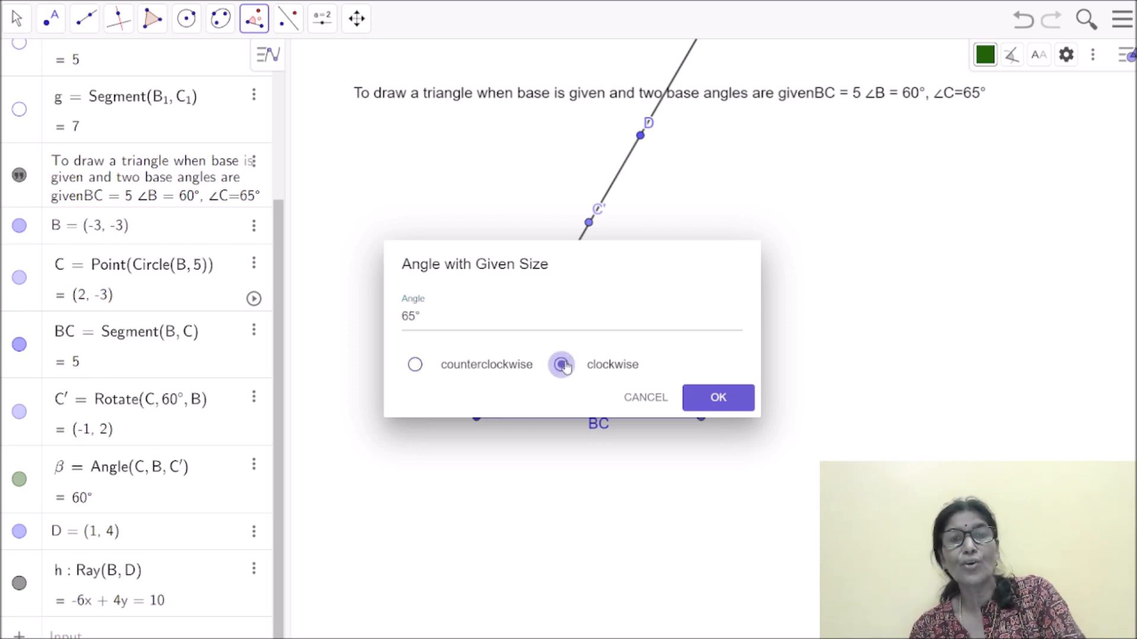
{"action": "left_click", "coordinate": [718, 398]}
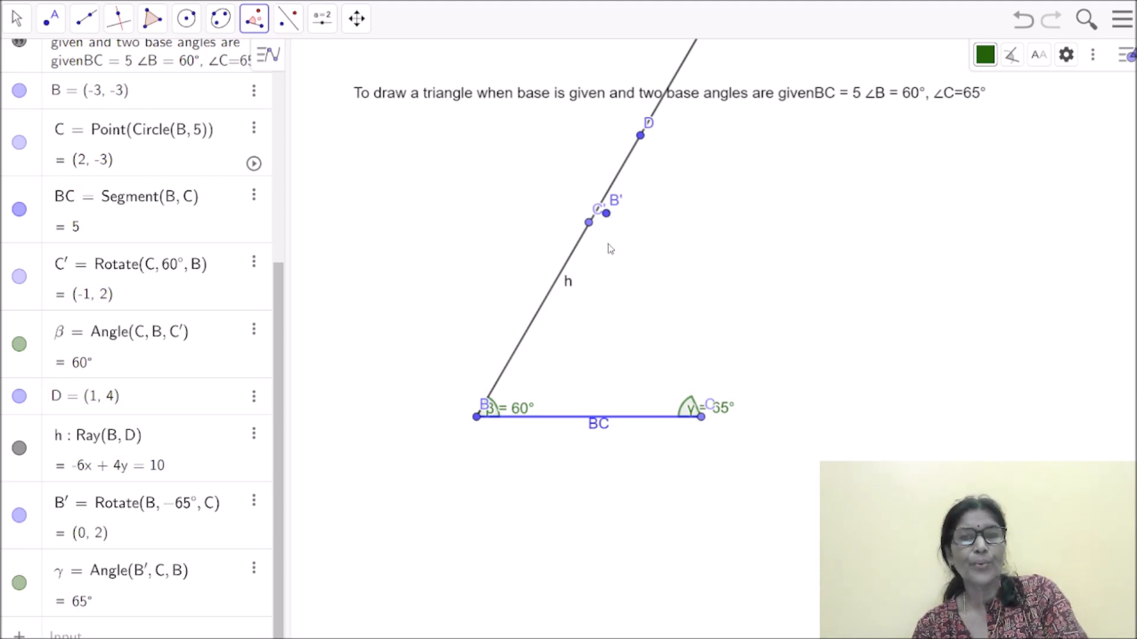
Draw a ray from C through the rotated point B' along the 65° arm.
{"action": "left_click", "coordinate": [85, 19]}
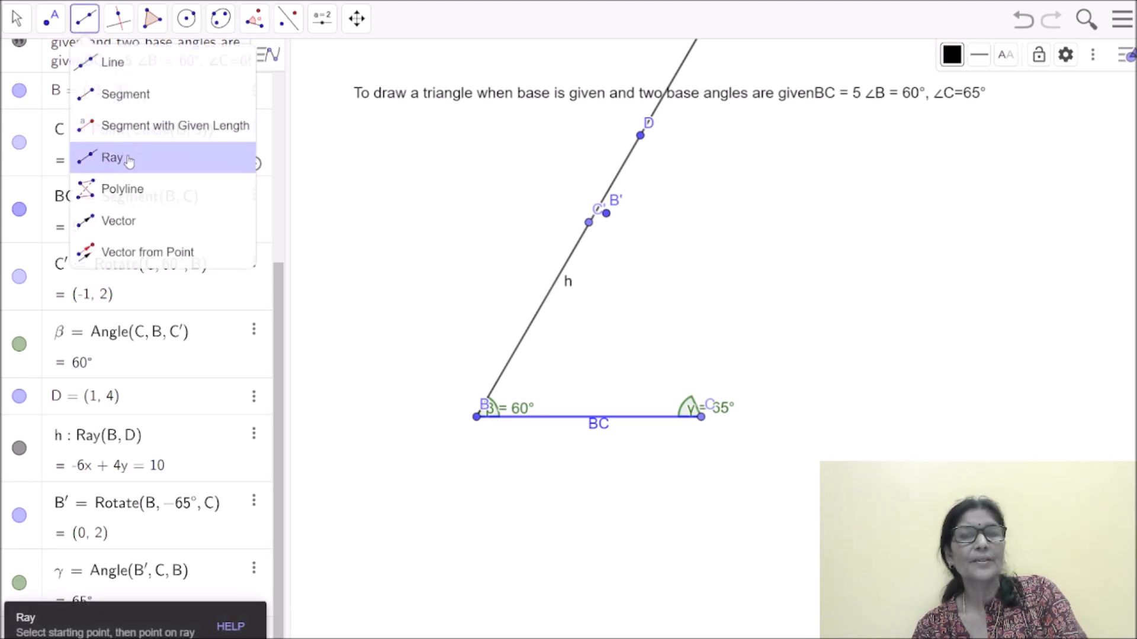
{"action": "left_click", "coordinate": [127, 158]}
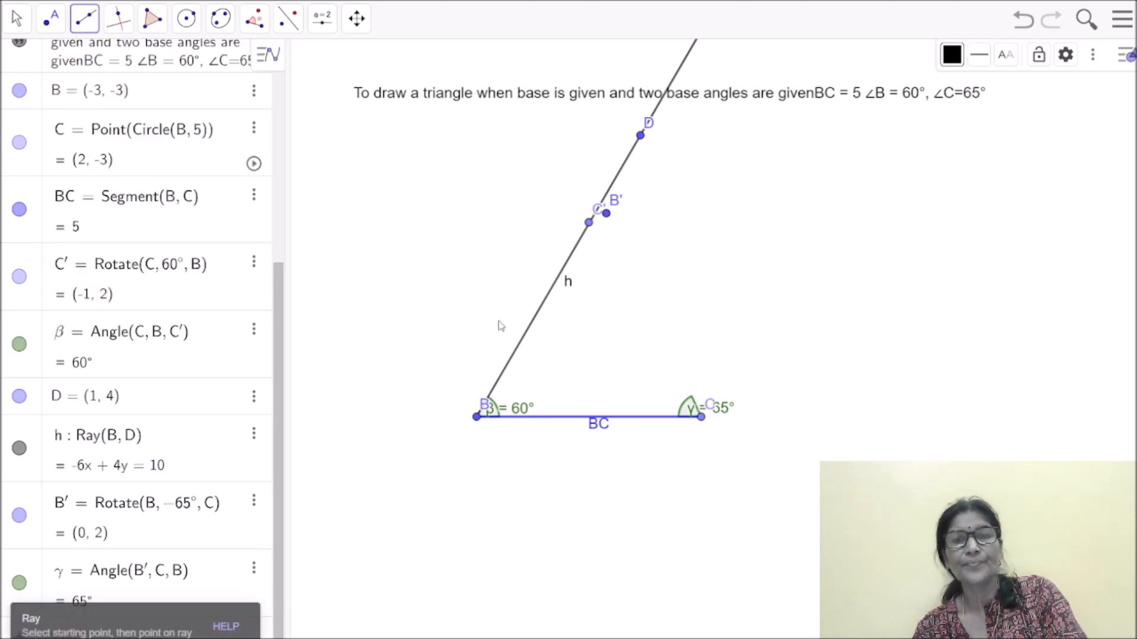
{"action": "left_click", "coordinate": [701, 418]}
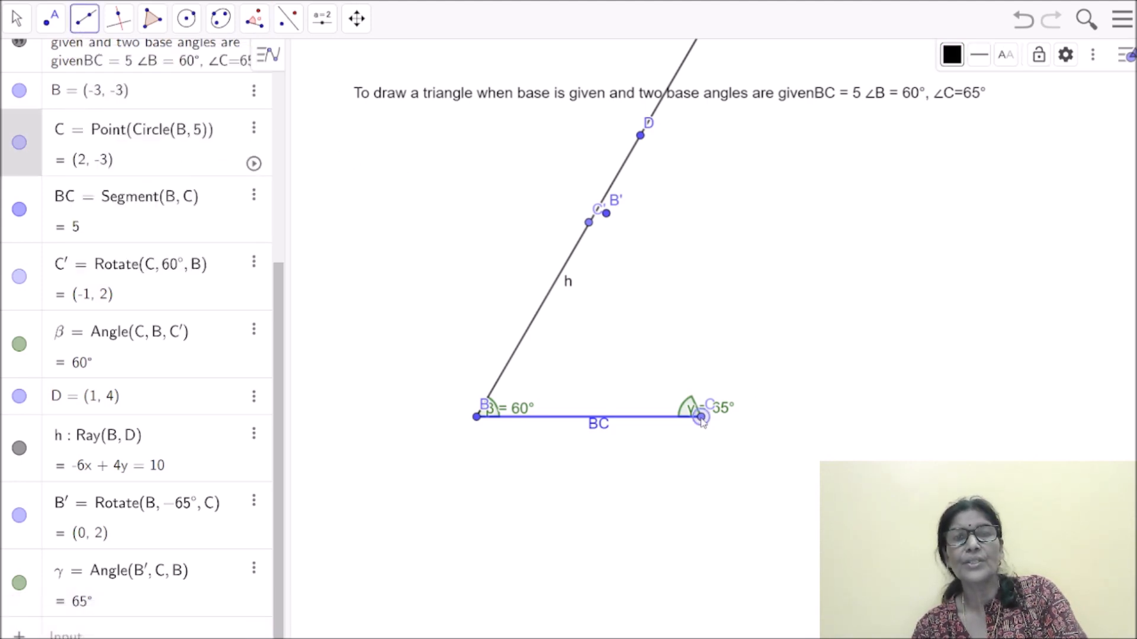
{"action": "left_click", "coordinate": [606, 213]}
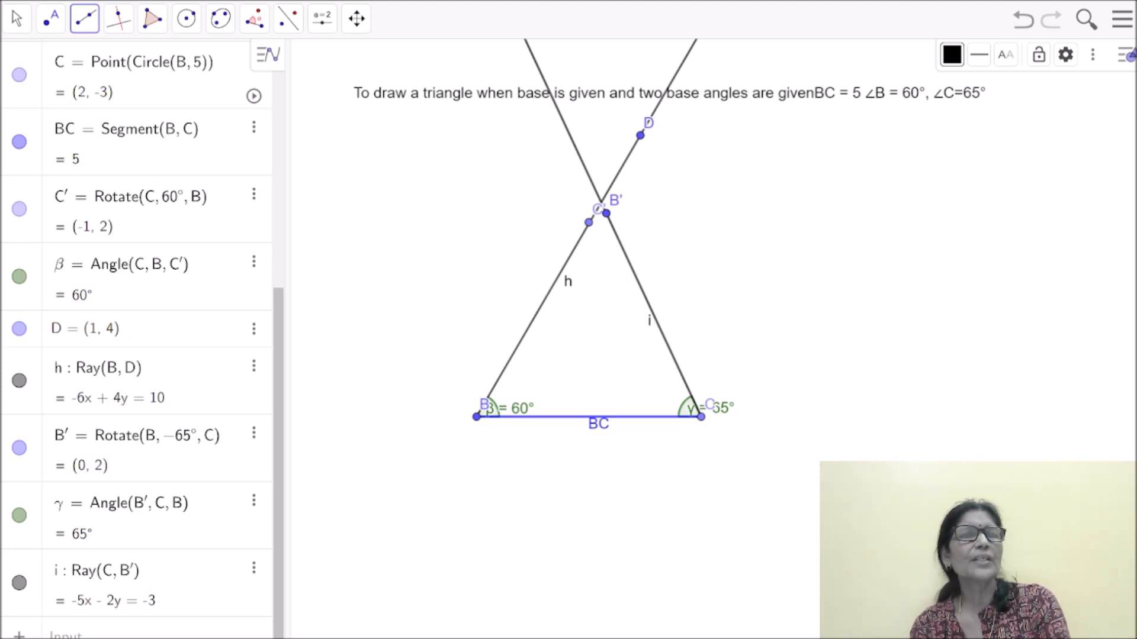
Mark the intersection point of the rays from B and C, and colour the point red.
{"action": "left_click", "coordinate": [50, 24]}
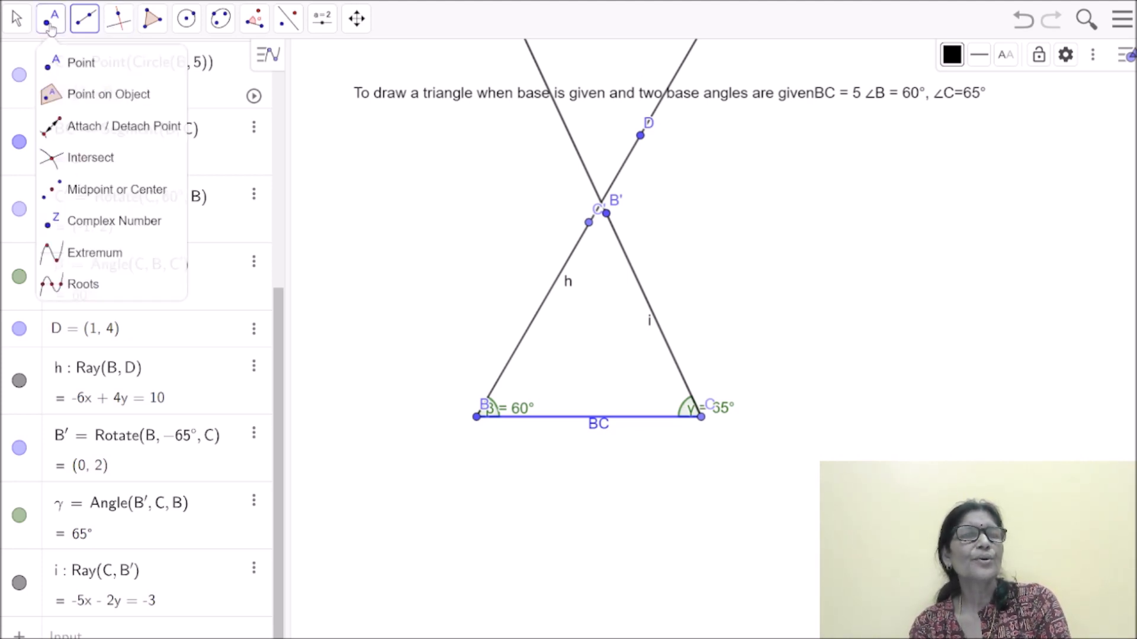
{"action": "left_click", "coordinate": [93, 160]}
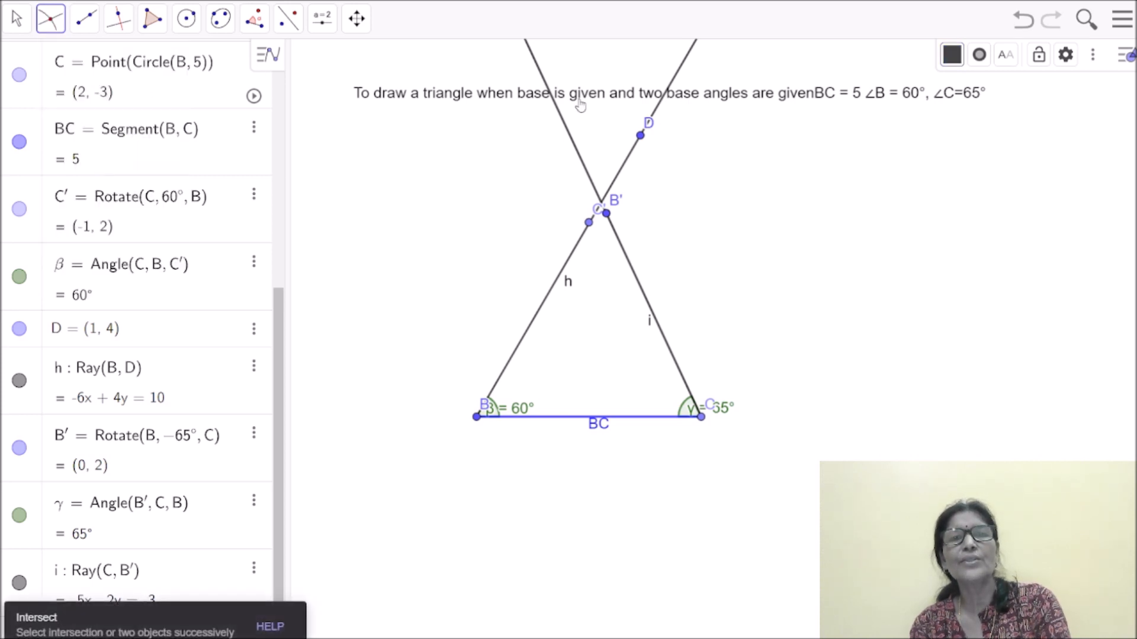
{"action": "left_click", "coordinate": [557, 112]}
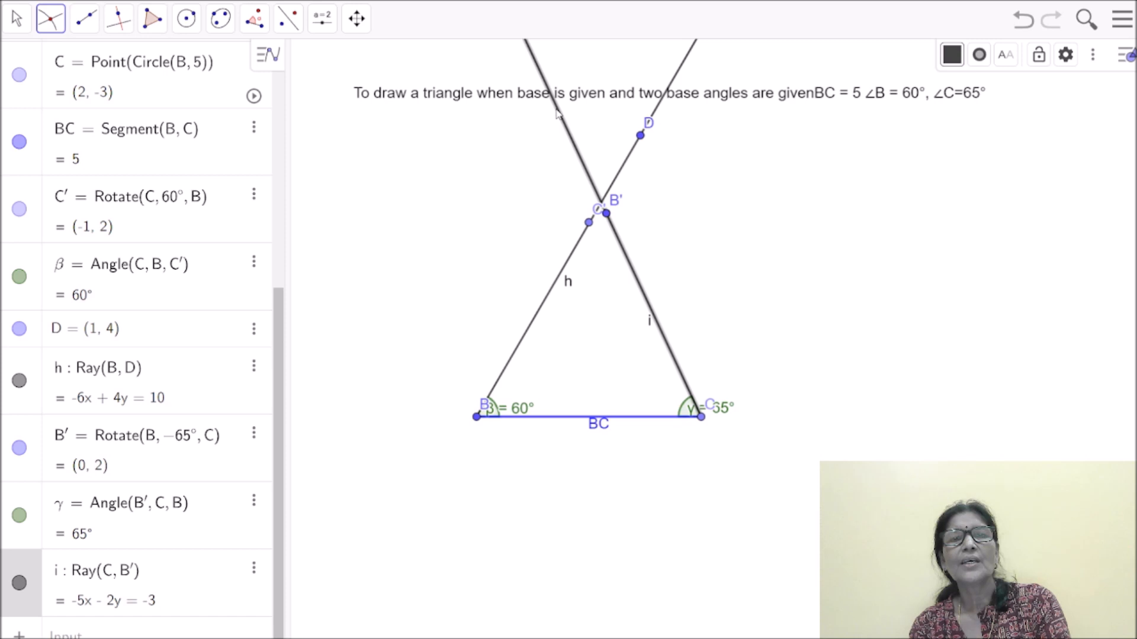
{"action": "left_click", "coordinate": [684, 70]}
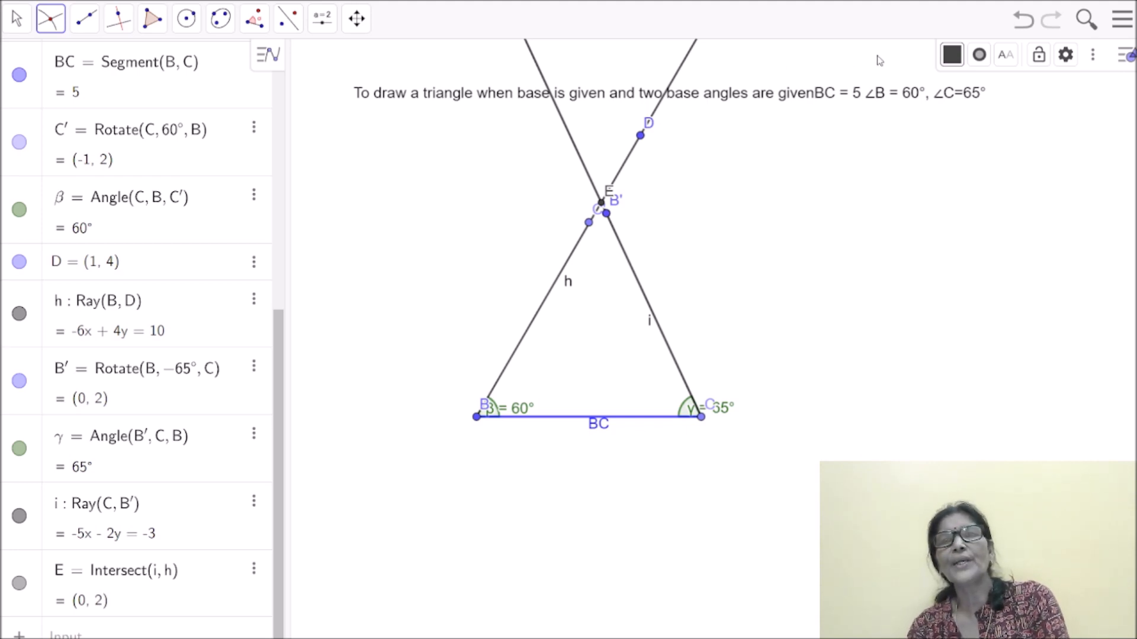
{"action": "left_click", "coordinate": [951, 58]}
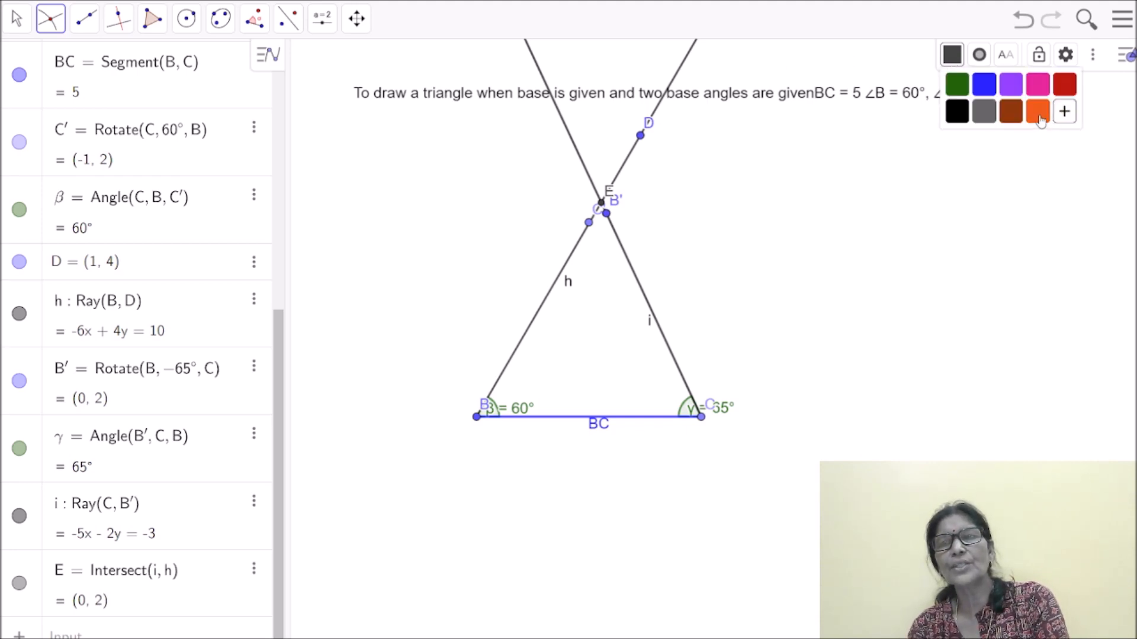
{"action": "left_click", "coordinate": [1061, 89]}
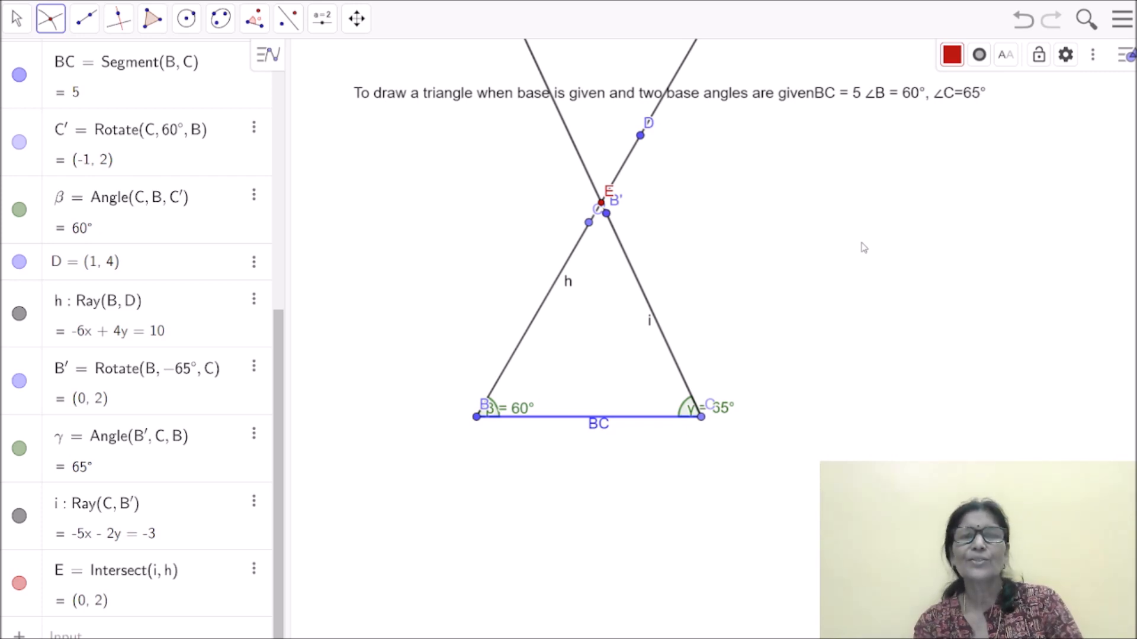
Rename the red intersection point of the two rays as A.
{"action": "right_click", "coordinate": [608, 195]}
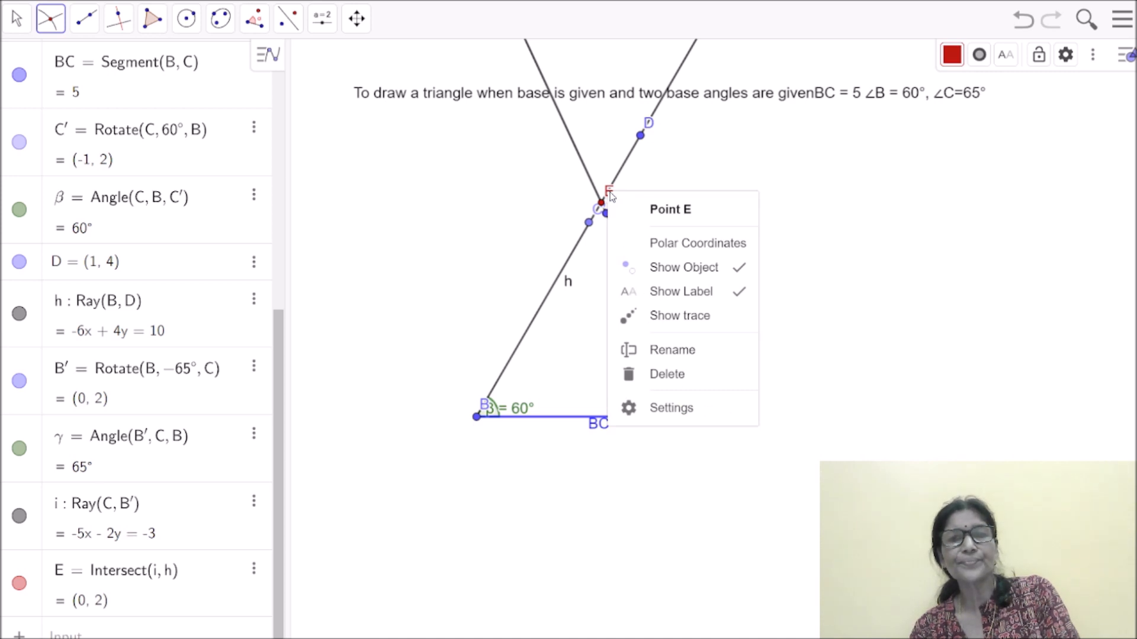
{"action": "left_click", "coordinate": [680, 350]}
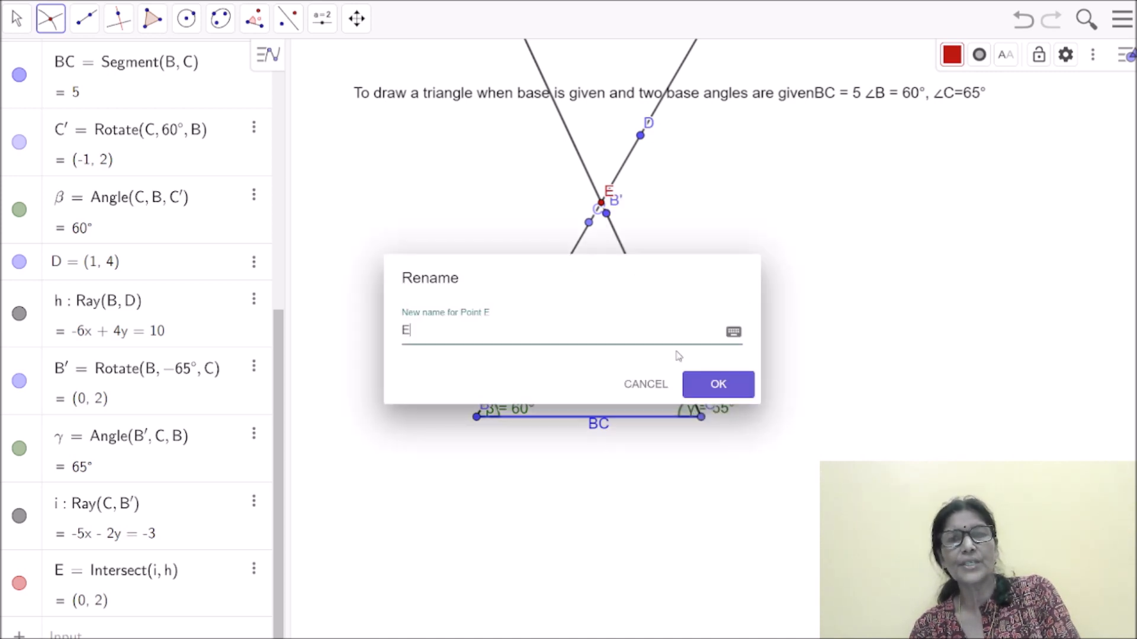
{"action": "key", "text": "BackSpace"}
{"action": "type", "text": "A"}
{"action": "left_click", "coordinate": [734, 389]}
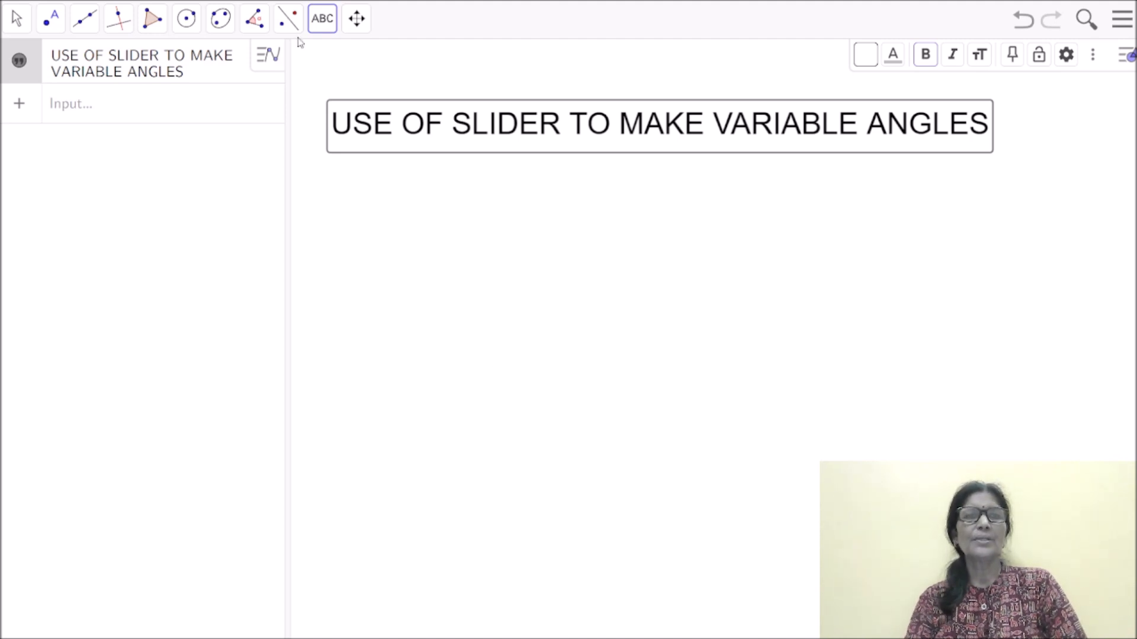
Add an angle slider named a below the title, ranging from 0° to 360° in 1° increments, and move it to 350°.
{"action": "left_click", "coordinate": [255, 19]}
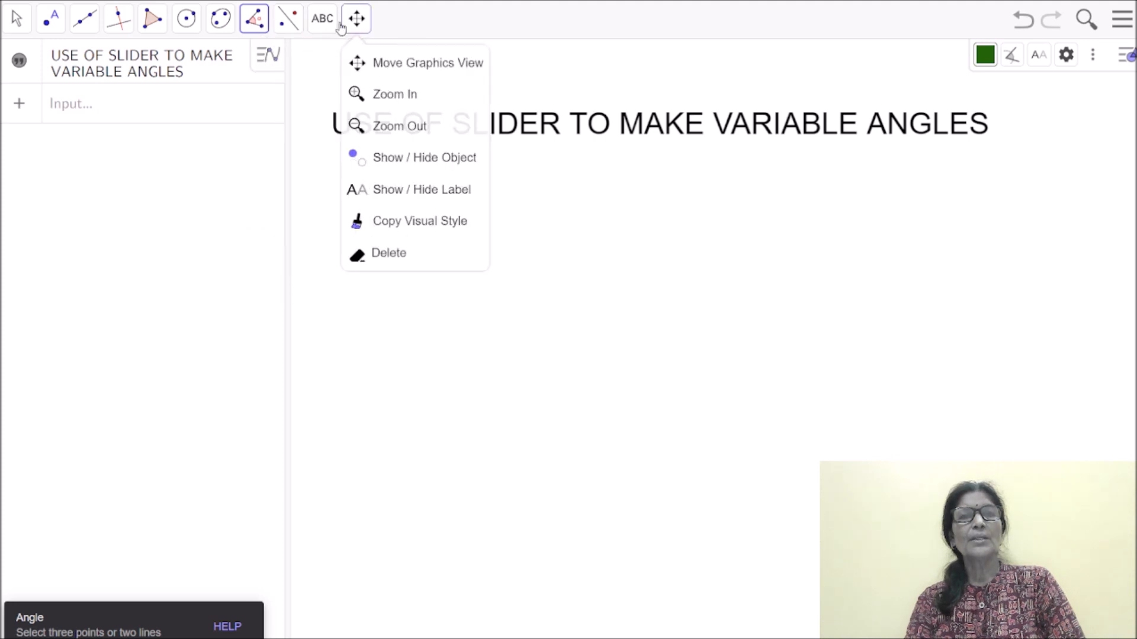
{"action": "mouse_move", "coordinate": [324, 21]}
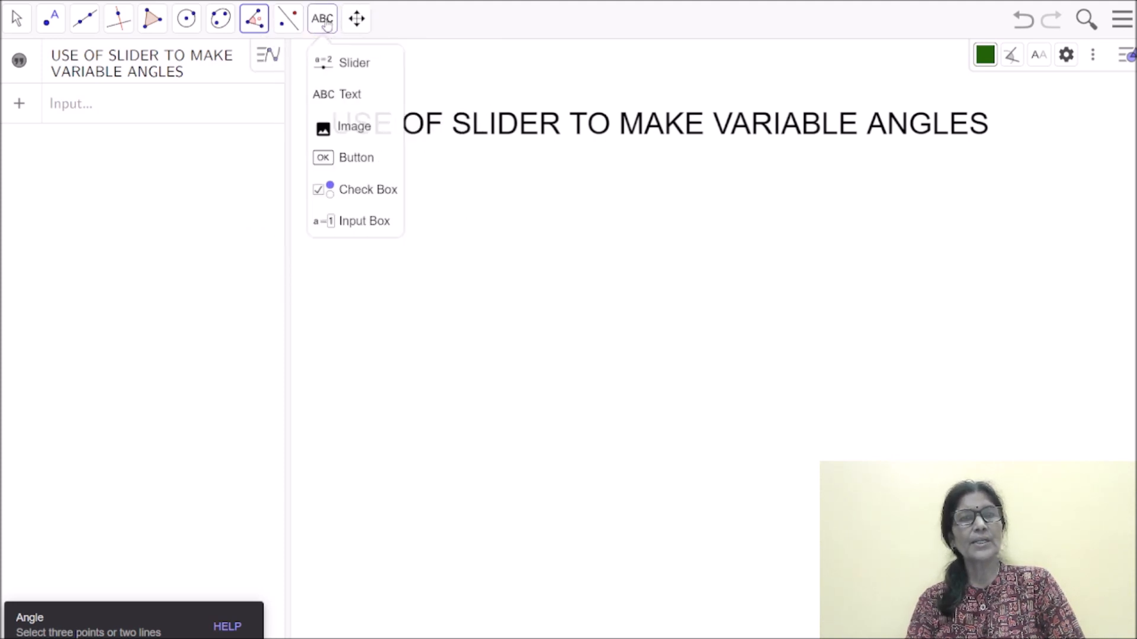
{"action": "left_click", "coordinate": [357, 69]}
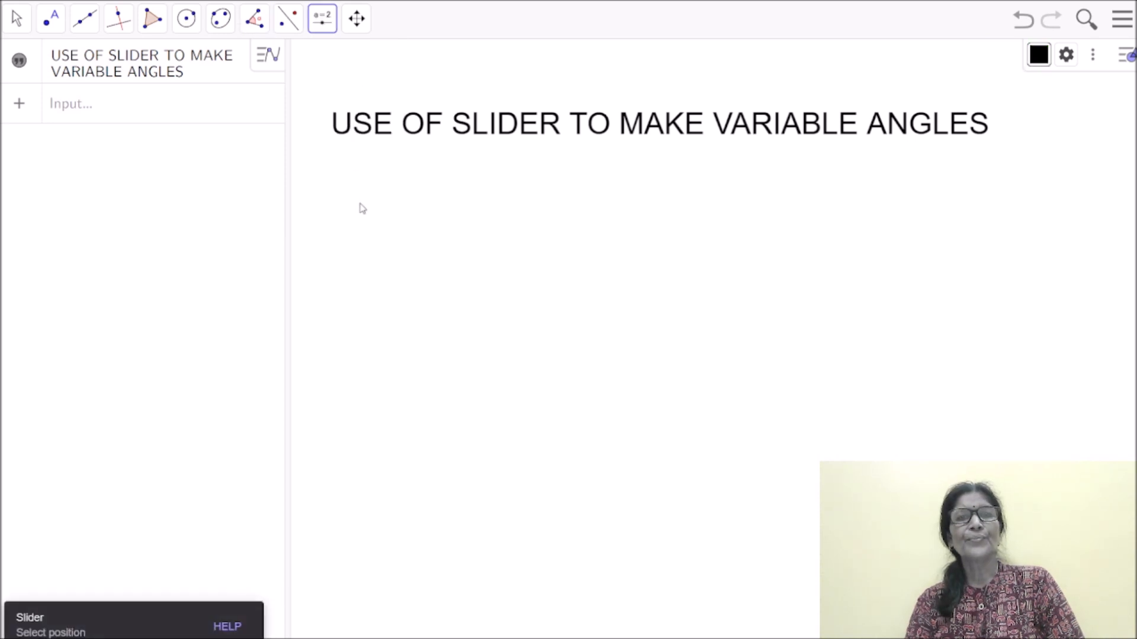
{"action": "left_click", "coordinate": [358, 223]}
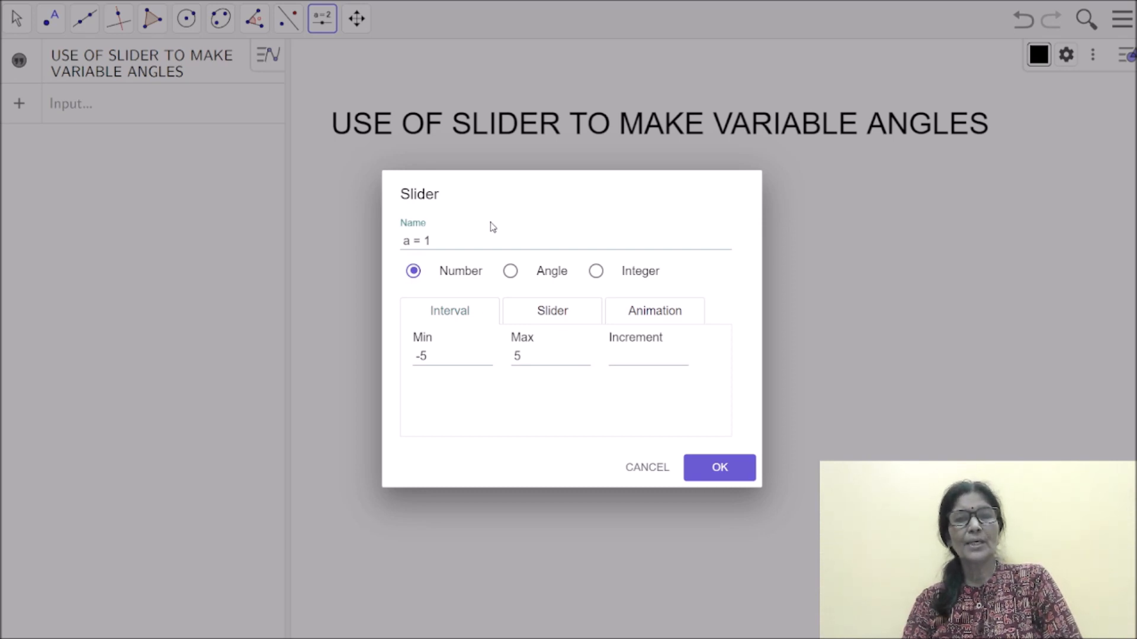
{"action": "left_click", "coordinate": [510, 271]}
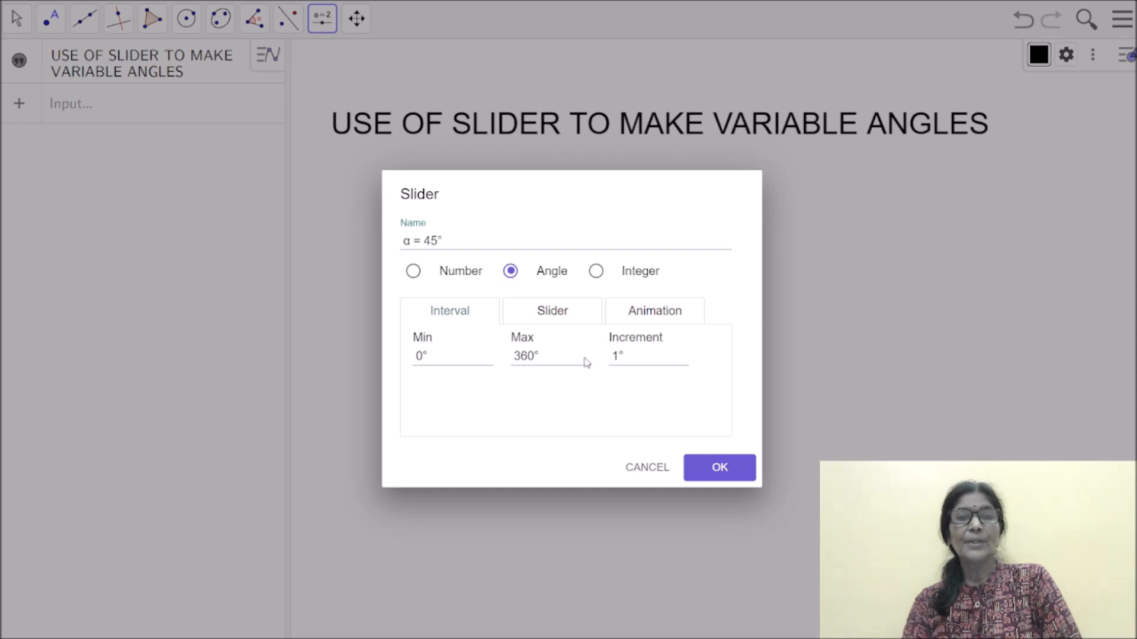
{"action": "left_click", "coordinate": [414, 271]}
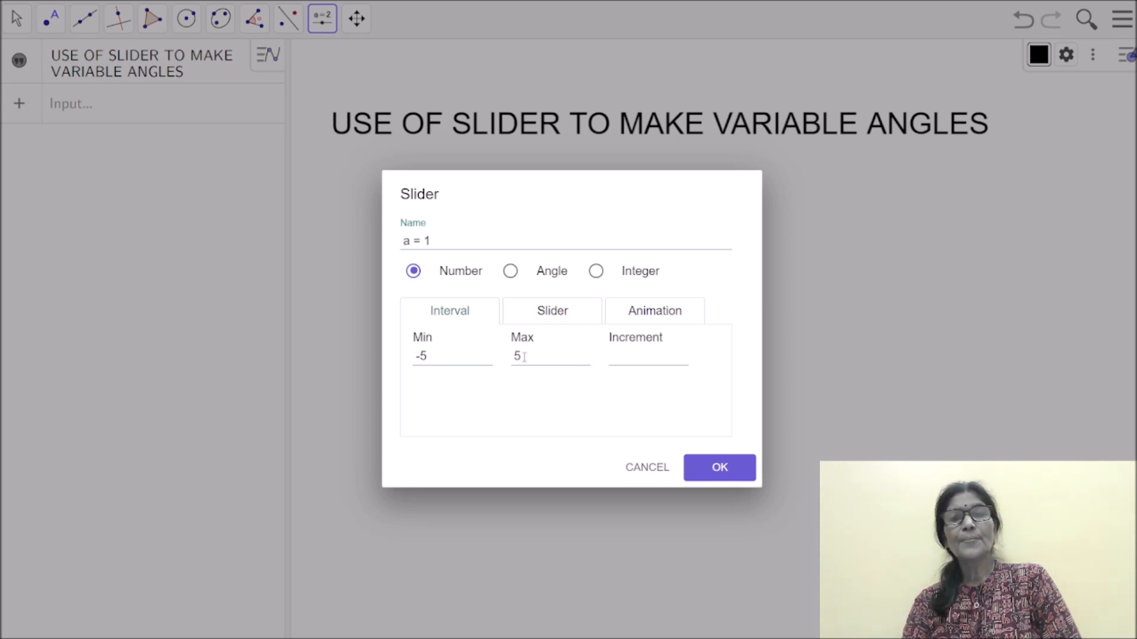
{"action": "left_click", "coordinate": [509, 272]}
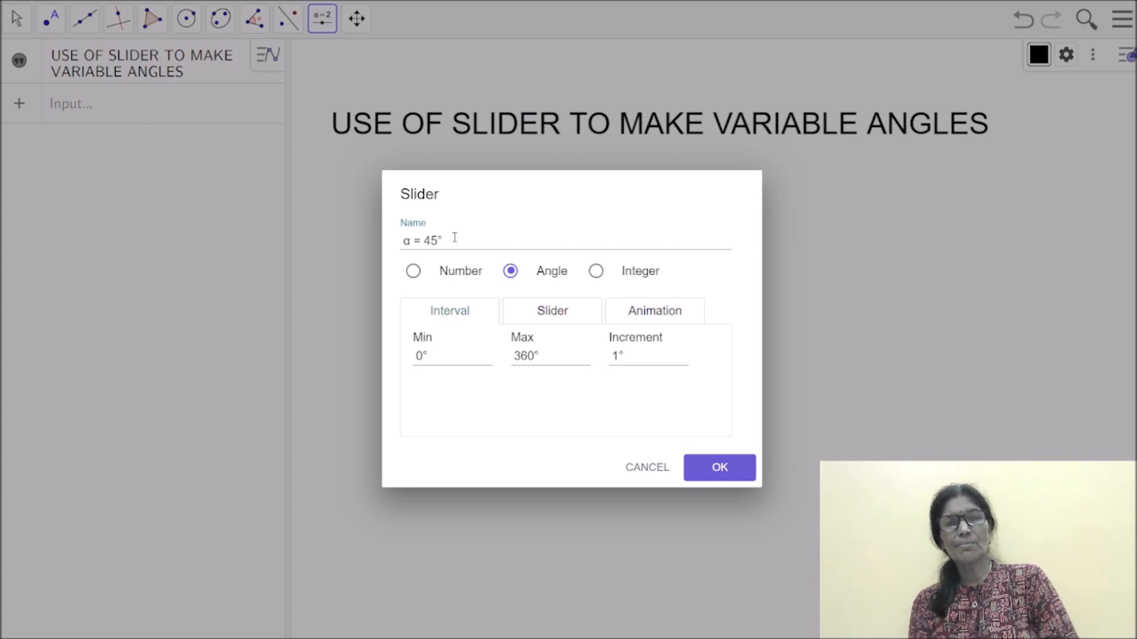
{"action": "left_click", "coordinate": [409, 240]}
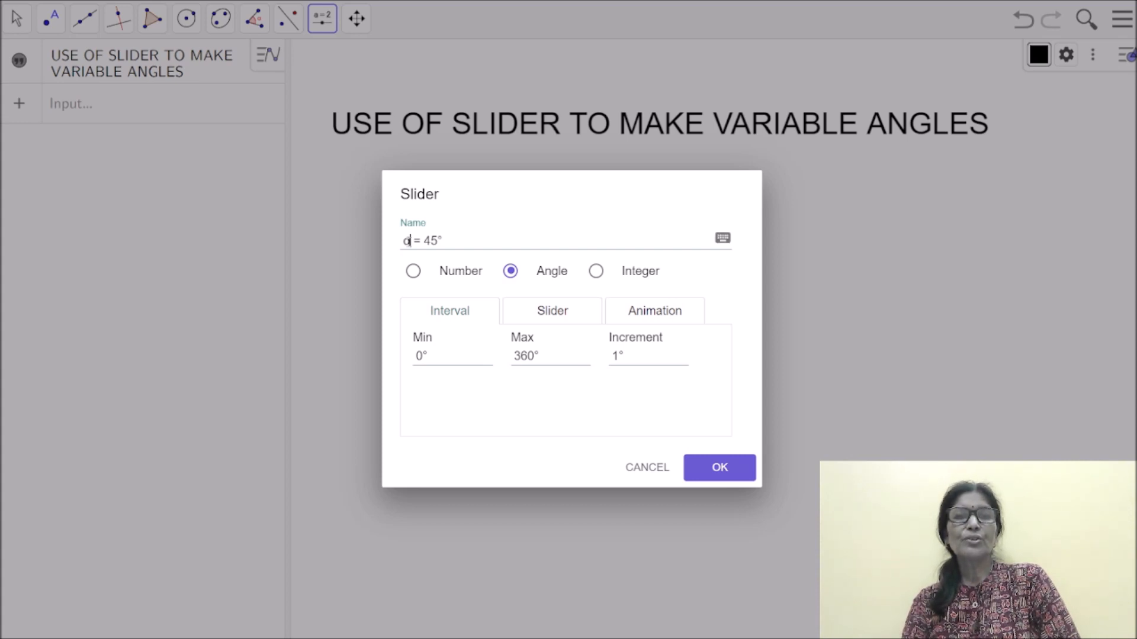
{"action": "key", "text": "BackSpace"}
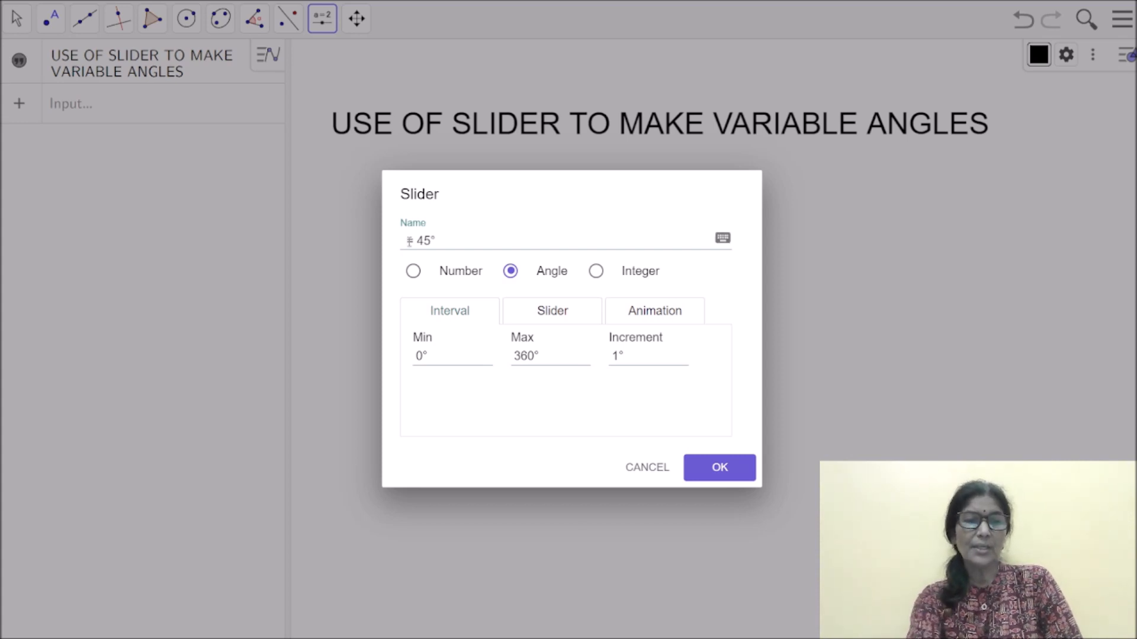
{"action": "type", "text": "a"}
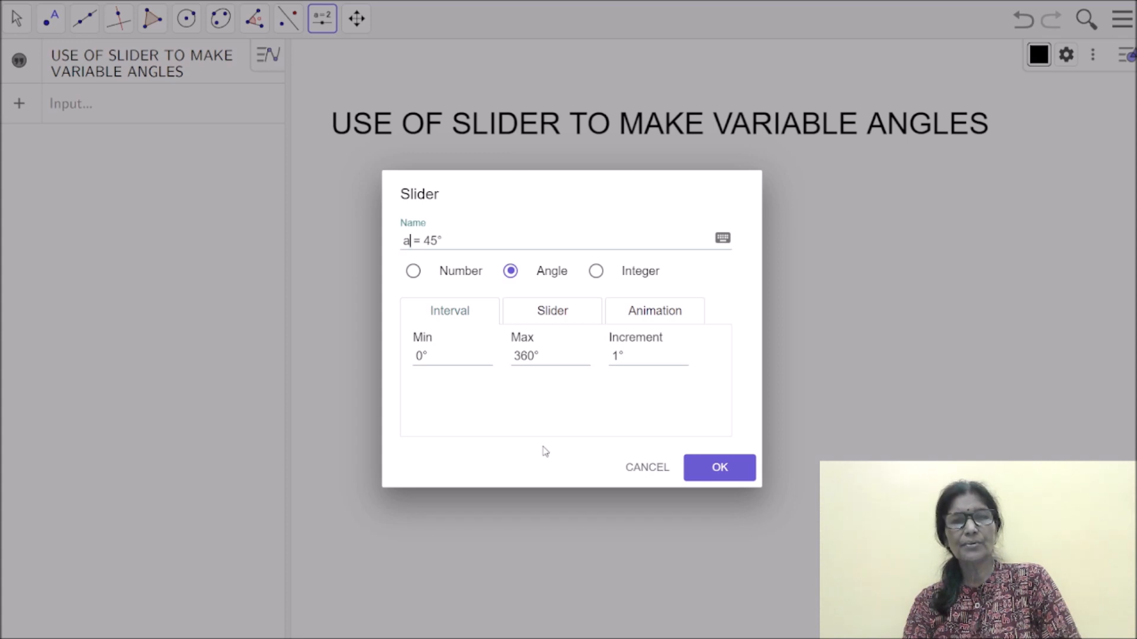
{"action": "left_click", "coordinate": [715, 468]}
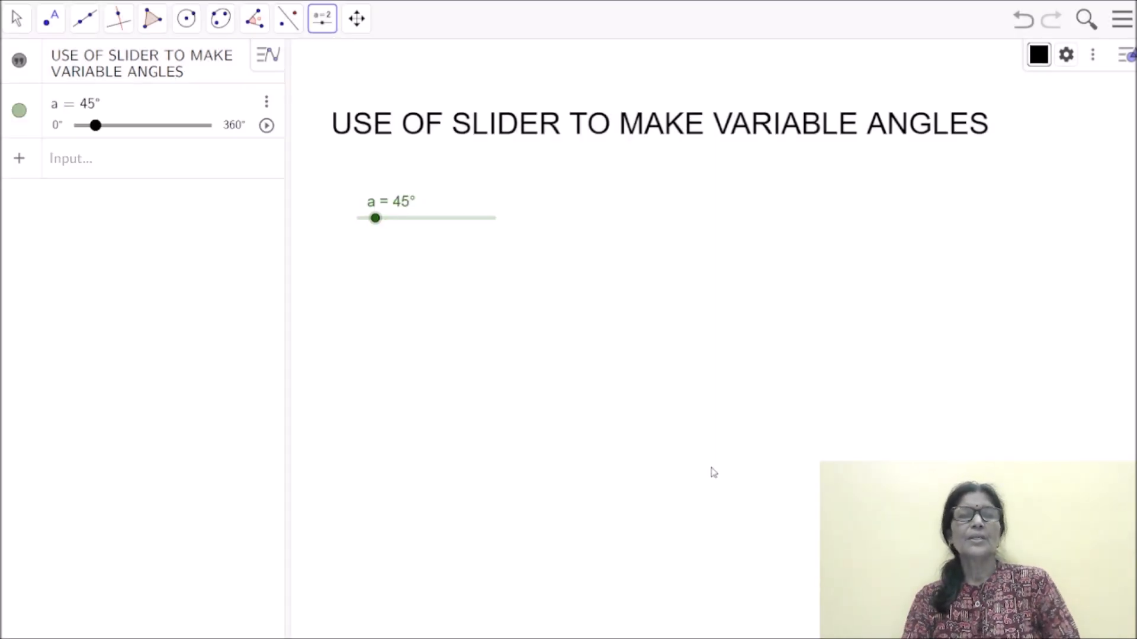
{"action": "left_click_drag", "start_coordinate": [375, 219], "coordinate": [490, 221]}
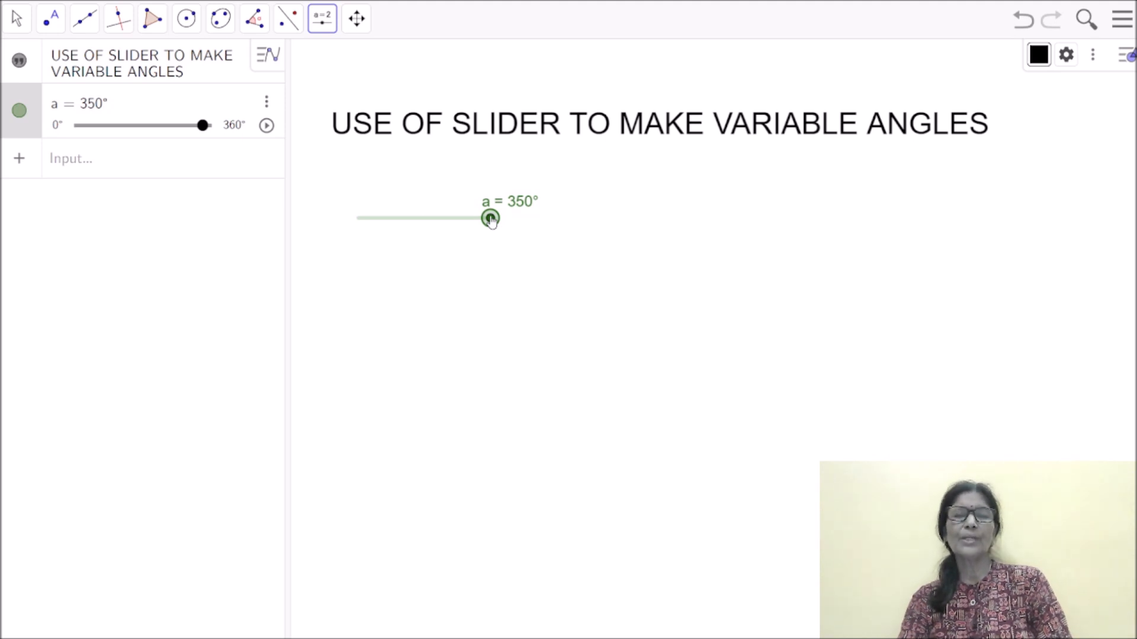
Construct a counterclockwise angle of given size a with leg point A at about (3, 5) and vertex B at about (2, 0).
{"action": "left_click", "coordinate": [259, 27]}
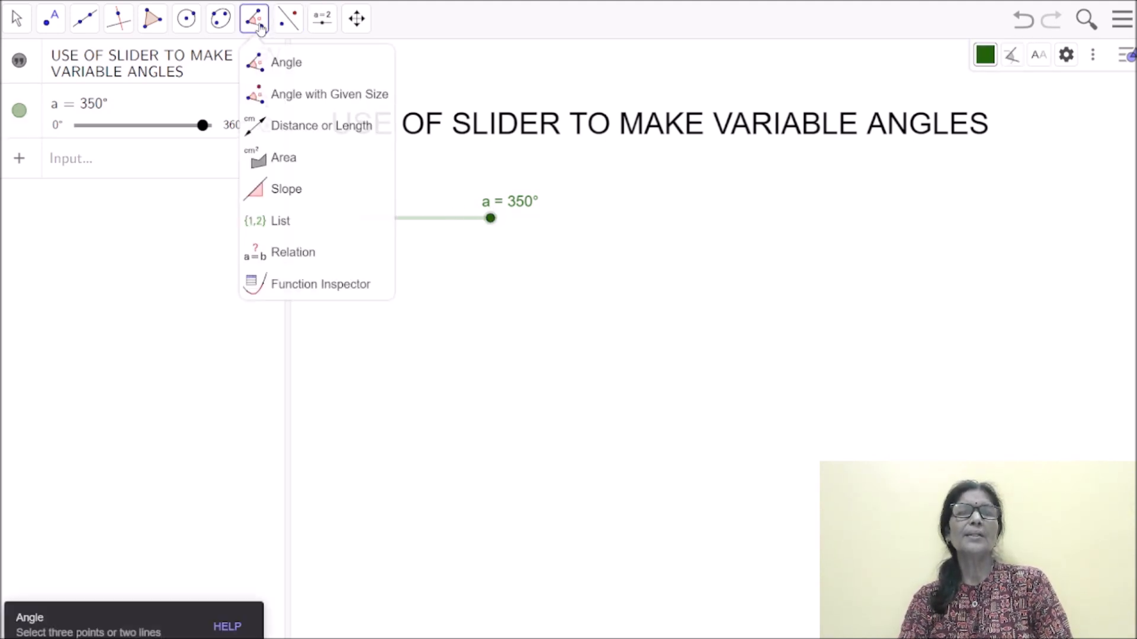
{"action": "left_click", "coordinate": [281, 94]}
{"action": "left_click", "coordinate": [304, 99]}
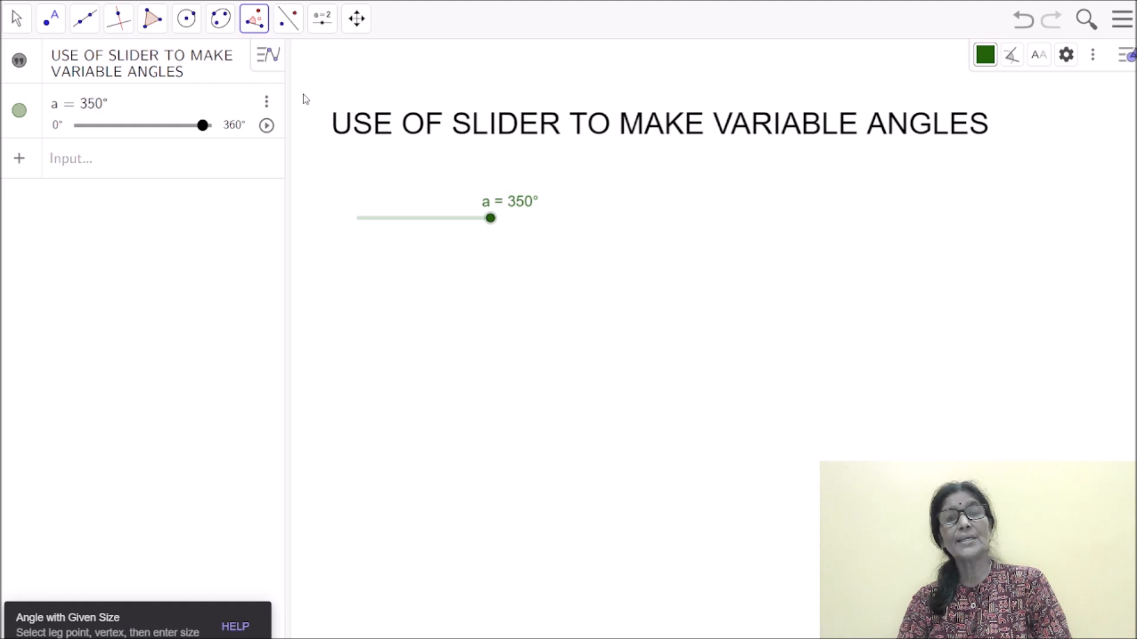
{"action": "left_click", "coordinate": [899, 249]}
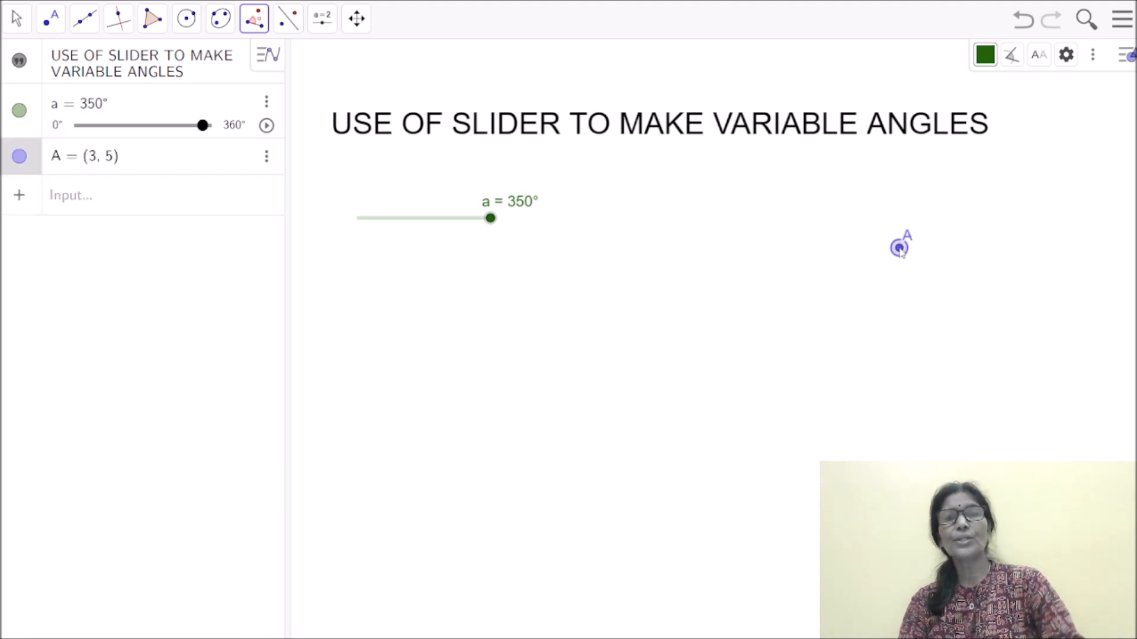
{"action": "left_click", "coordinate": [831, 438]}
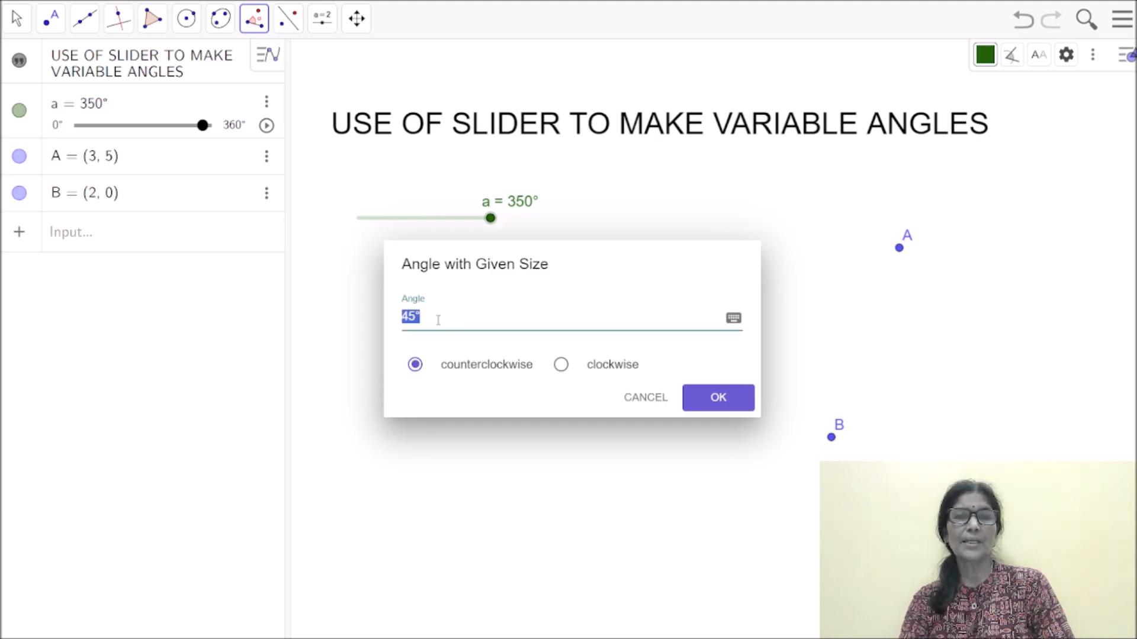
{"action": "type", "text": "a"}
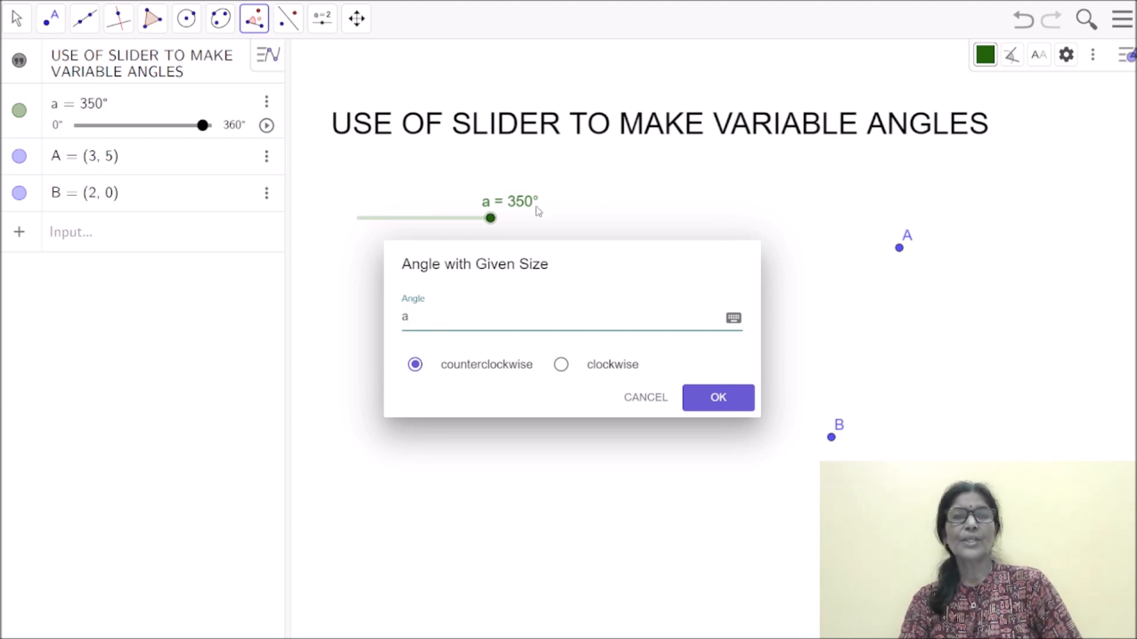
{"action": "left_click", "coordinate": [712, 399]}
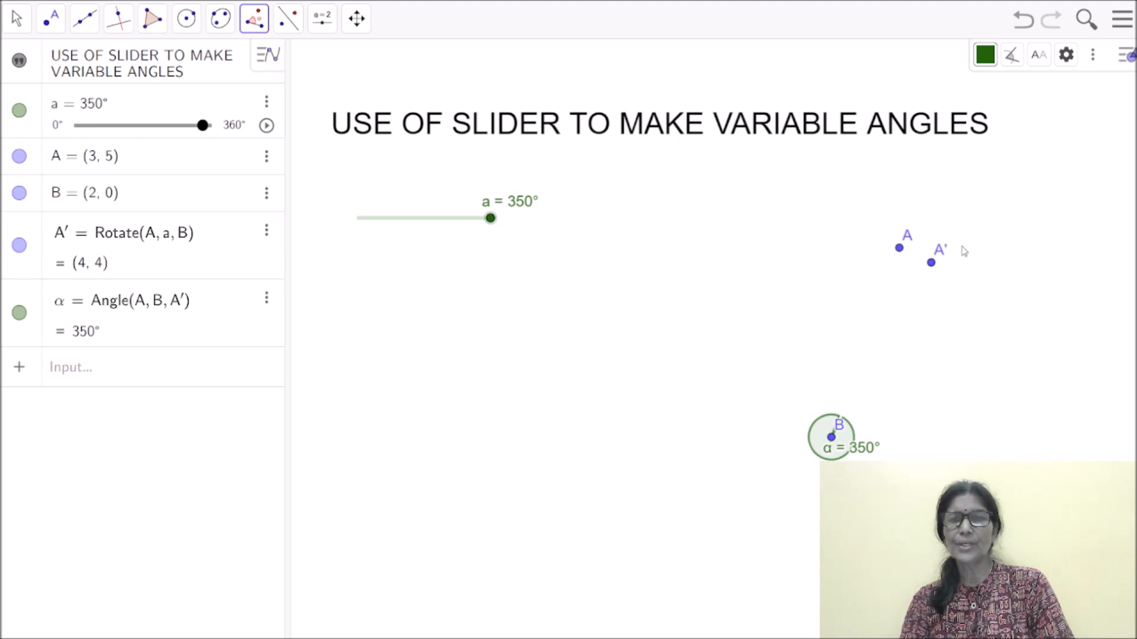
Draw the two arms of the angle as segments from B to A and from B to A'.
{"action": "left_click", "coordinate": [93, 22]}
{"action": "left_click", "coordinate": [118, 95]}
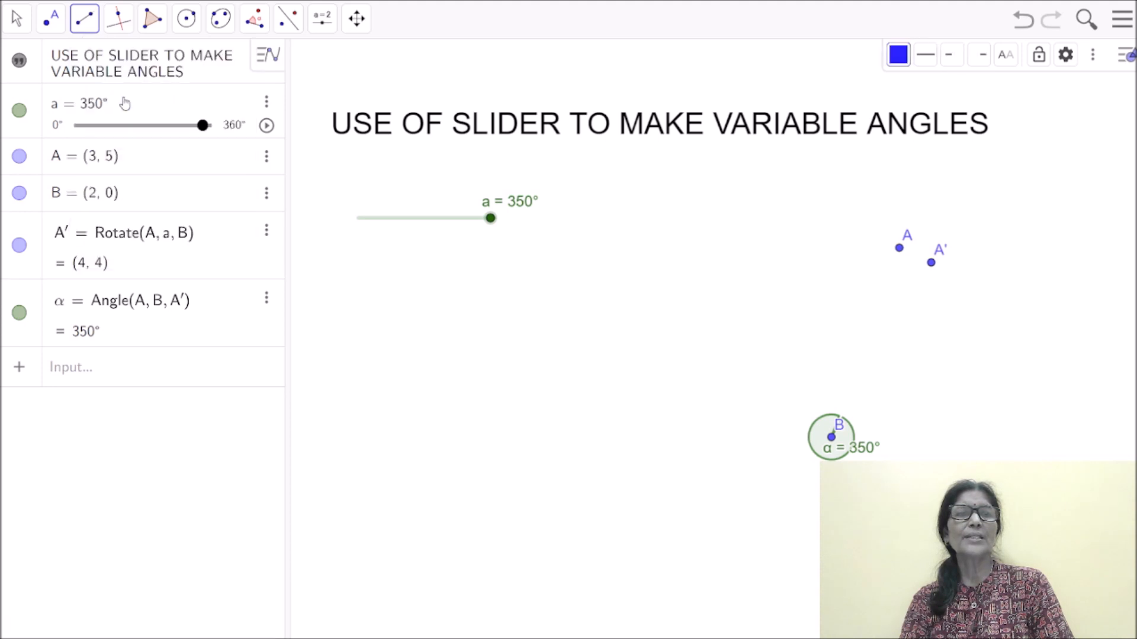
{"action": "left_click", "coordinate": [831, 438]}
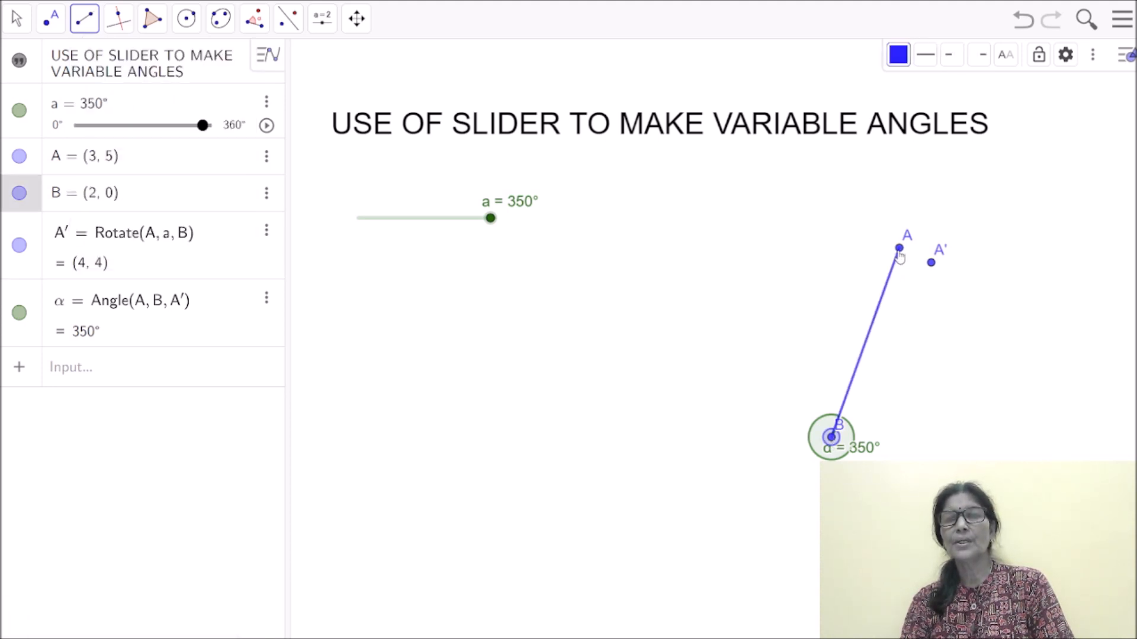
{"action": "left_click", "coordinate": [899, 249]}
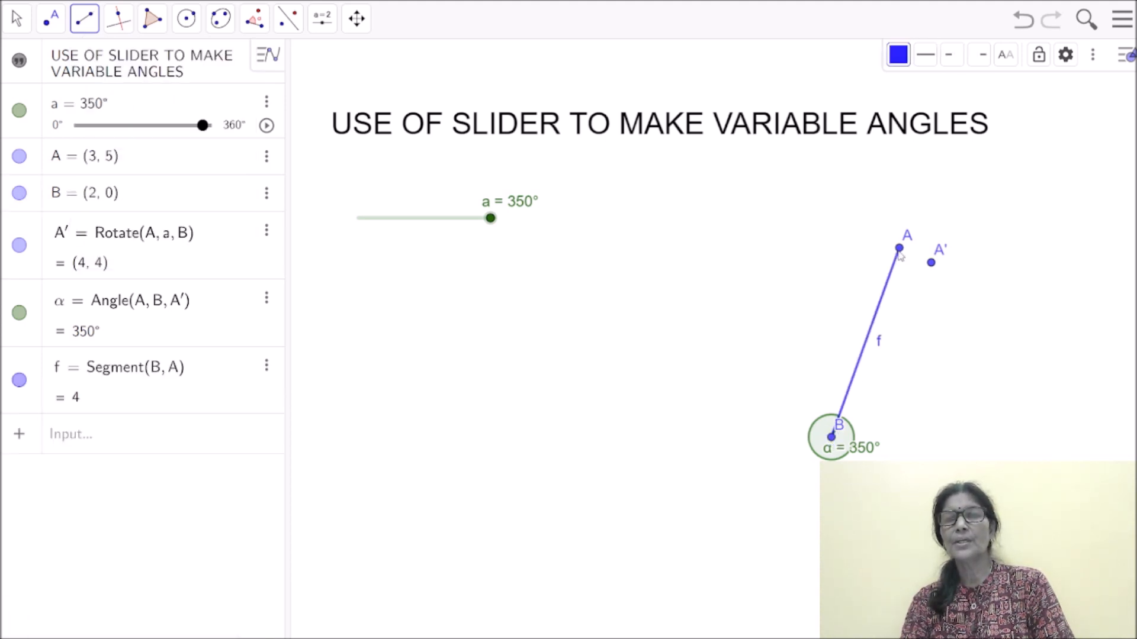
{"action": "left_click", "coordinate": [831, 438]}
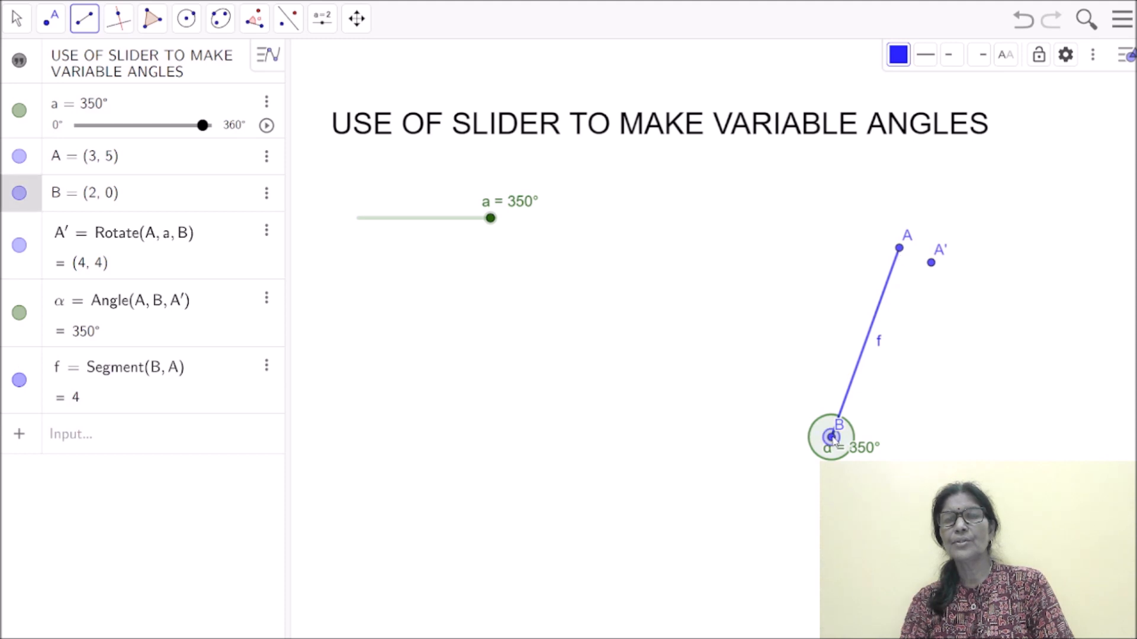
{"action": "left_click", "coordinate": [931, 263]}
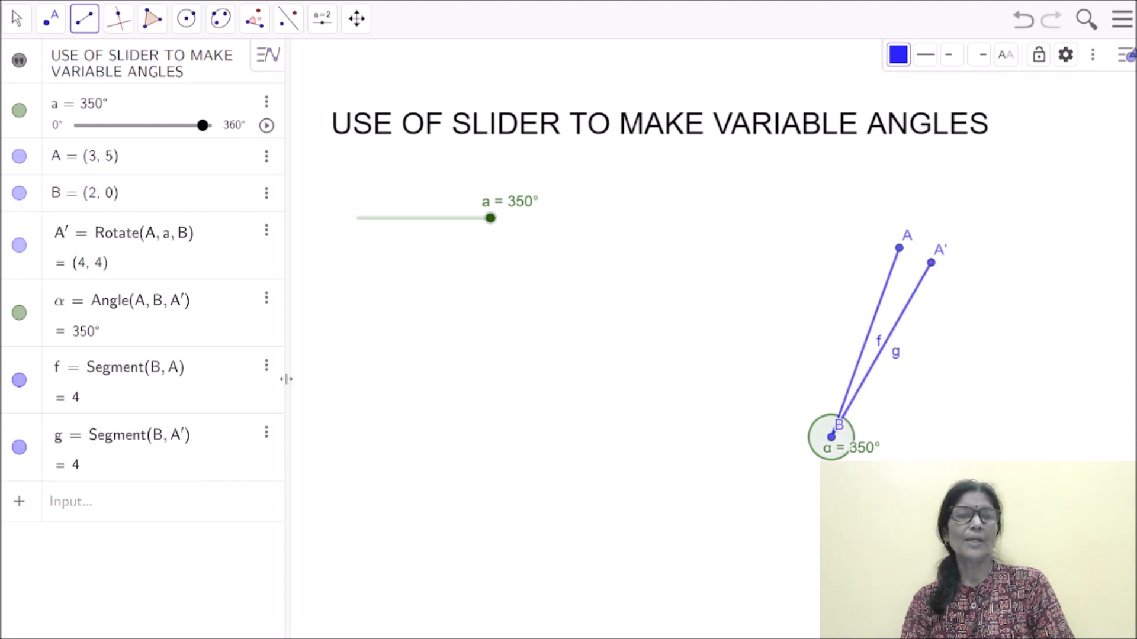
Hide the label of segment f, the arm from B to A, in its object settings.
{"action": "left_click", "coordinate": [266, 367]}
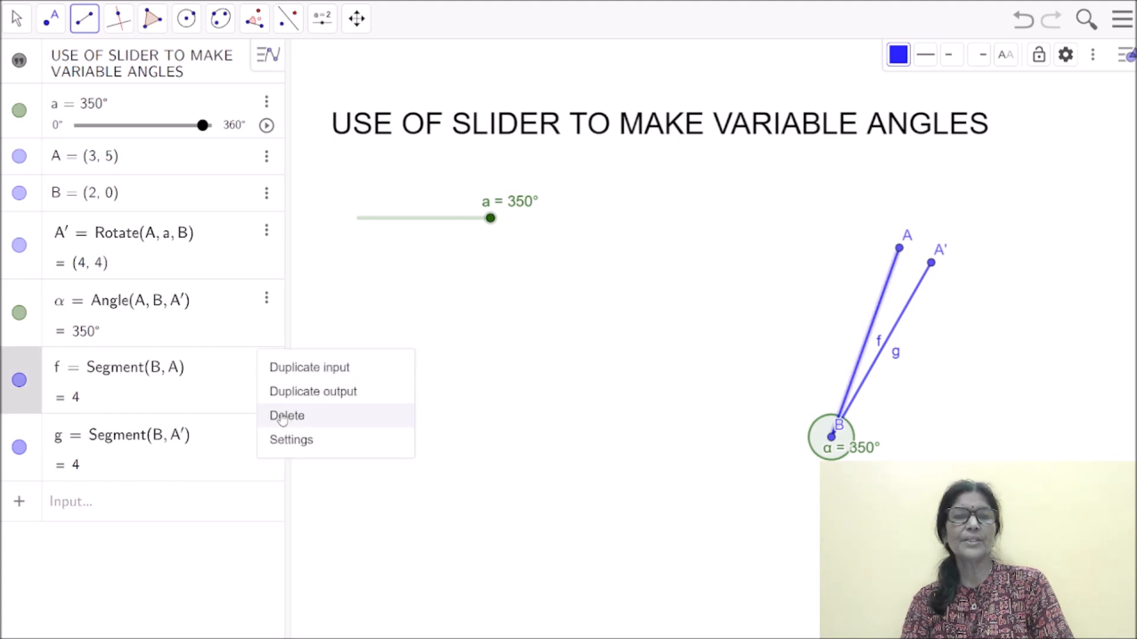
{"action": "left_click", "coordinate": [286, 439]}
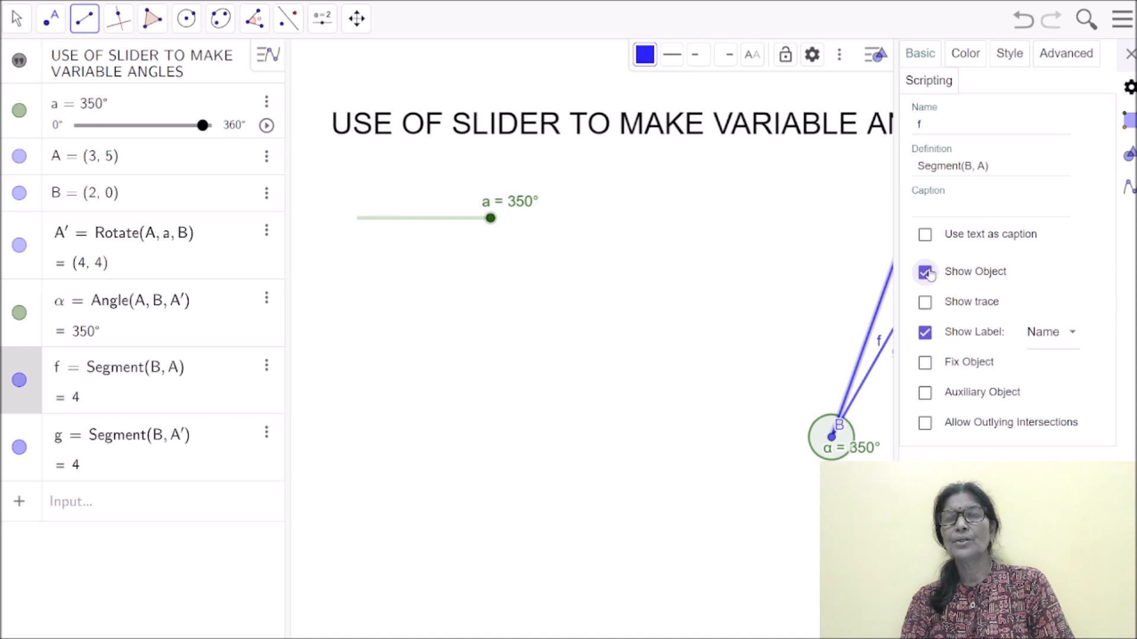
{"action": "left_click", "coordinate": [975, 337]}
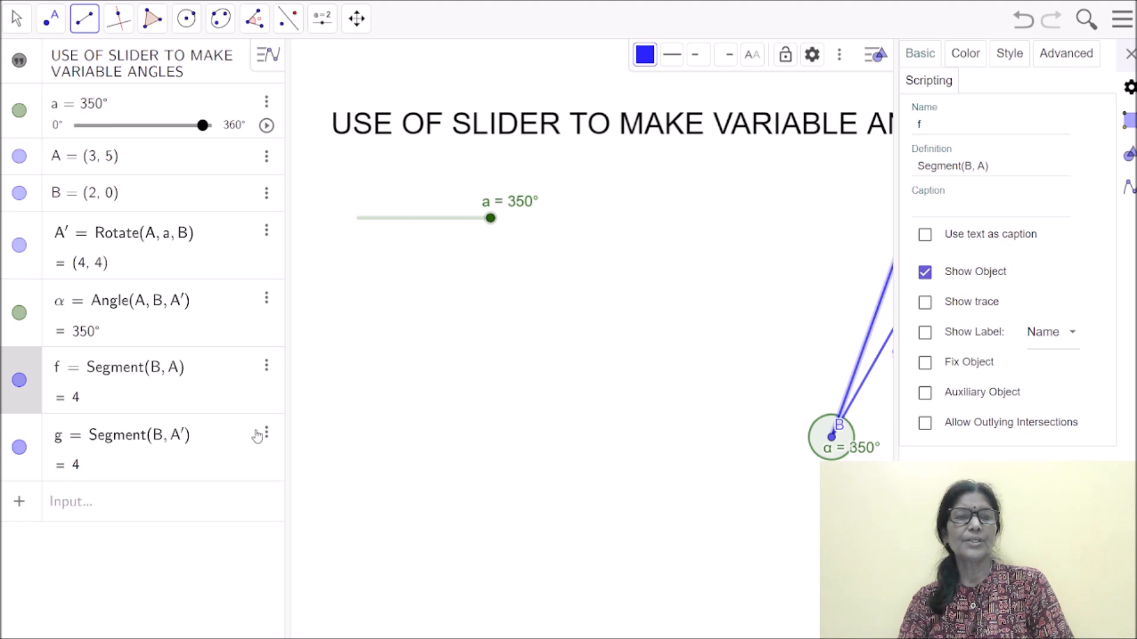
{"action": "left_click", "coordinate": [222, 558]}
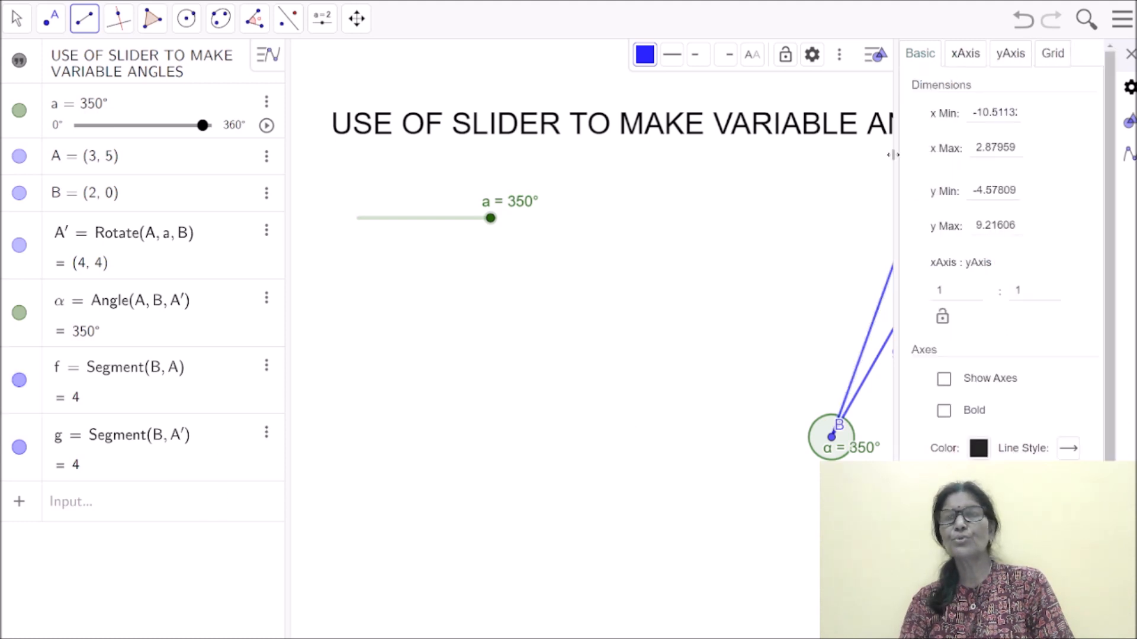
{"action": "left_click", "coordinate": [1129, 55]}
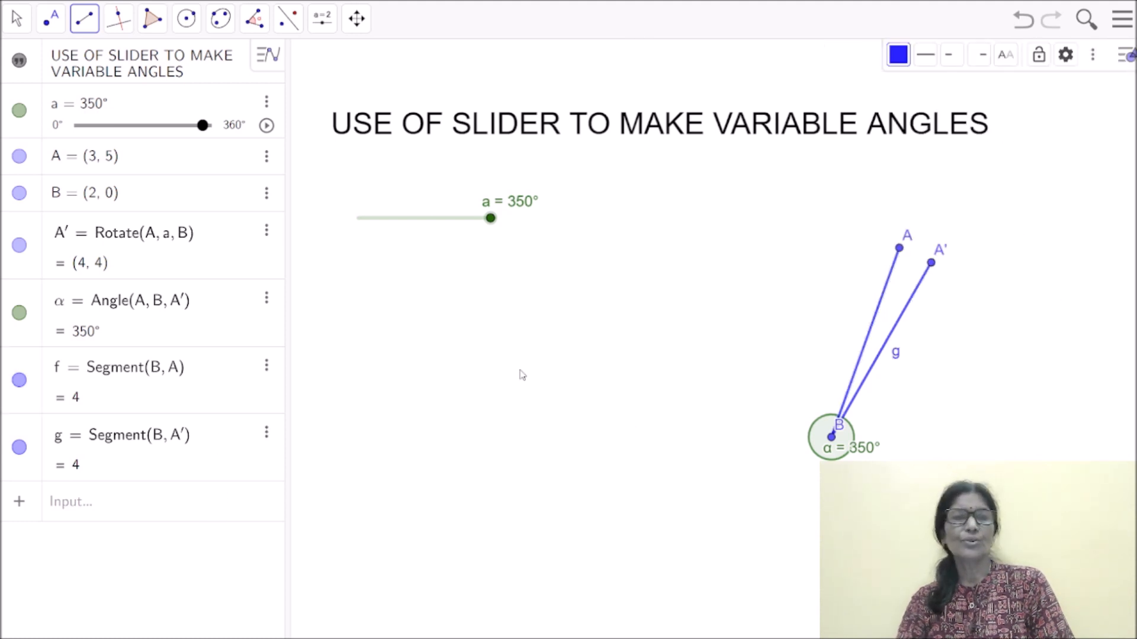
Hide the label of segment g, the arm from B to the rotated point A'.
{"action": "left_click", "coordinate": [267, 433]}
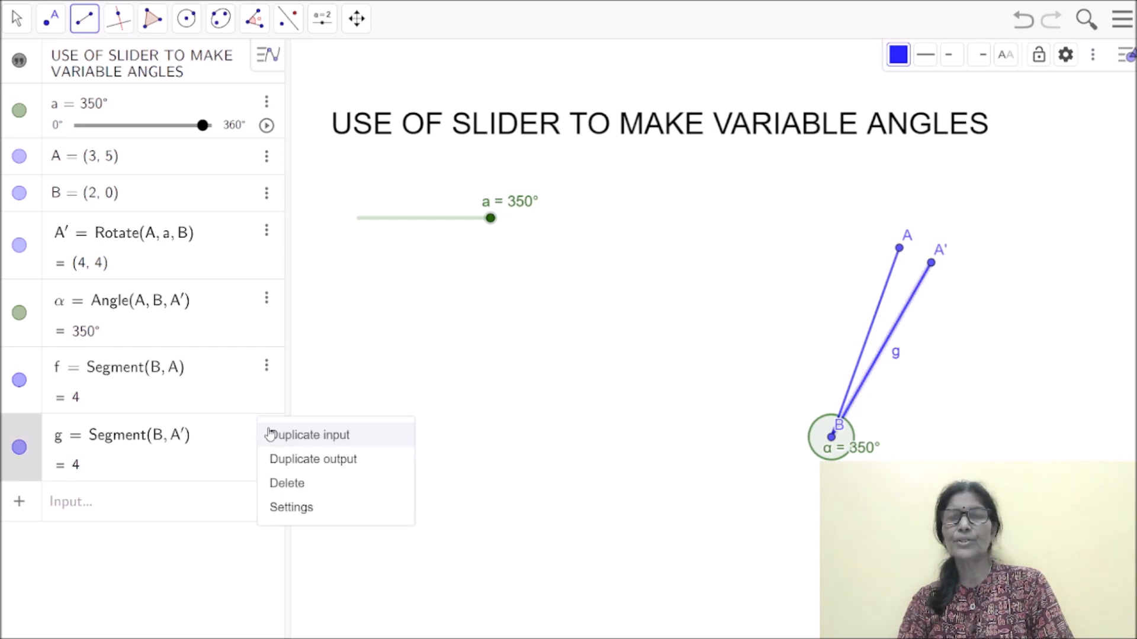
{"action": "left_click", "coordinate": [292, 509]}
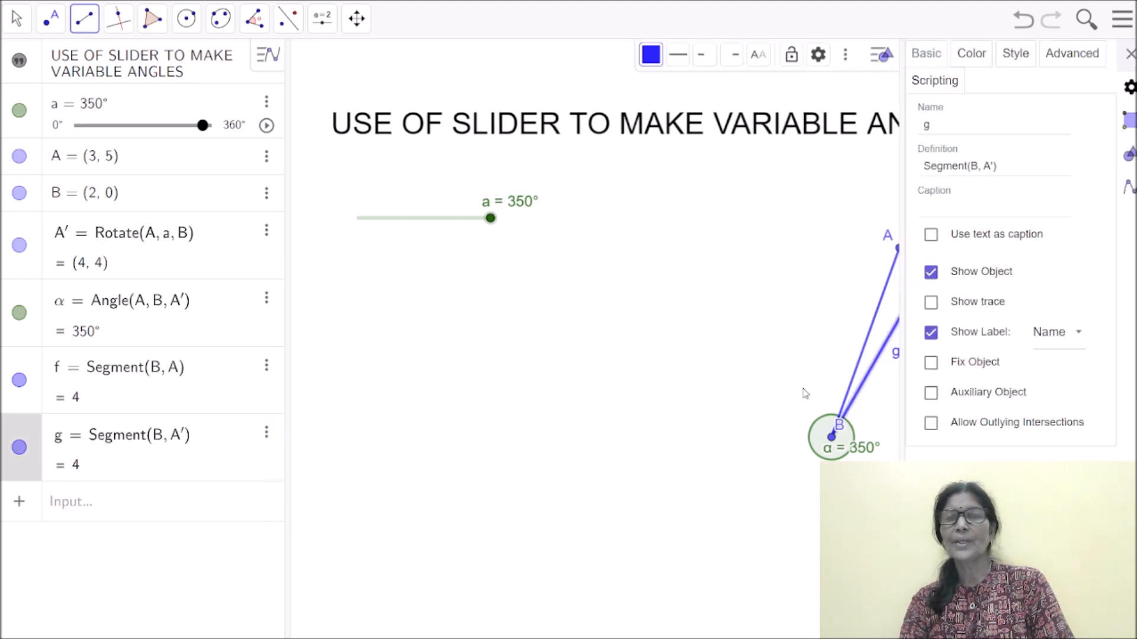
{"action": "left_click", "coordinate": [986, 335]}
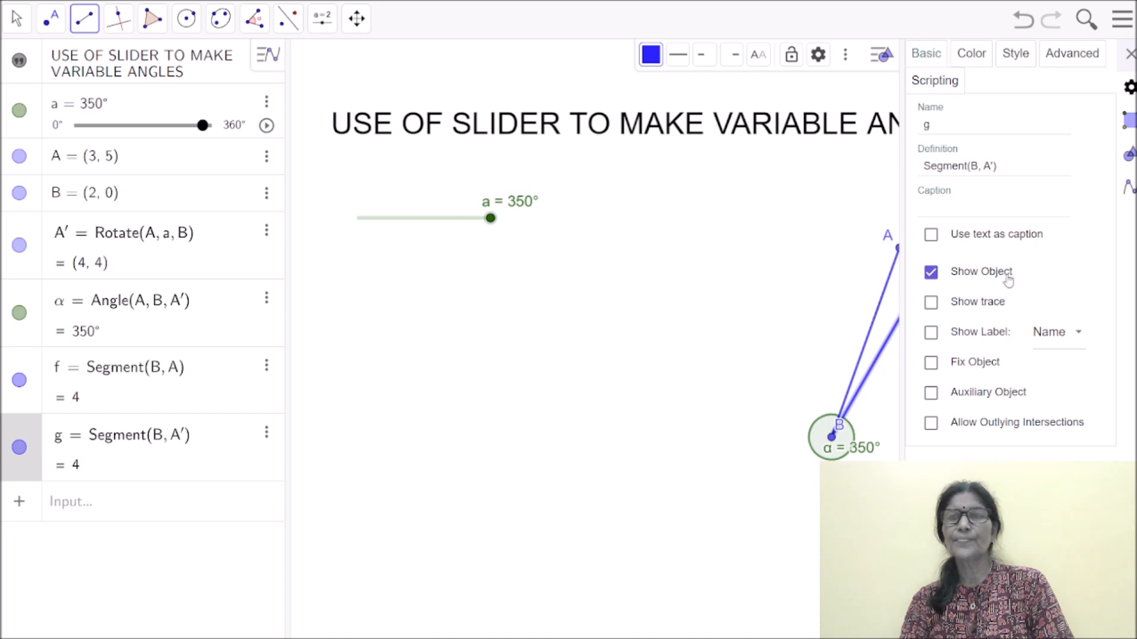
{"action": "left_click", "coordinate": [1129, 55]}
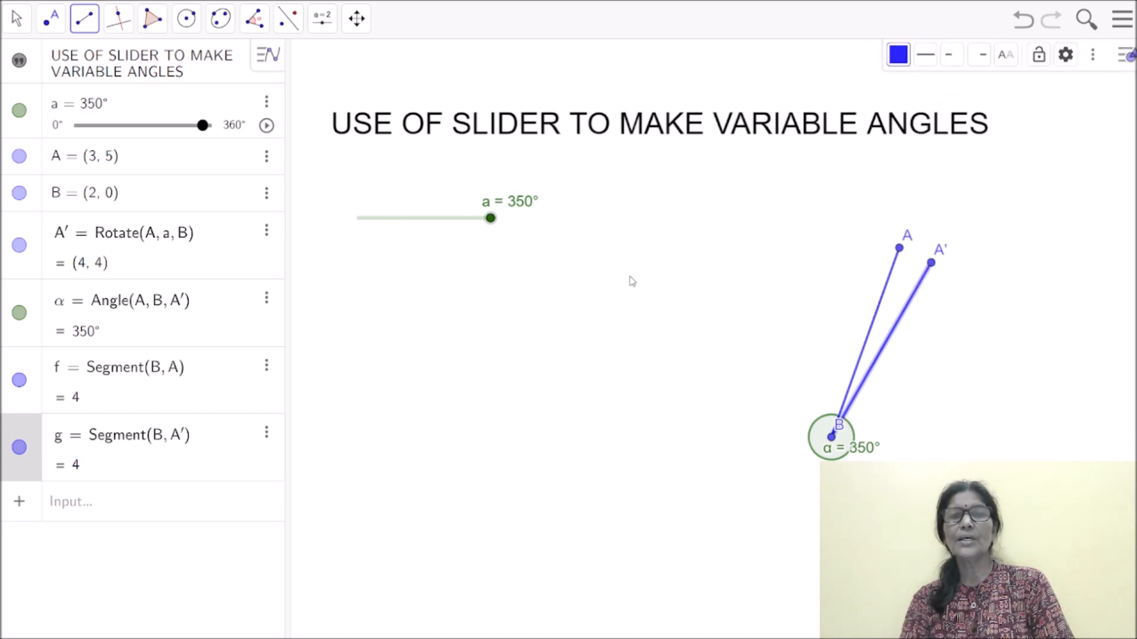
Vary slider a through its range to test the angle and leave it at 82°.
{"action": "left_click_drag", "start_coordinate": [491, 218], "coordinate": [536, 72]}
{"action": "left_click_drag", "start_coordinate": [493, 218], "coordinate": [366, 219]}
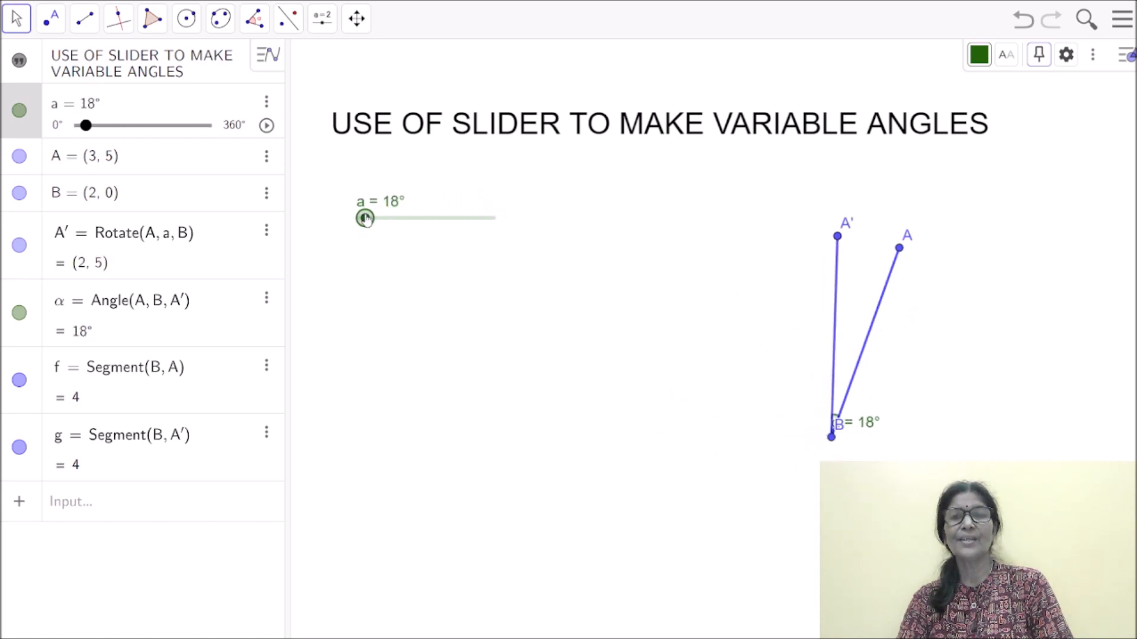
{"action": "left_click_drag", "start_coordinate": [366, 219], "coordinate": [389, 165]}
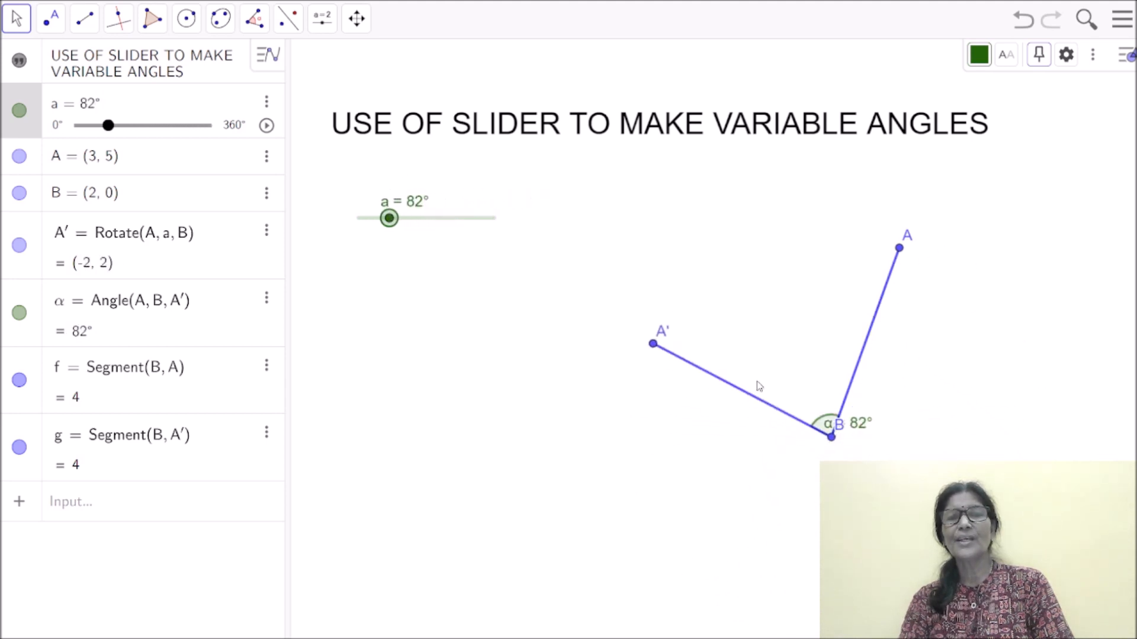
Set the label of angle α to show only its value and move that label just outside the arc, above and left of vertex B.
{"action": "left_click", "coordinate": [859, 433]}
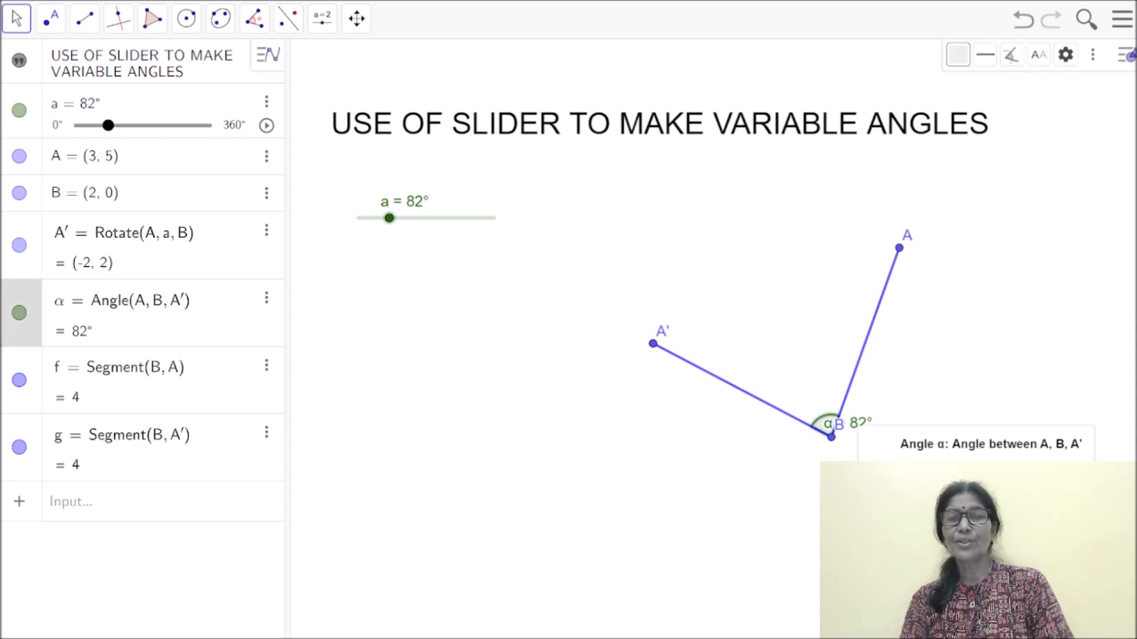
{"action": "left_click", "coordinate": [930, 601]}
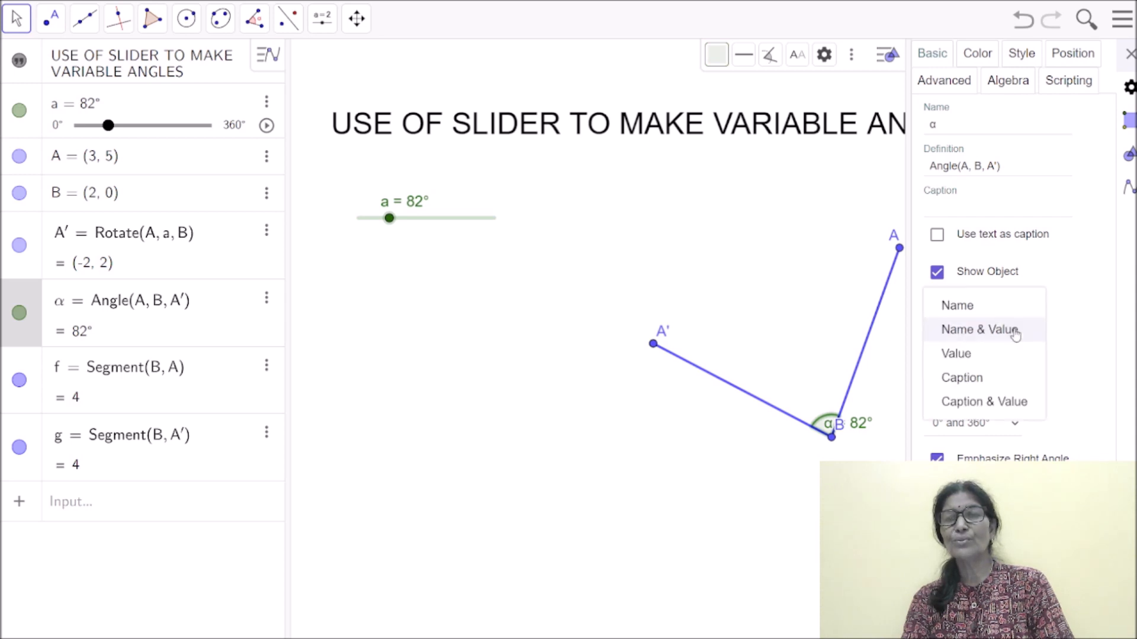
{"action": "left_click", "coordinate": [959, 358]}
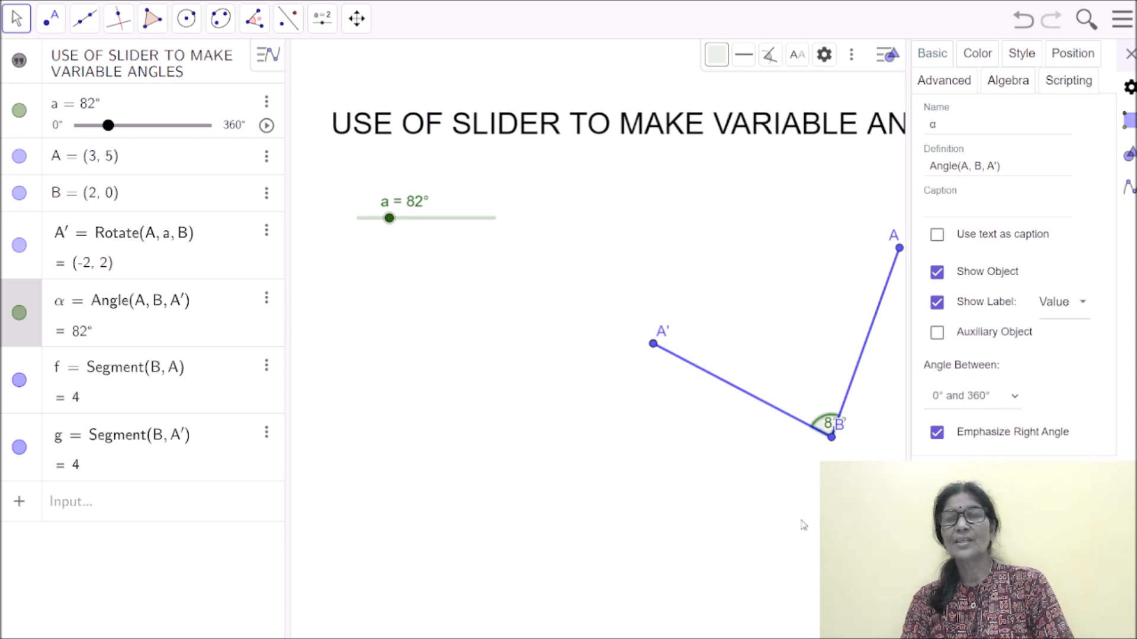
{"action": "left_click_drag", "start_coordinate": [829, 430], "coordinate": [805, 397]}
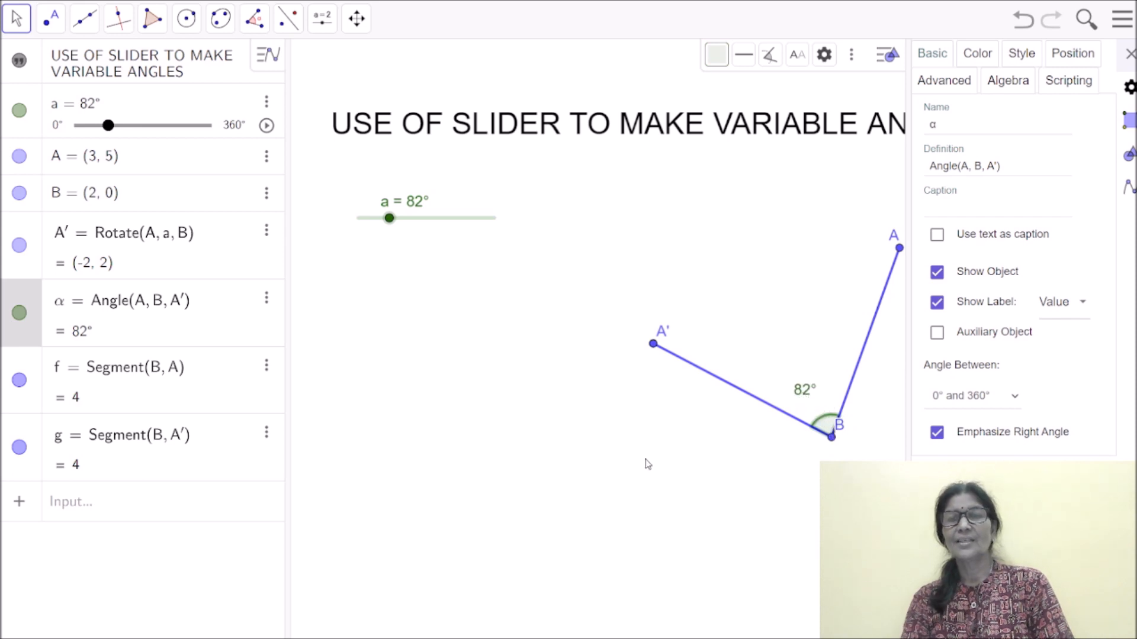
{"action": "left_click", "coordinate": [1130, 54]}
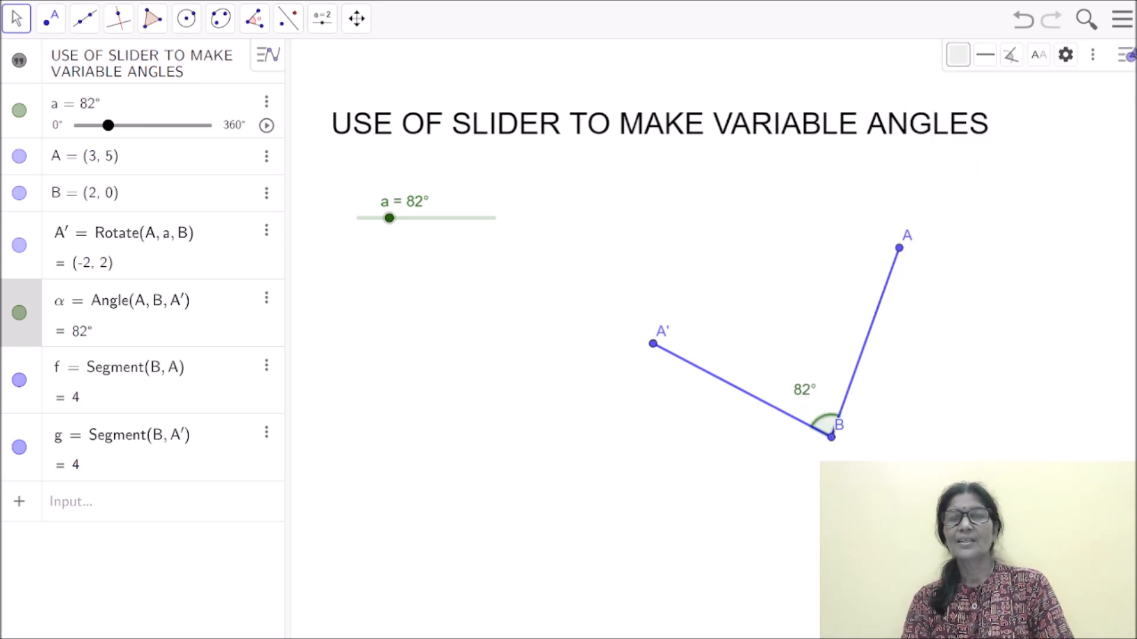